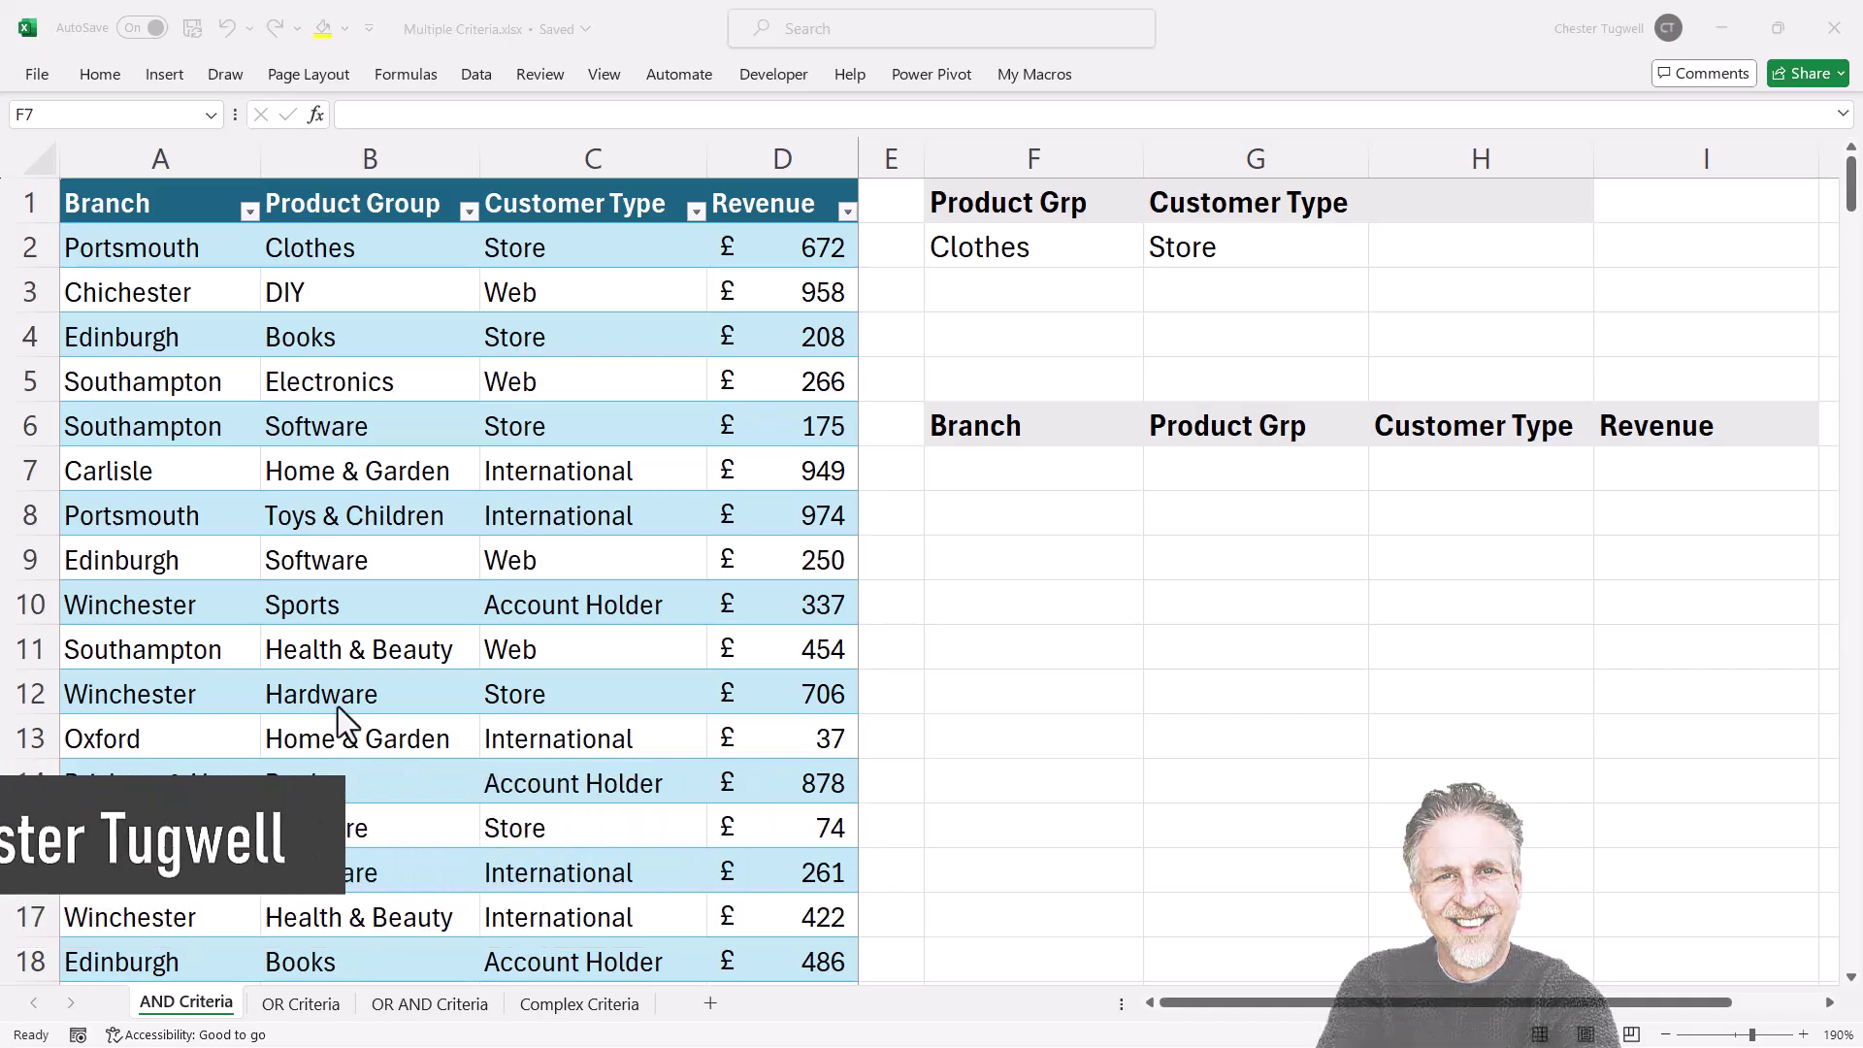
Step: Look through the OR Criteria, OR AND Criteria and Complex Criteria sheets, and return to the AND Criteria sheet
left_click(283, 1006)
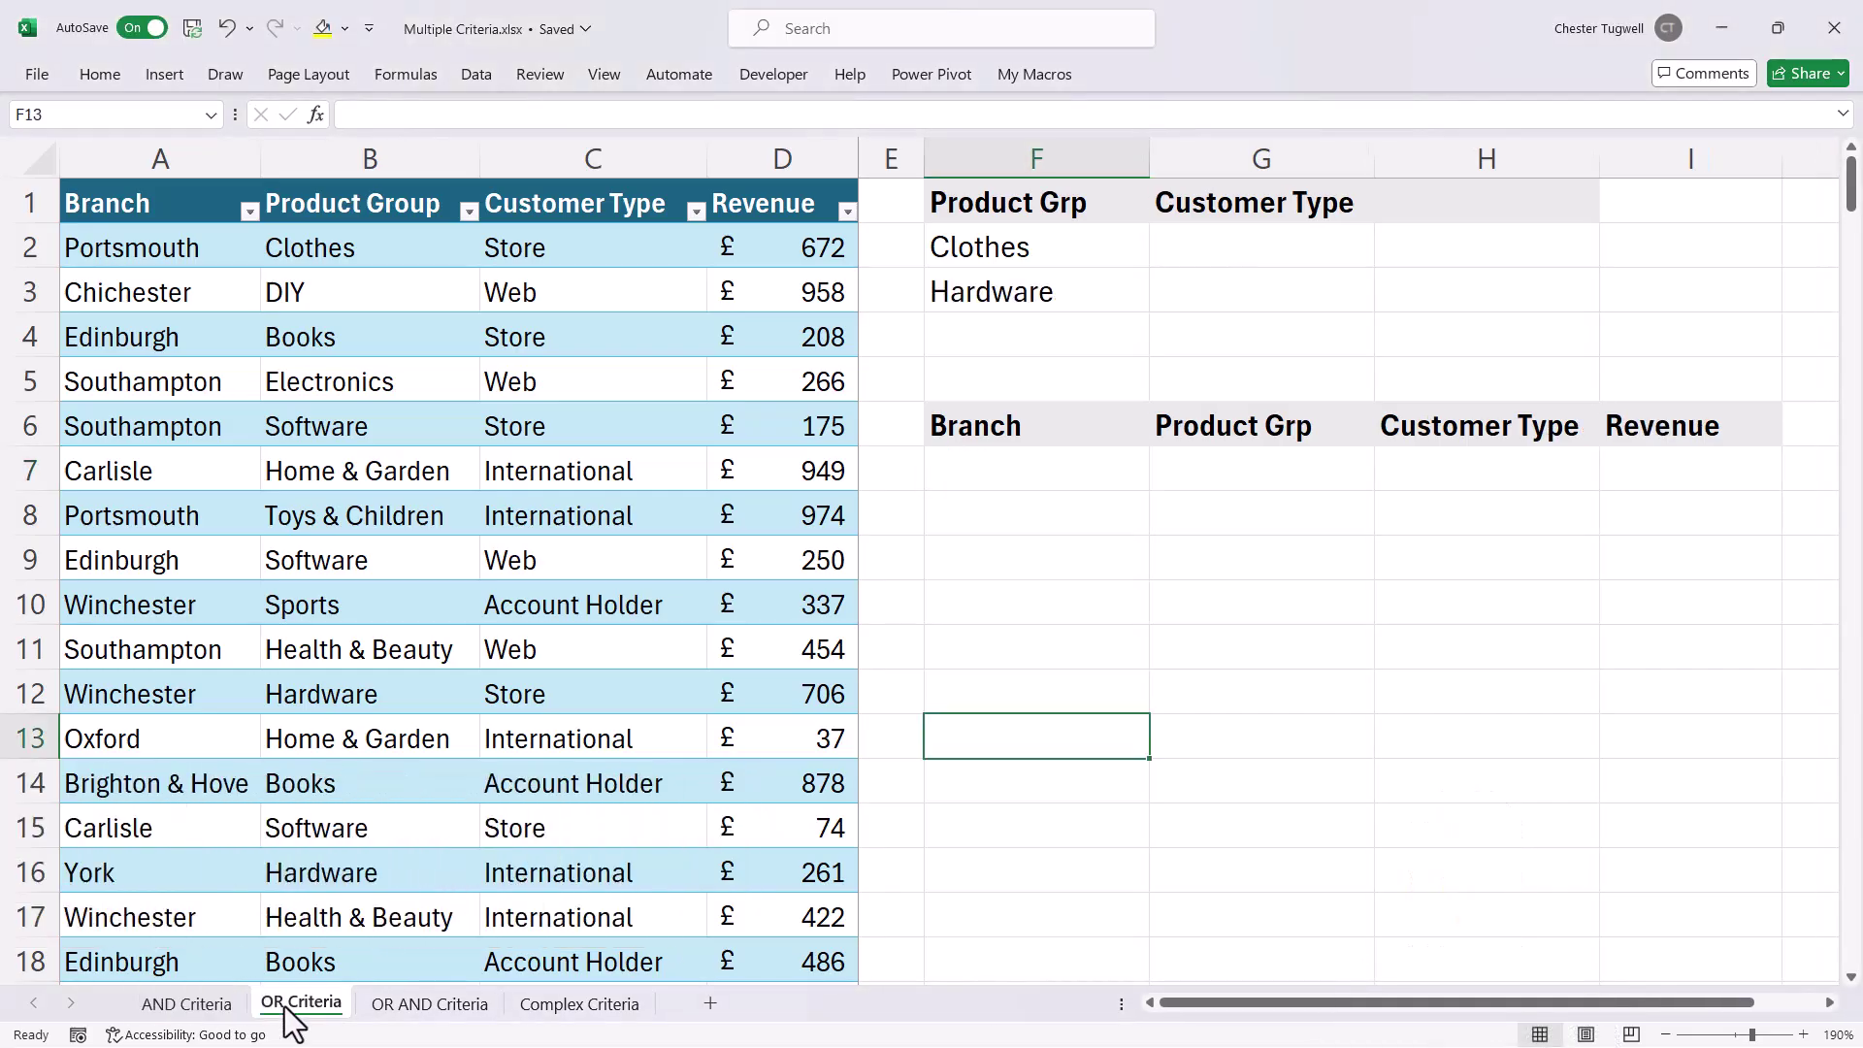
left_click(425, 1005)
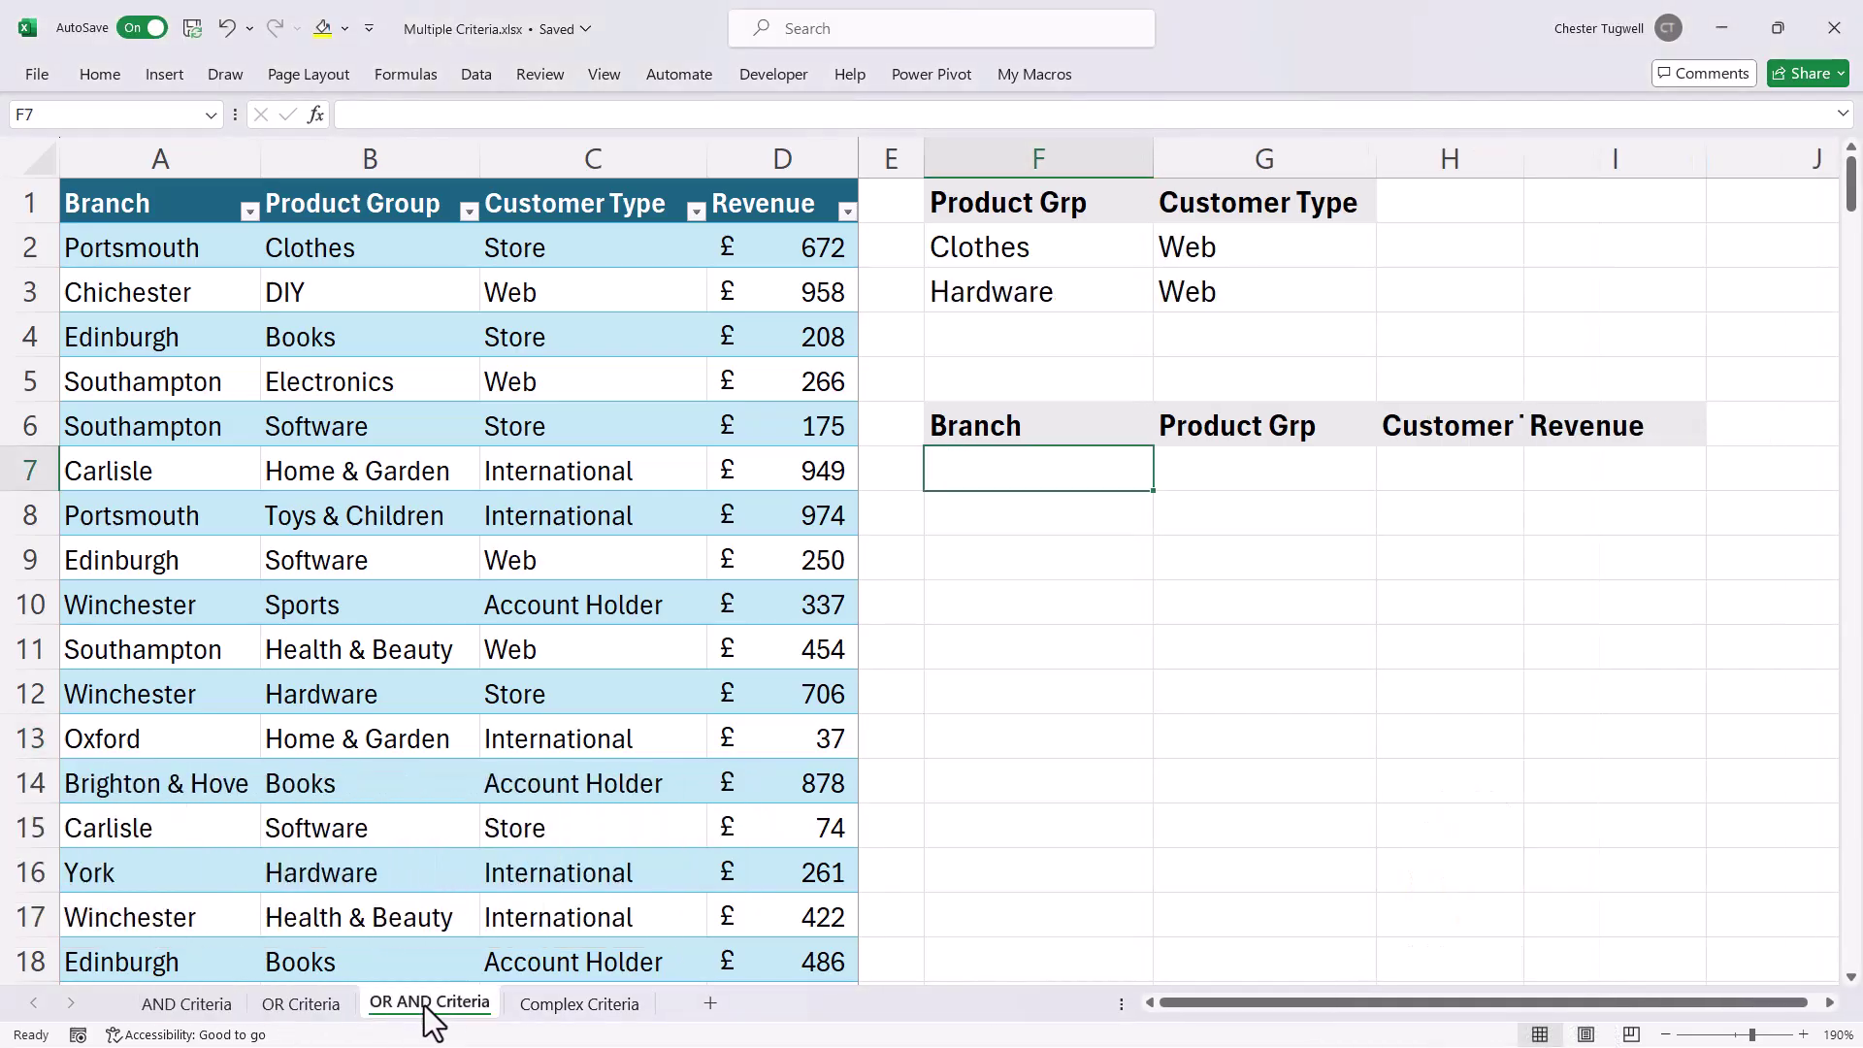
left_click(581, 1009)
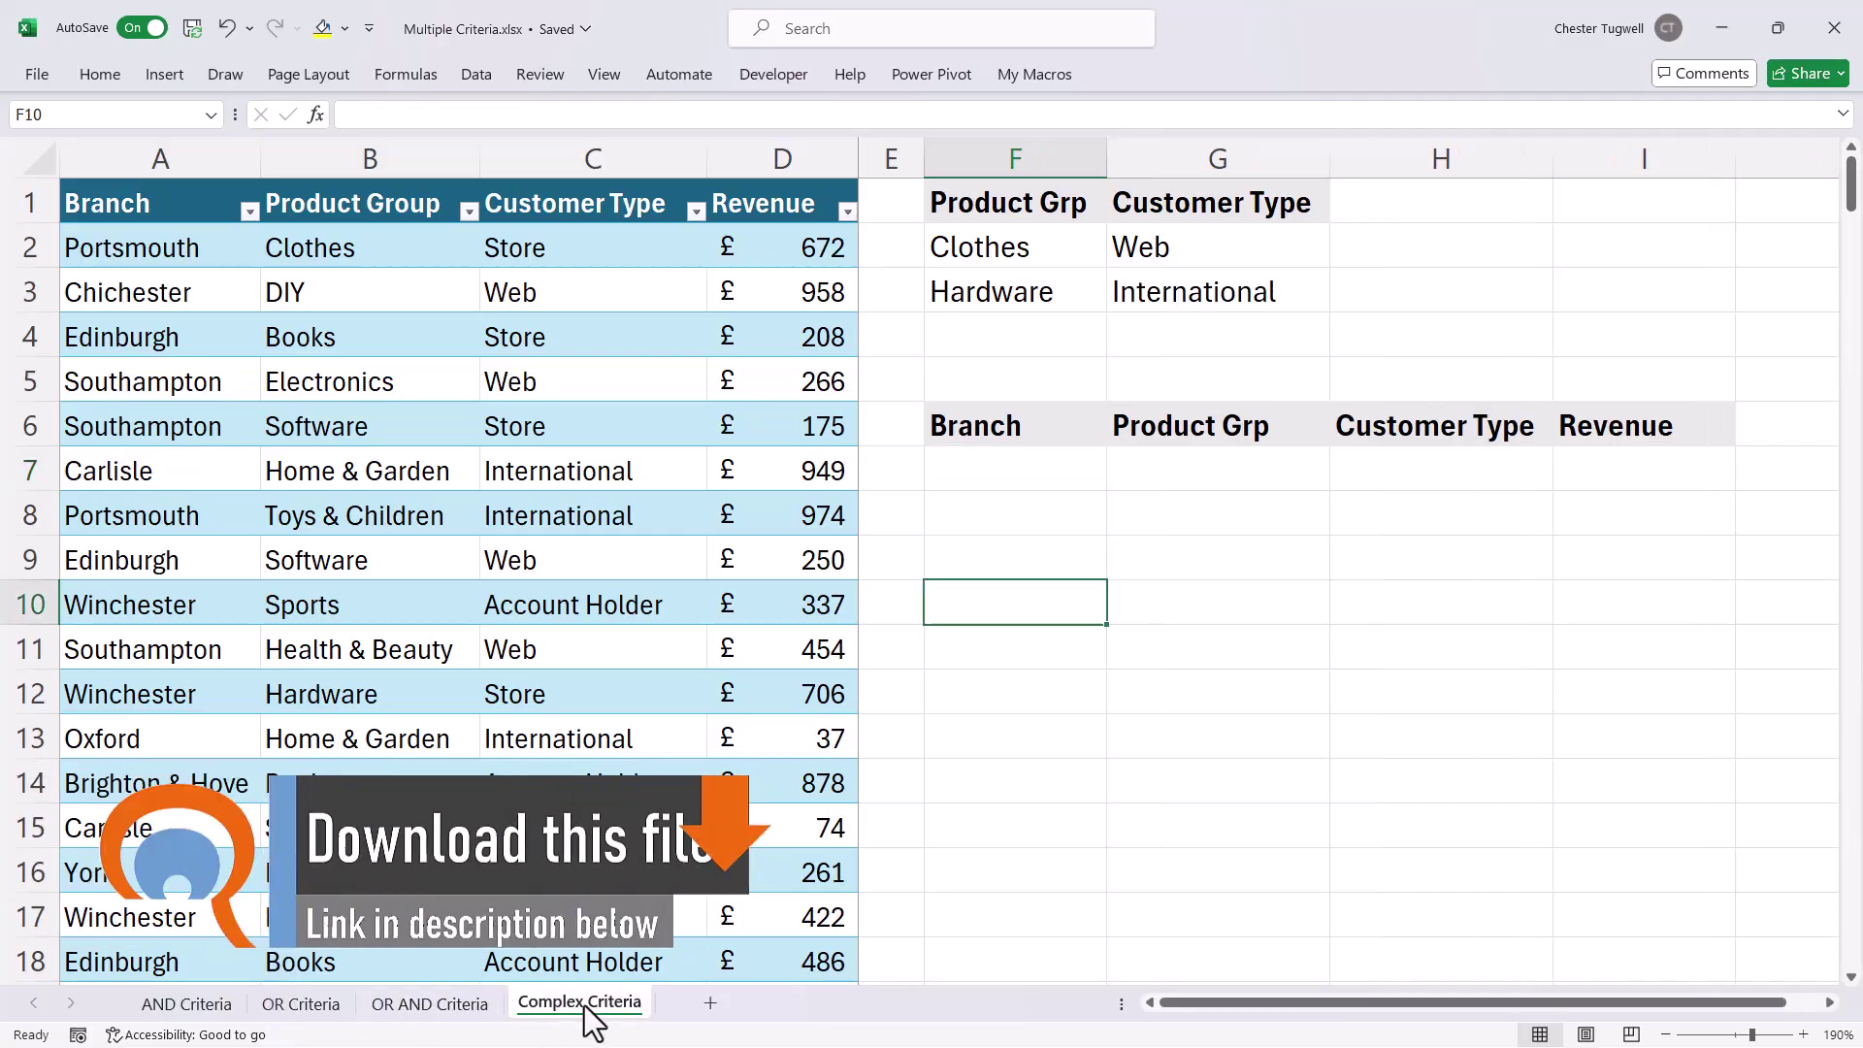
left_click(173, 1005)
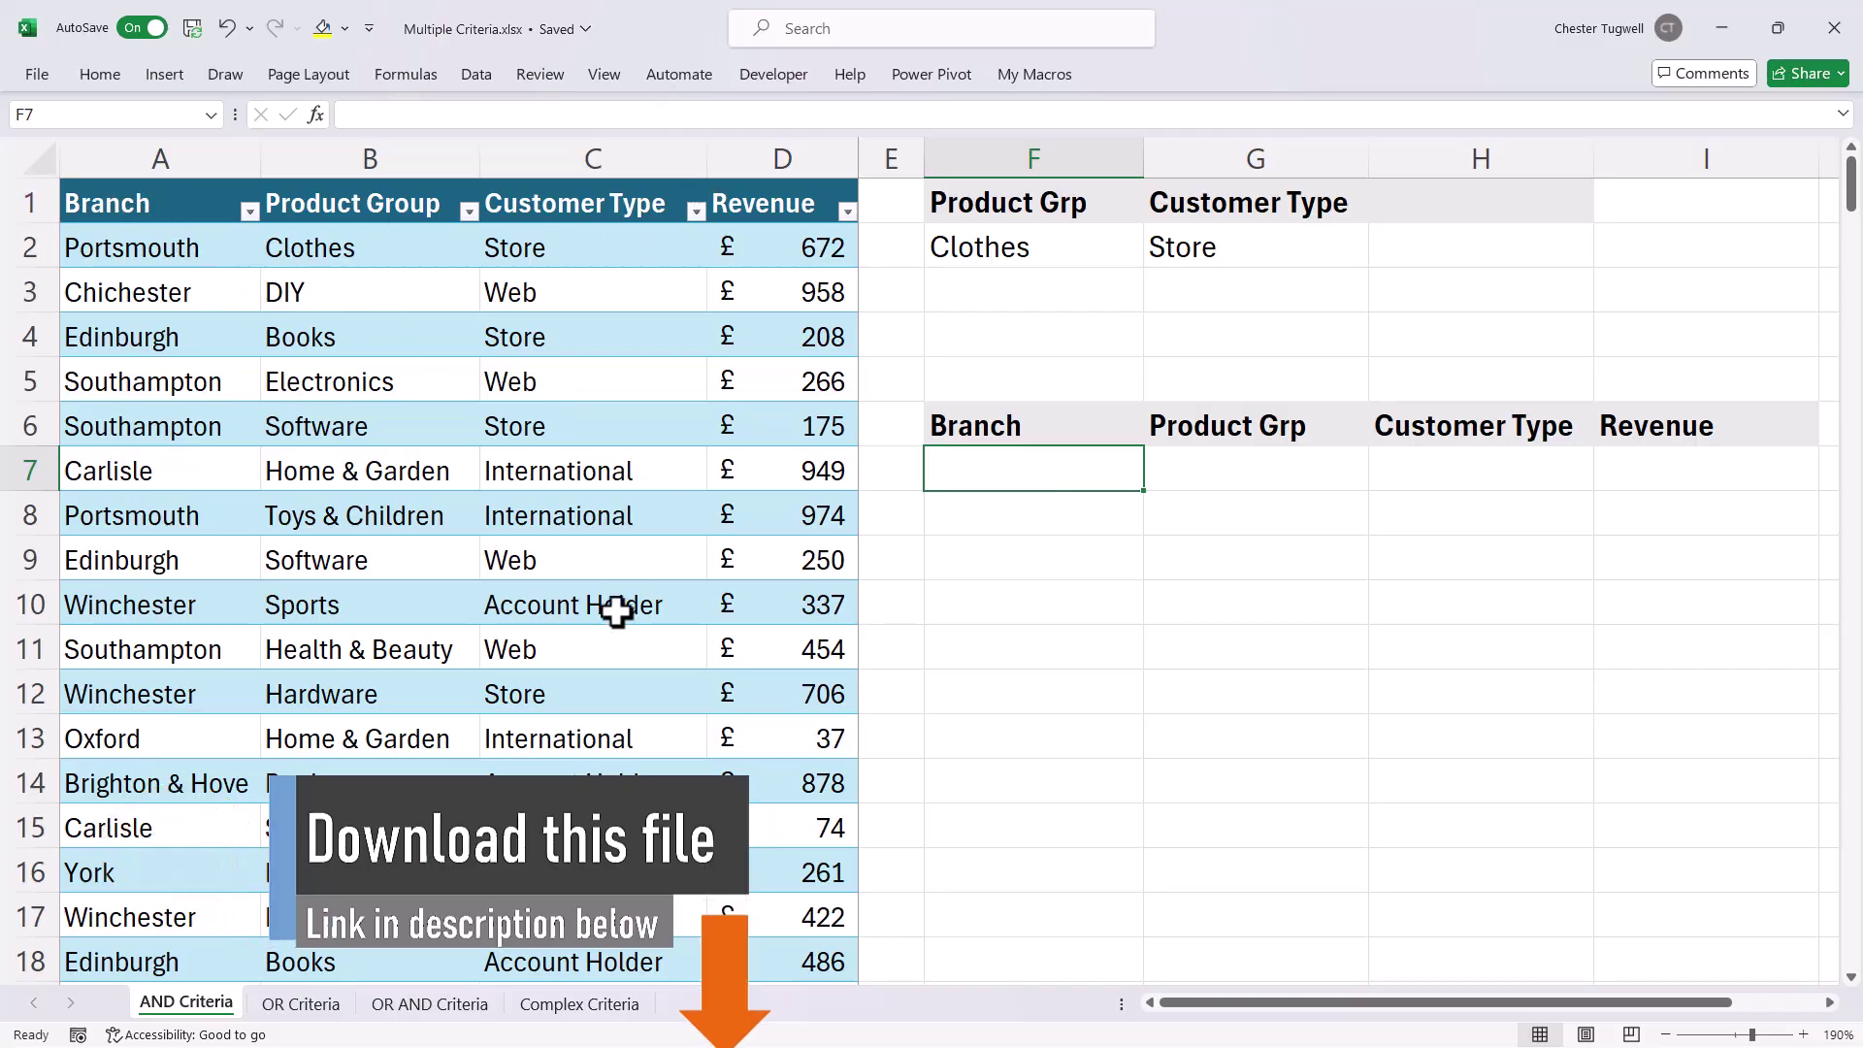
Step: Check that the sales data is an Excel table and look up its table name in the table design settings
left_click(304, 374)
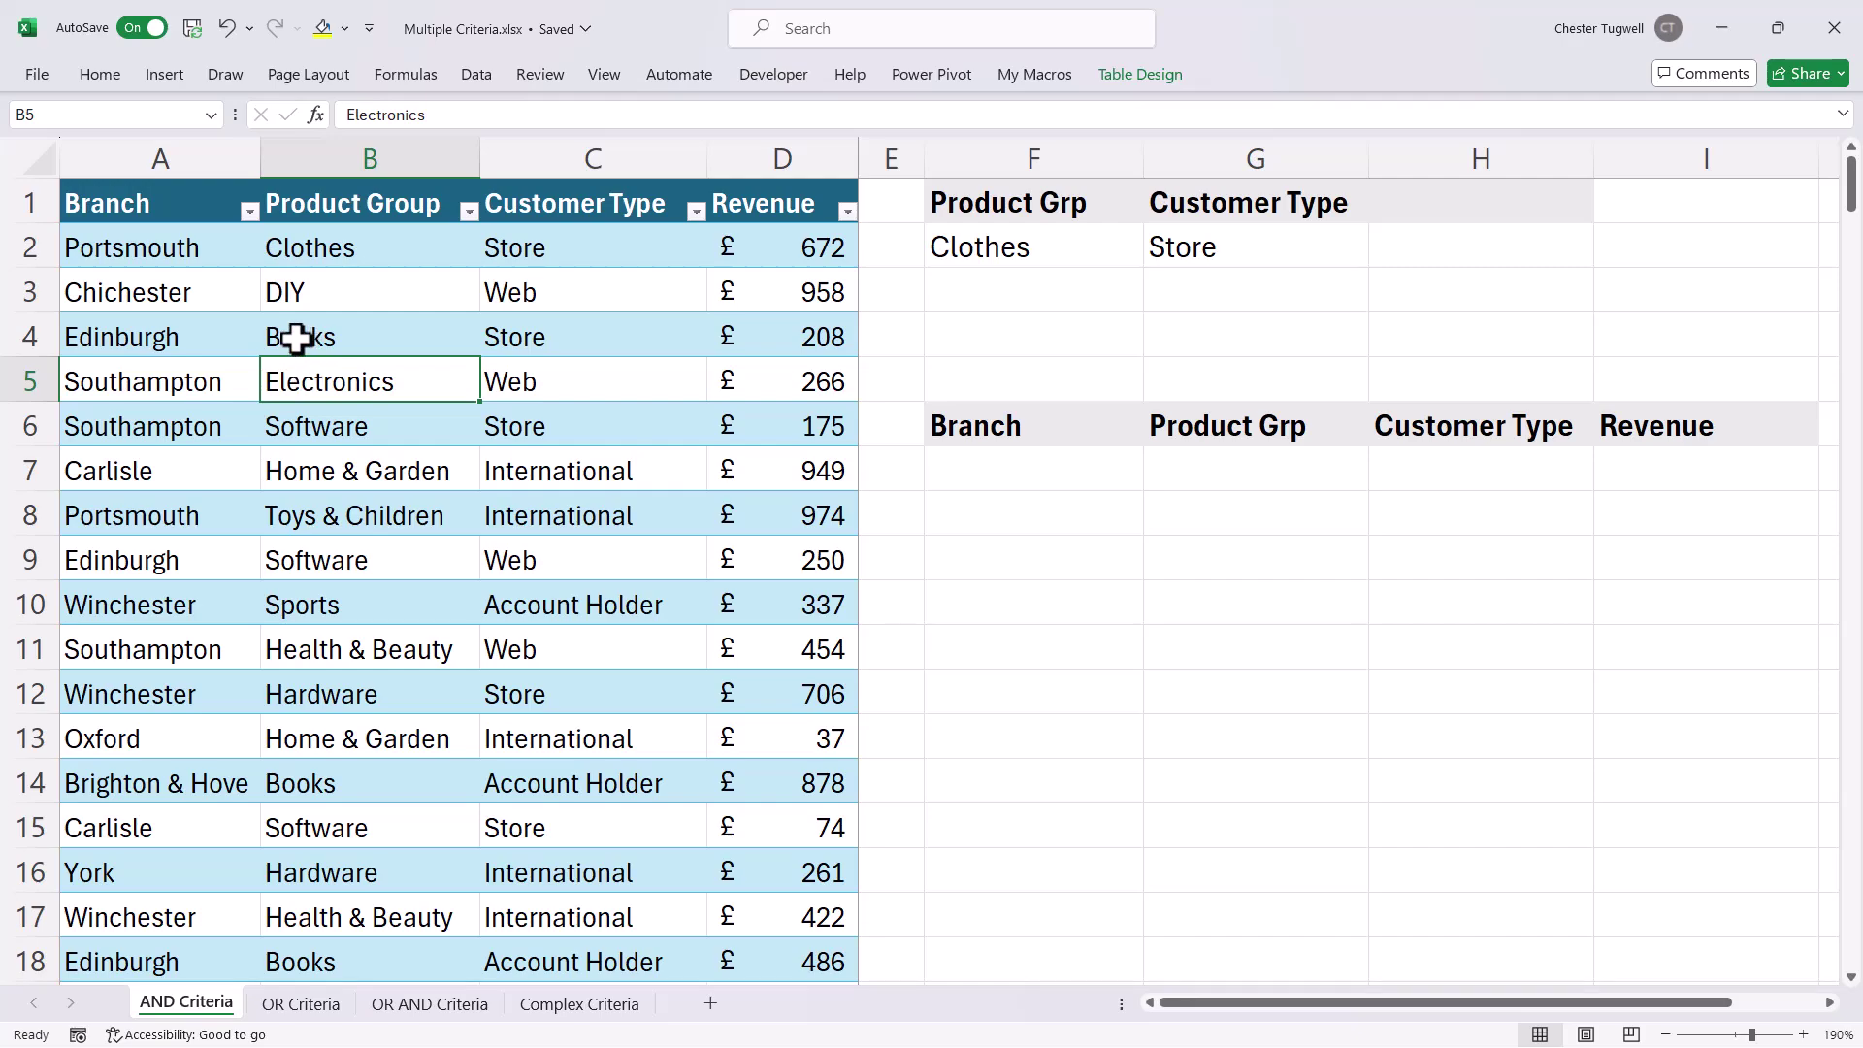
left_click(163, 77)
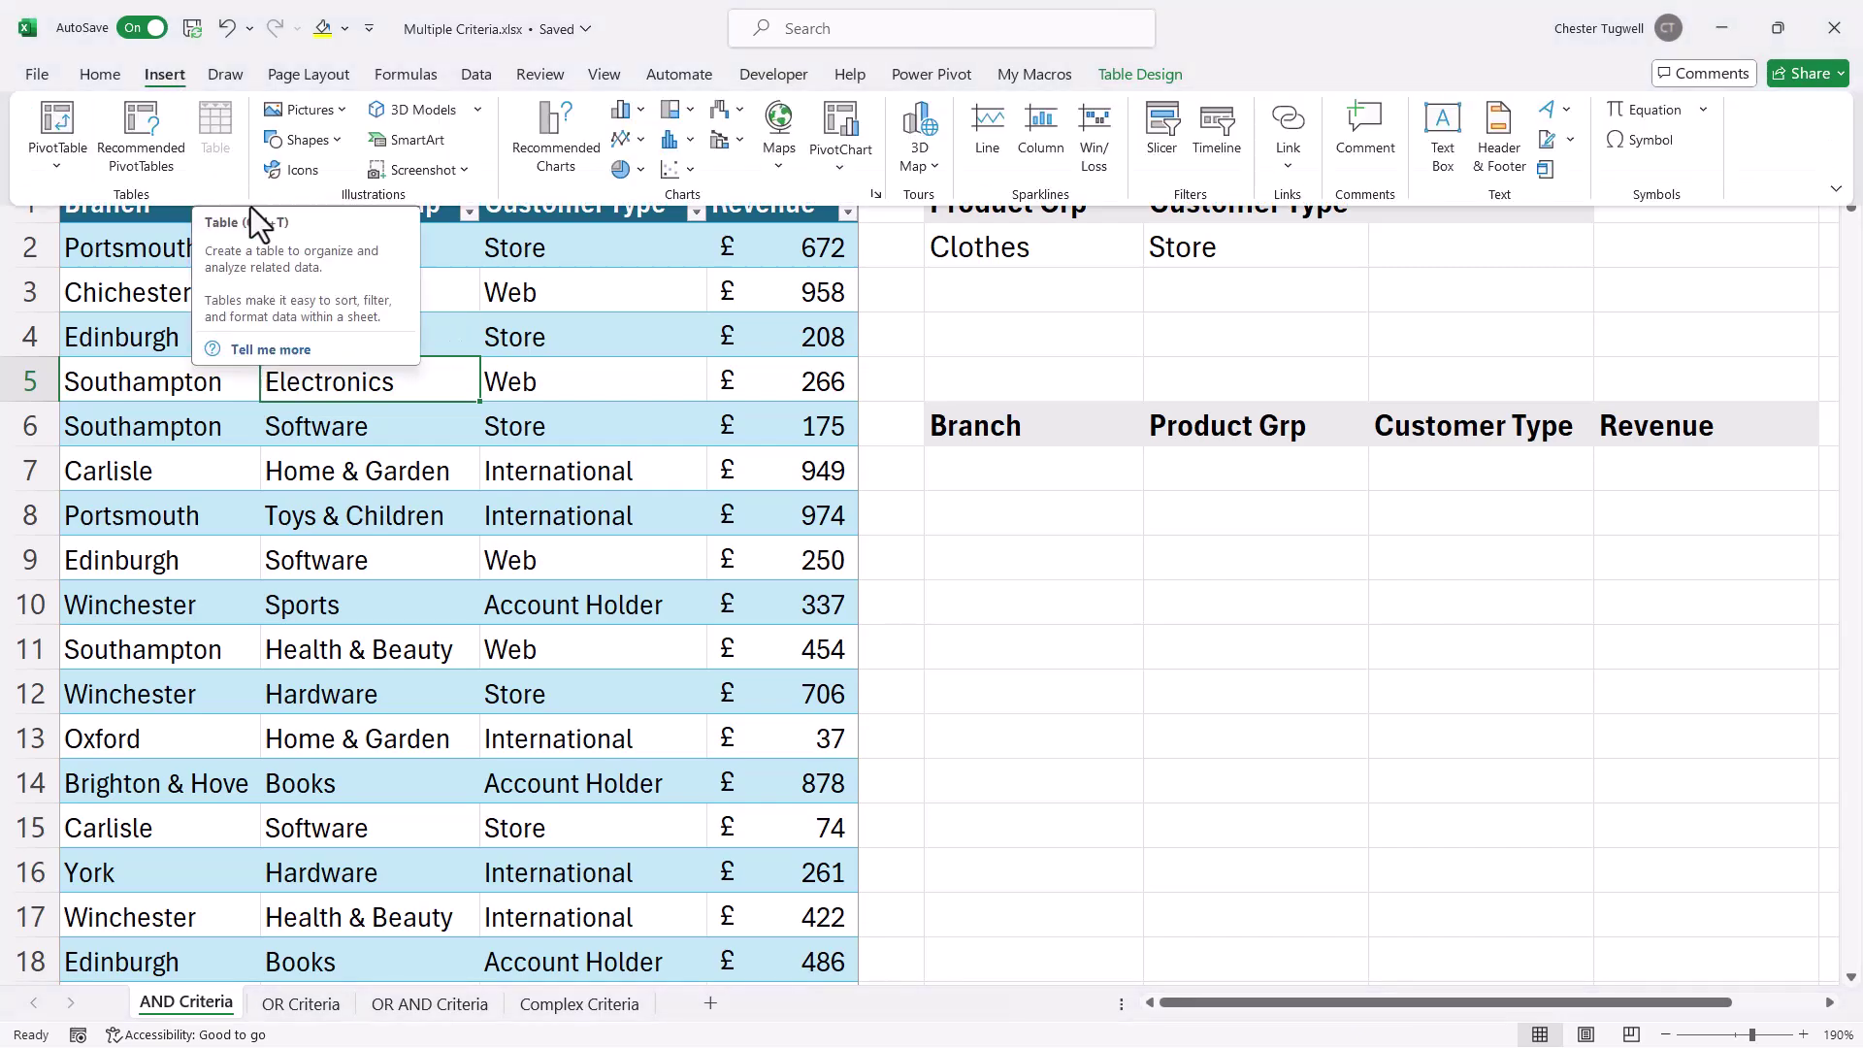
left_click(475, 335)
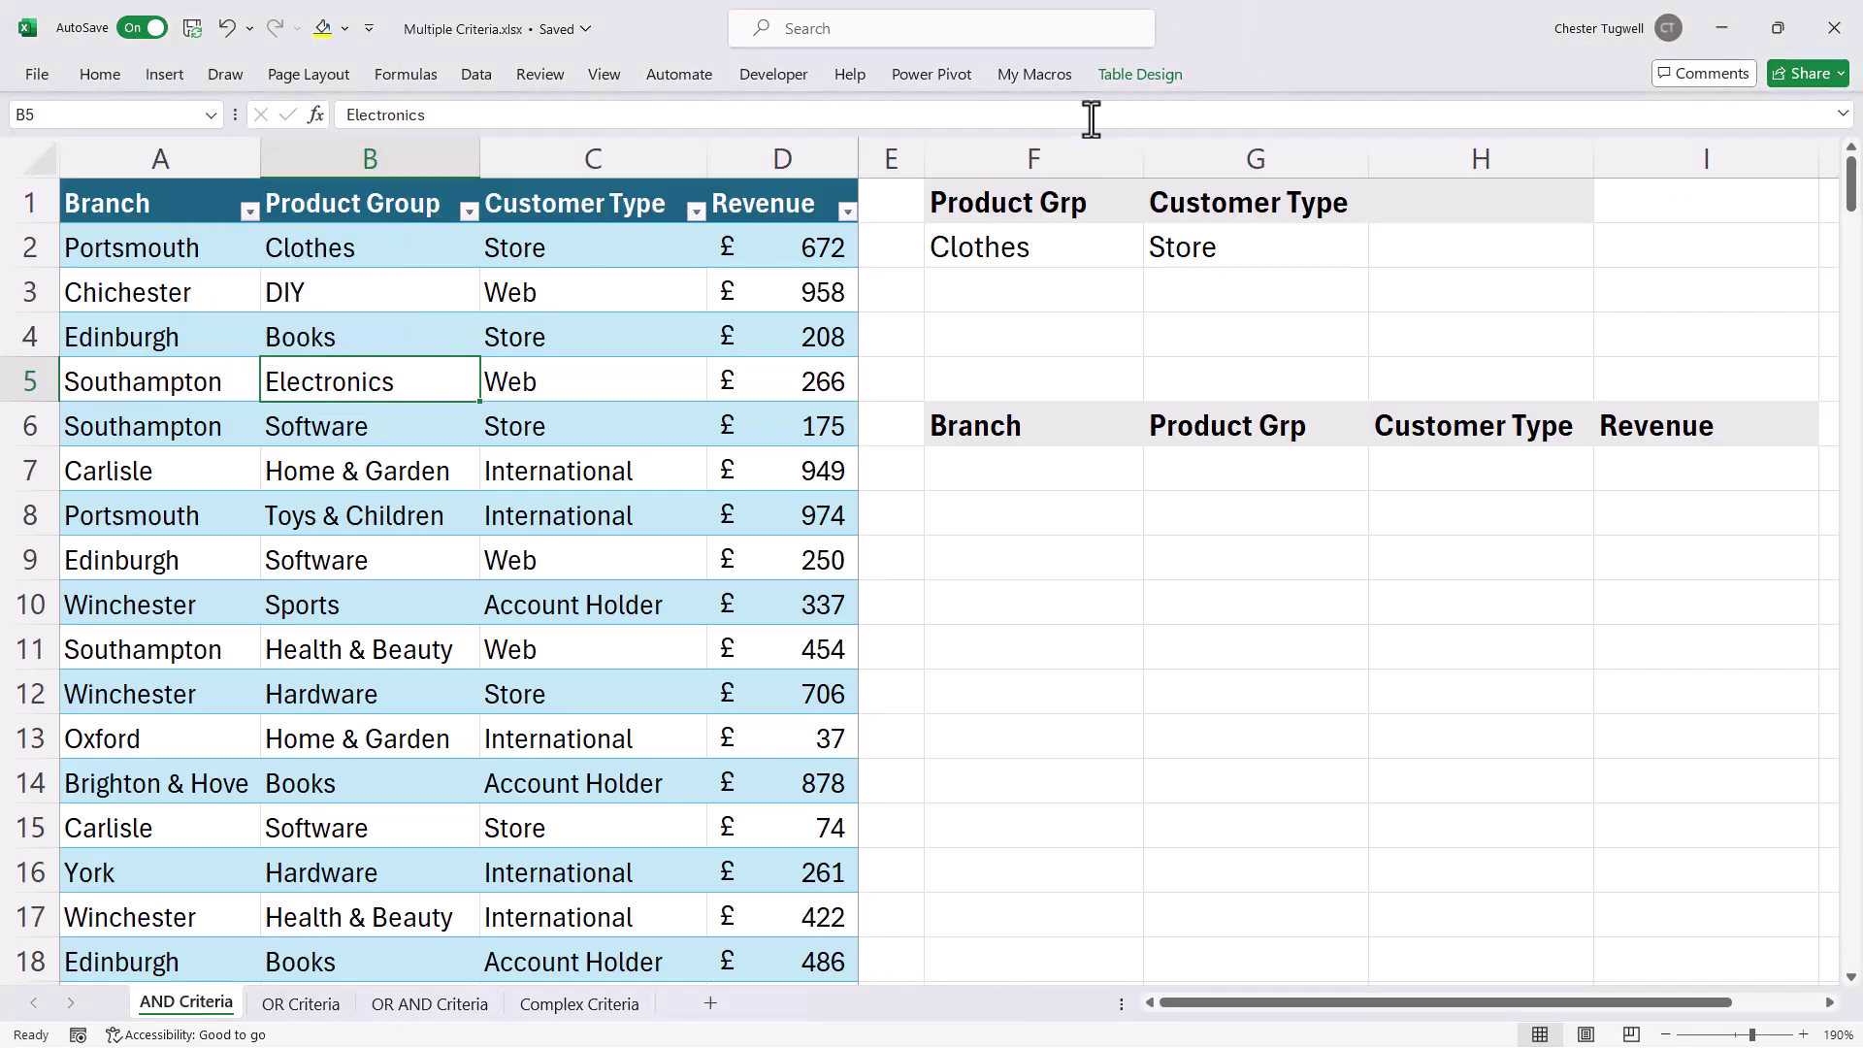
left_click(1150, 82)
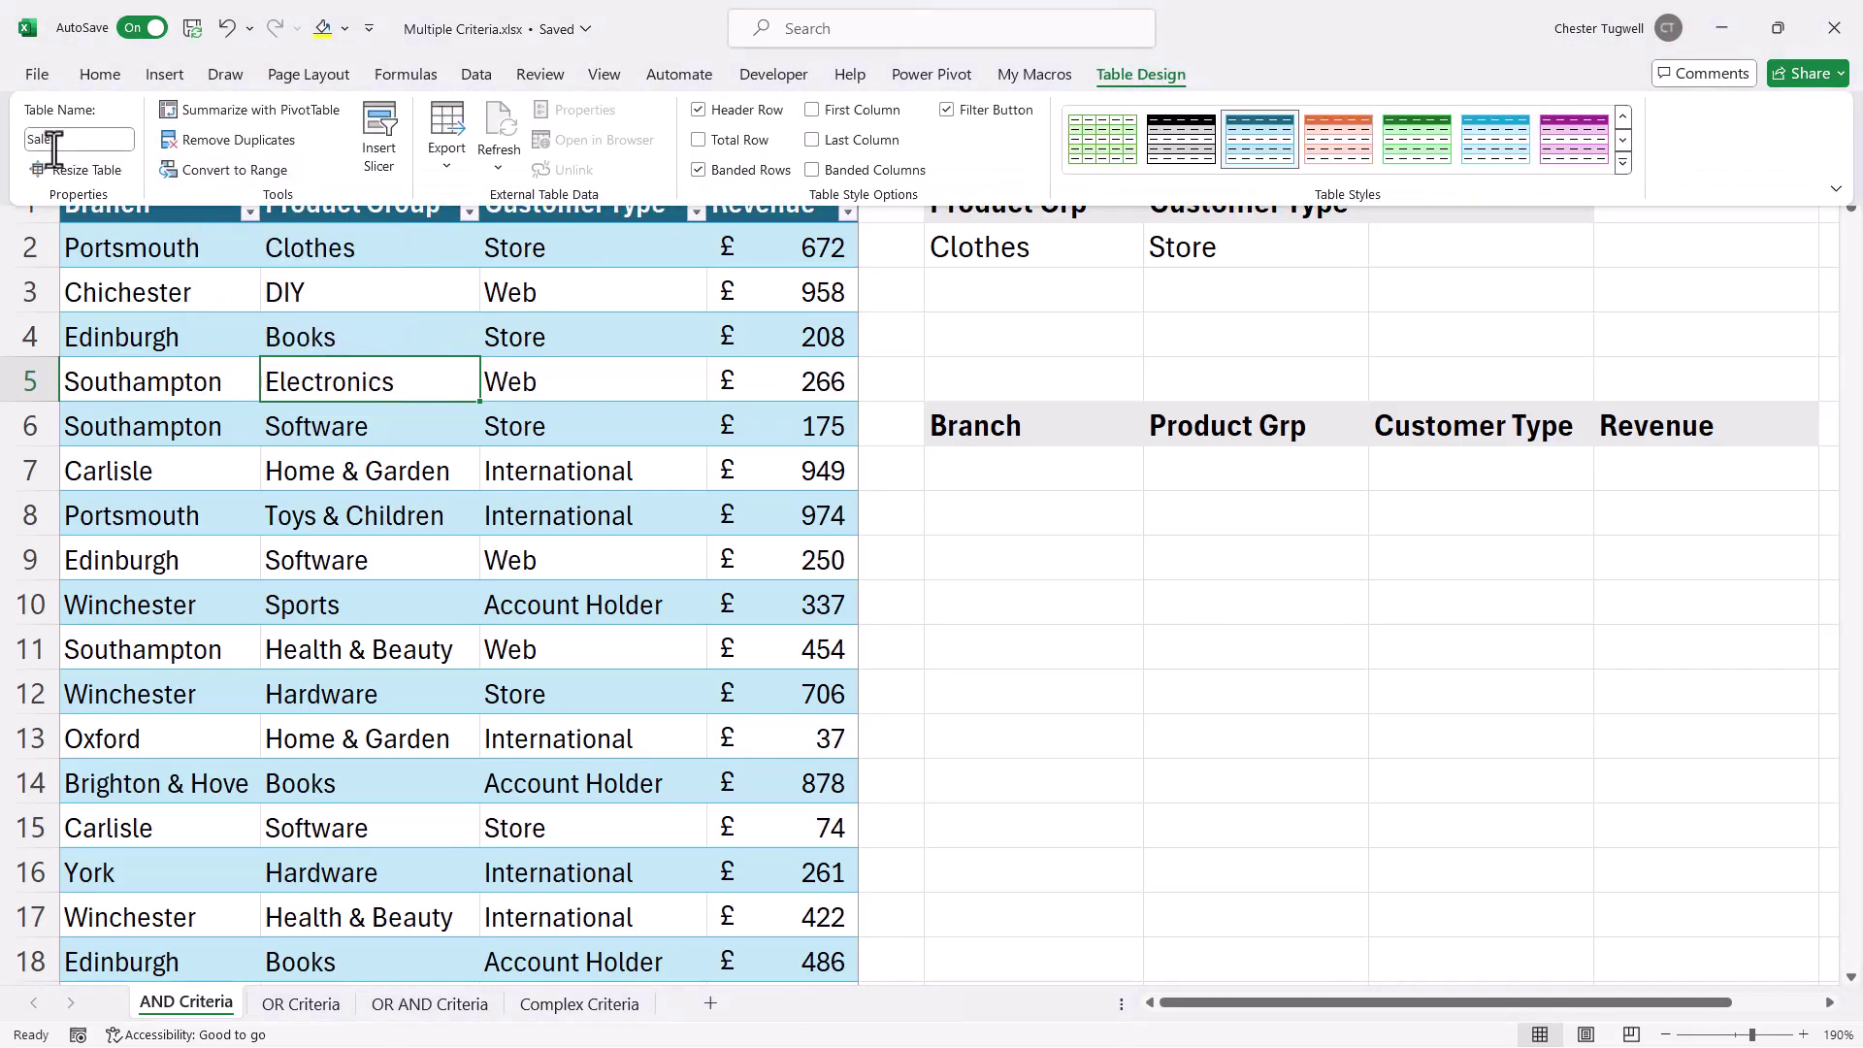
left_click(287, 432)
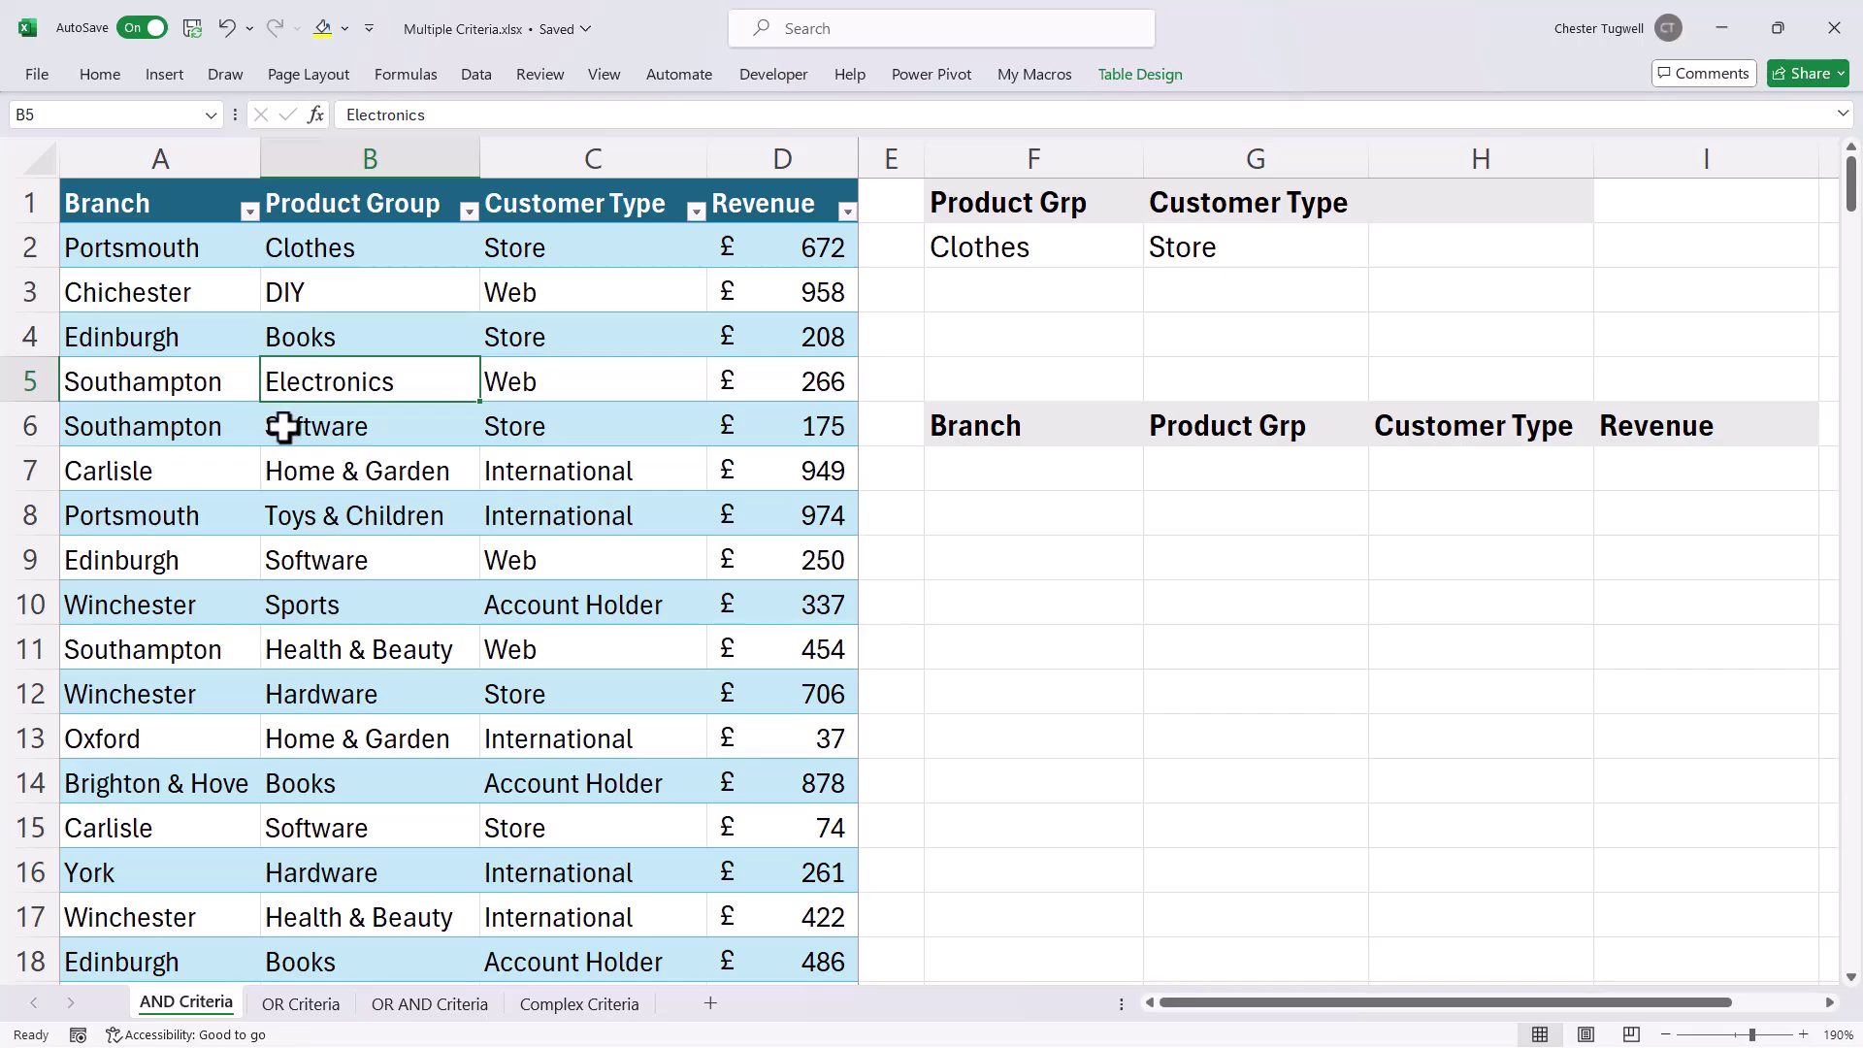
Step: Start a FILTER formula in F7 on the Sales table, with the condition Sales[Product Group]=F2
left_click(939, 452)
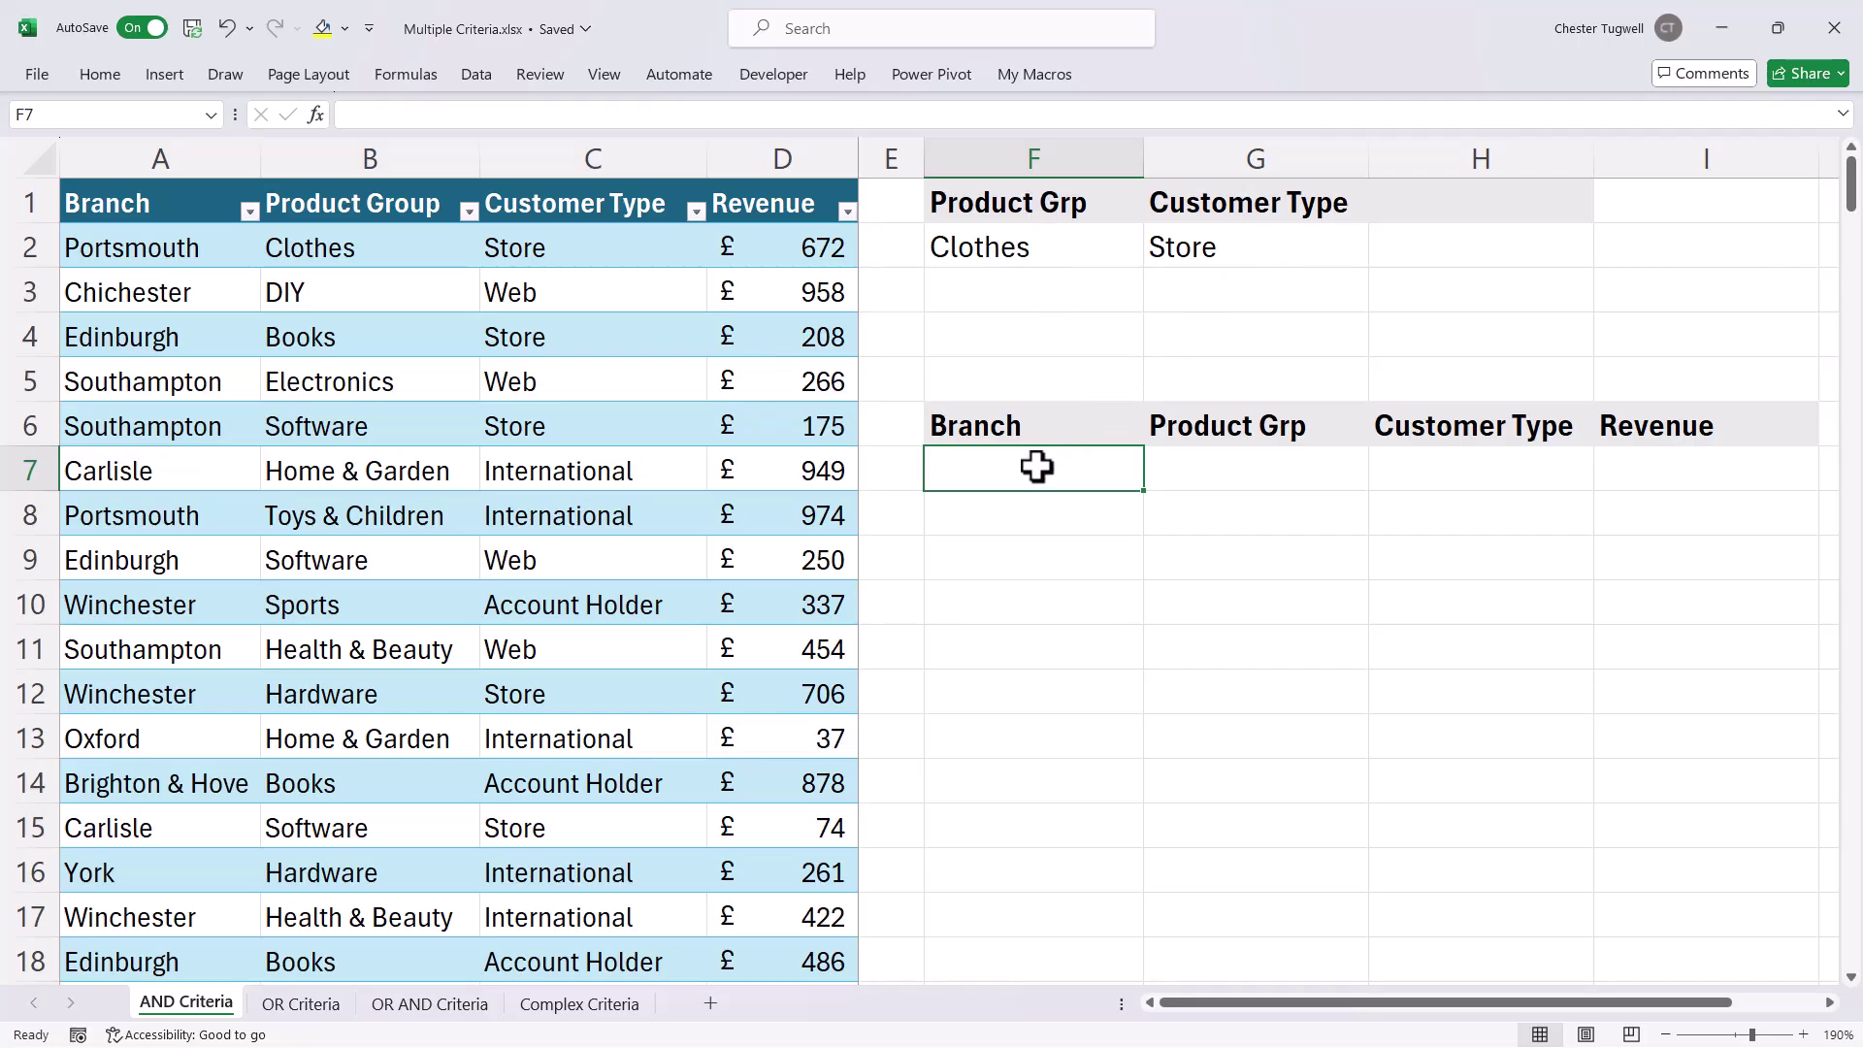
type("=FIL")
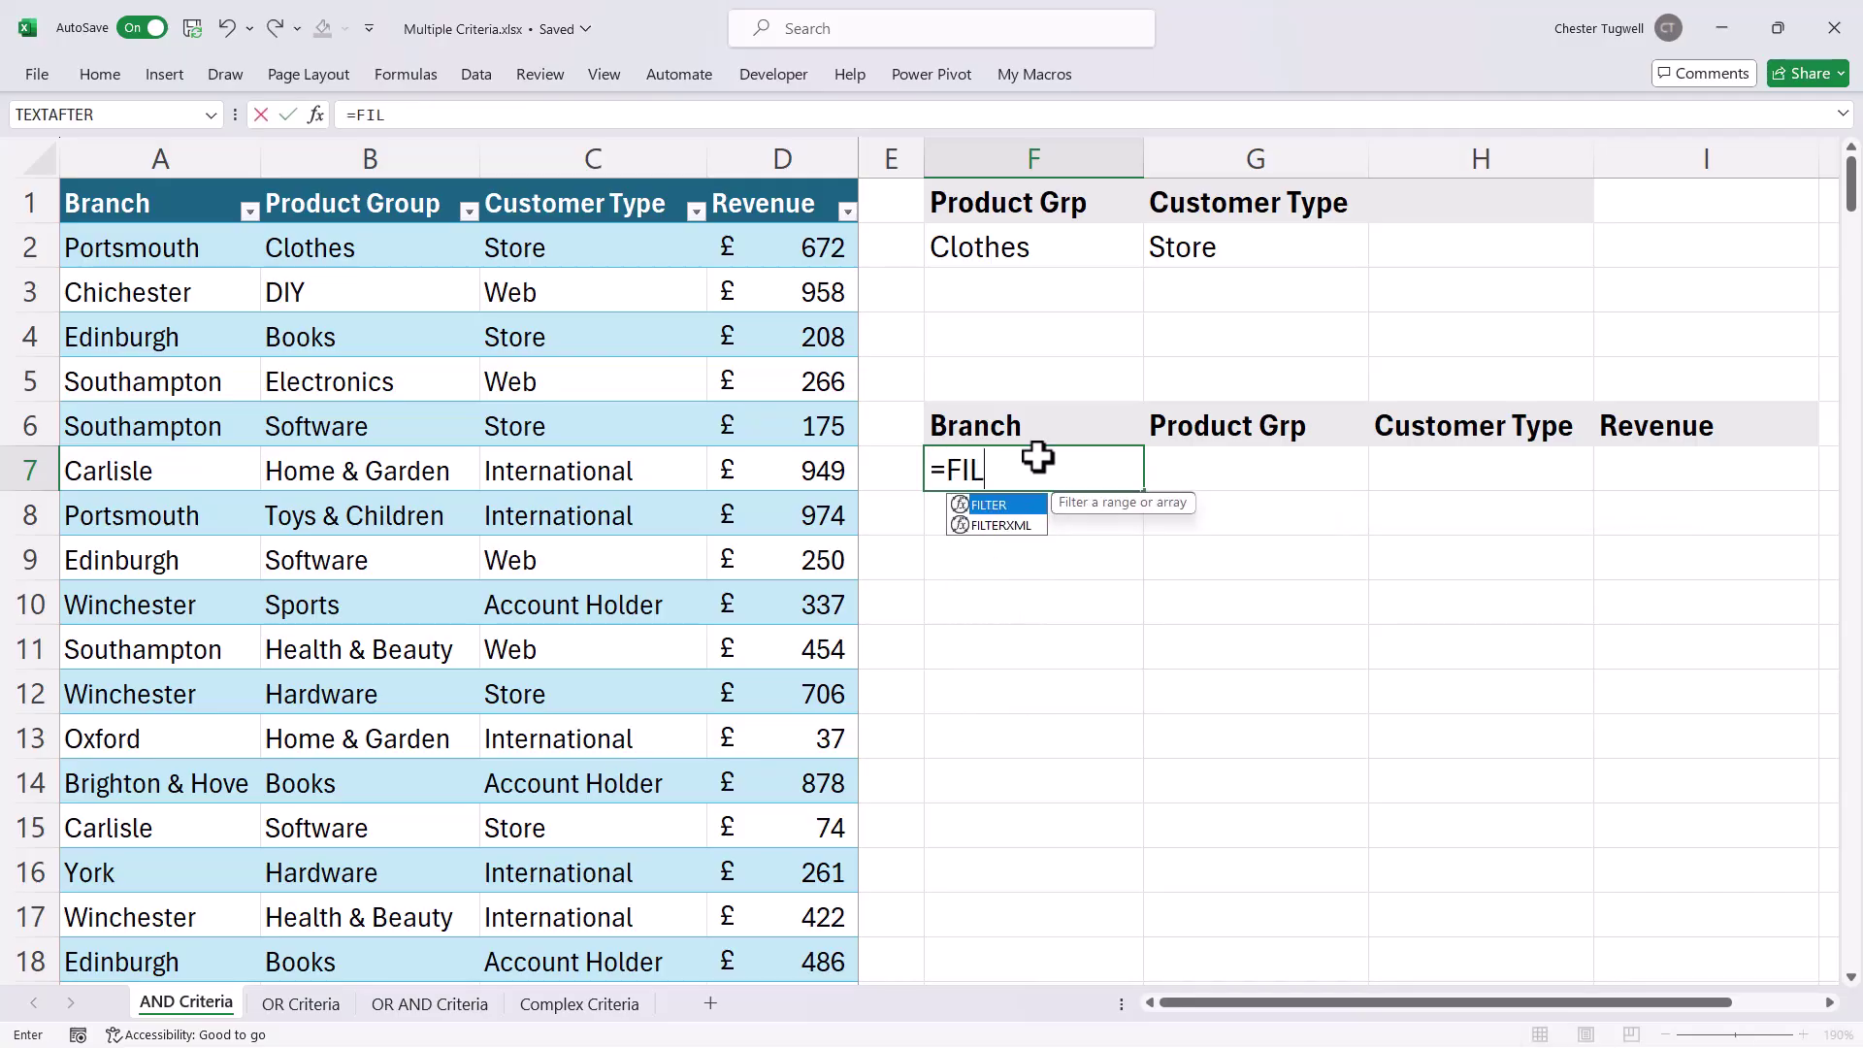
type("TER(")
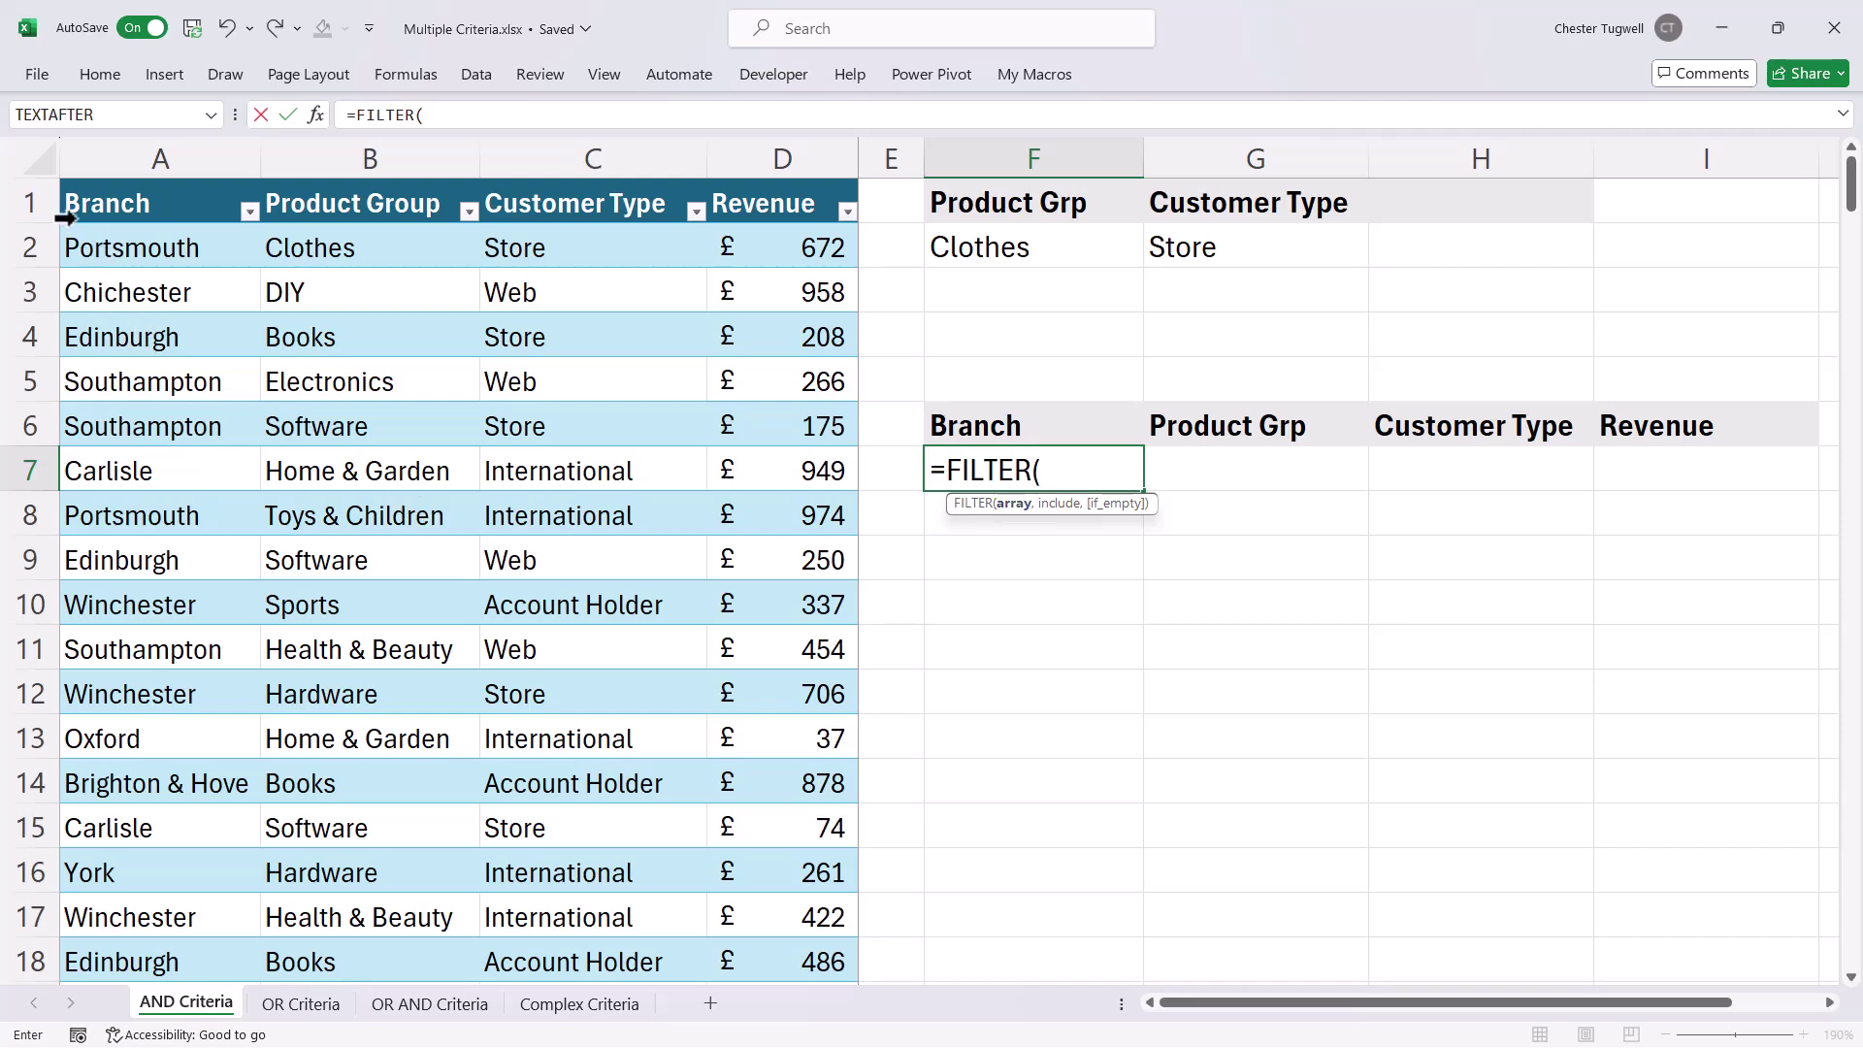
left_click(58, 173)
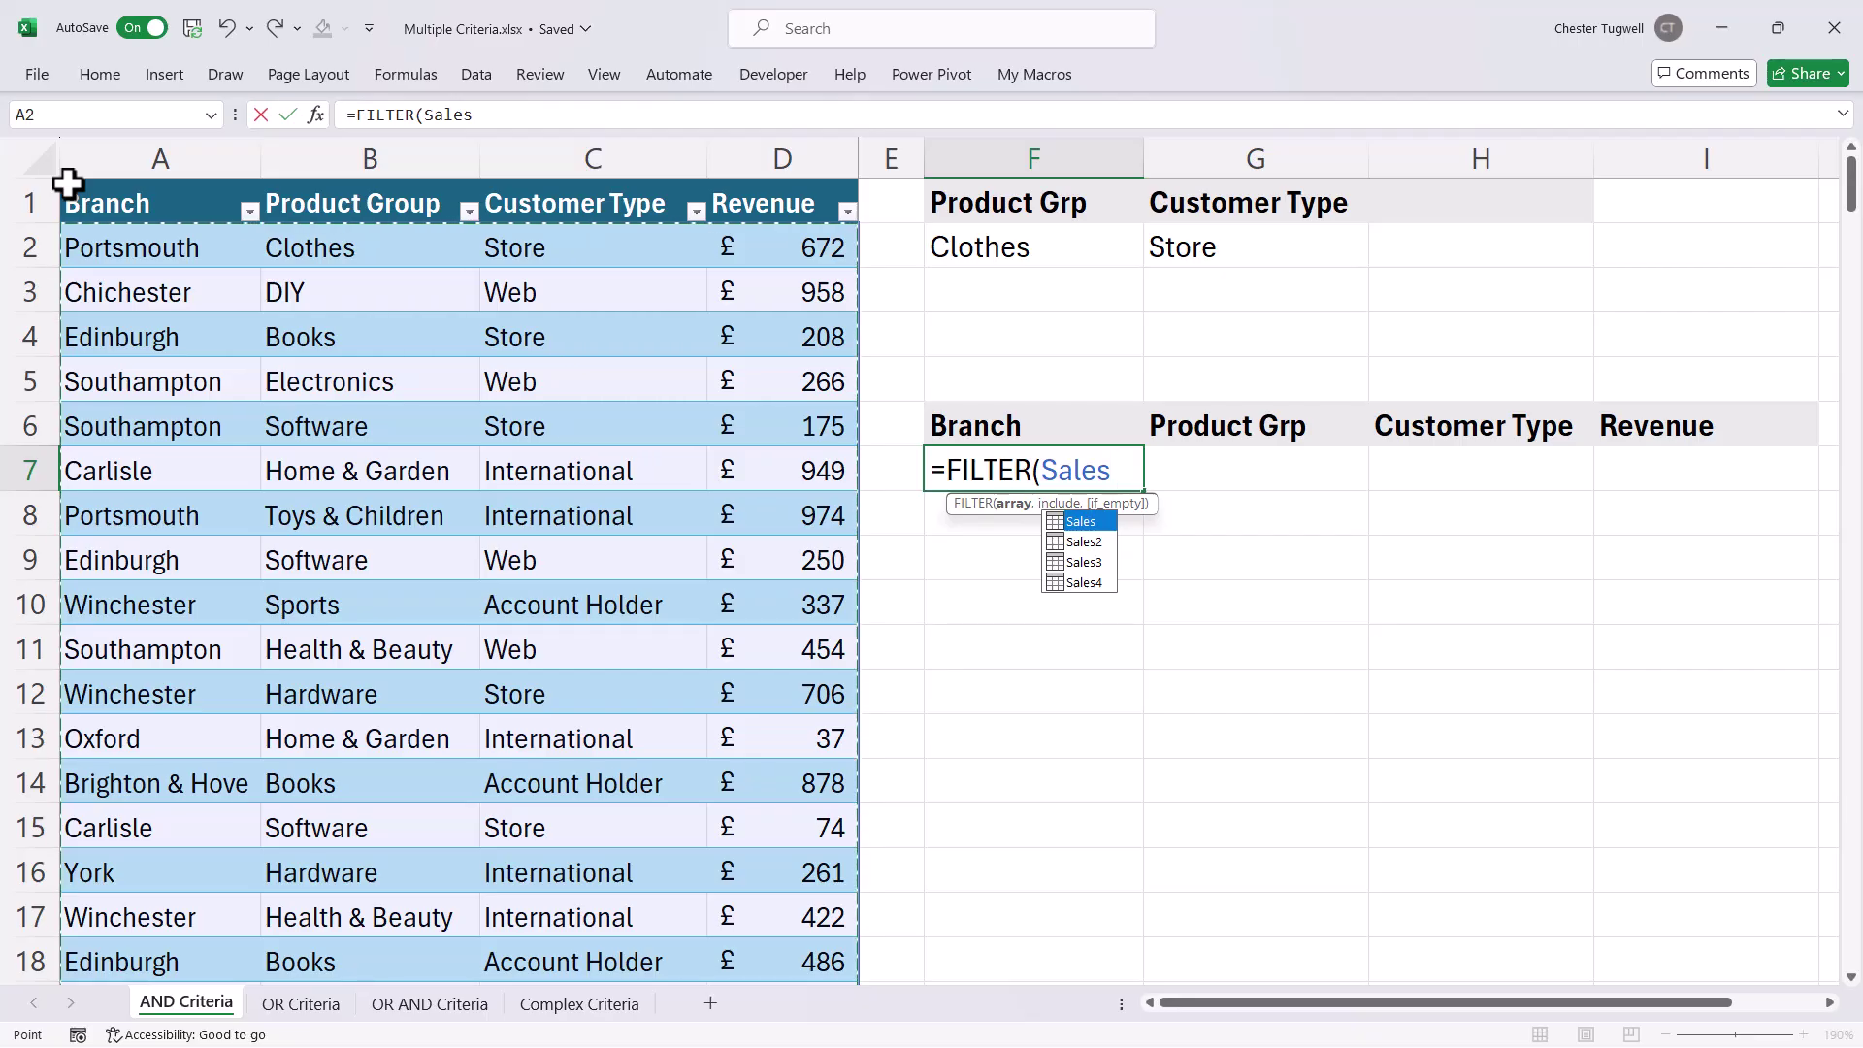
type(",")
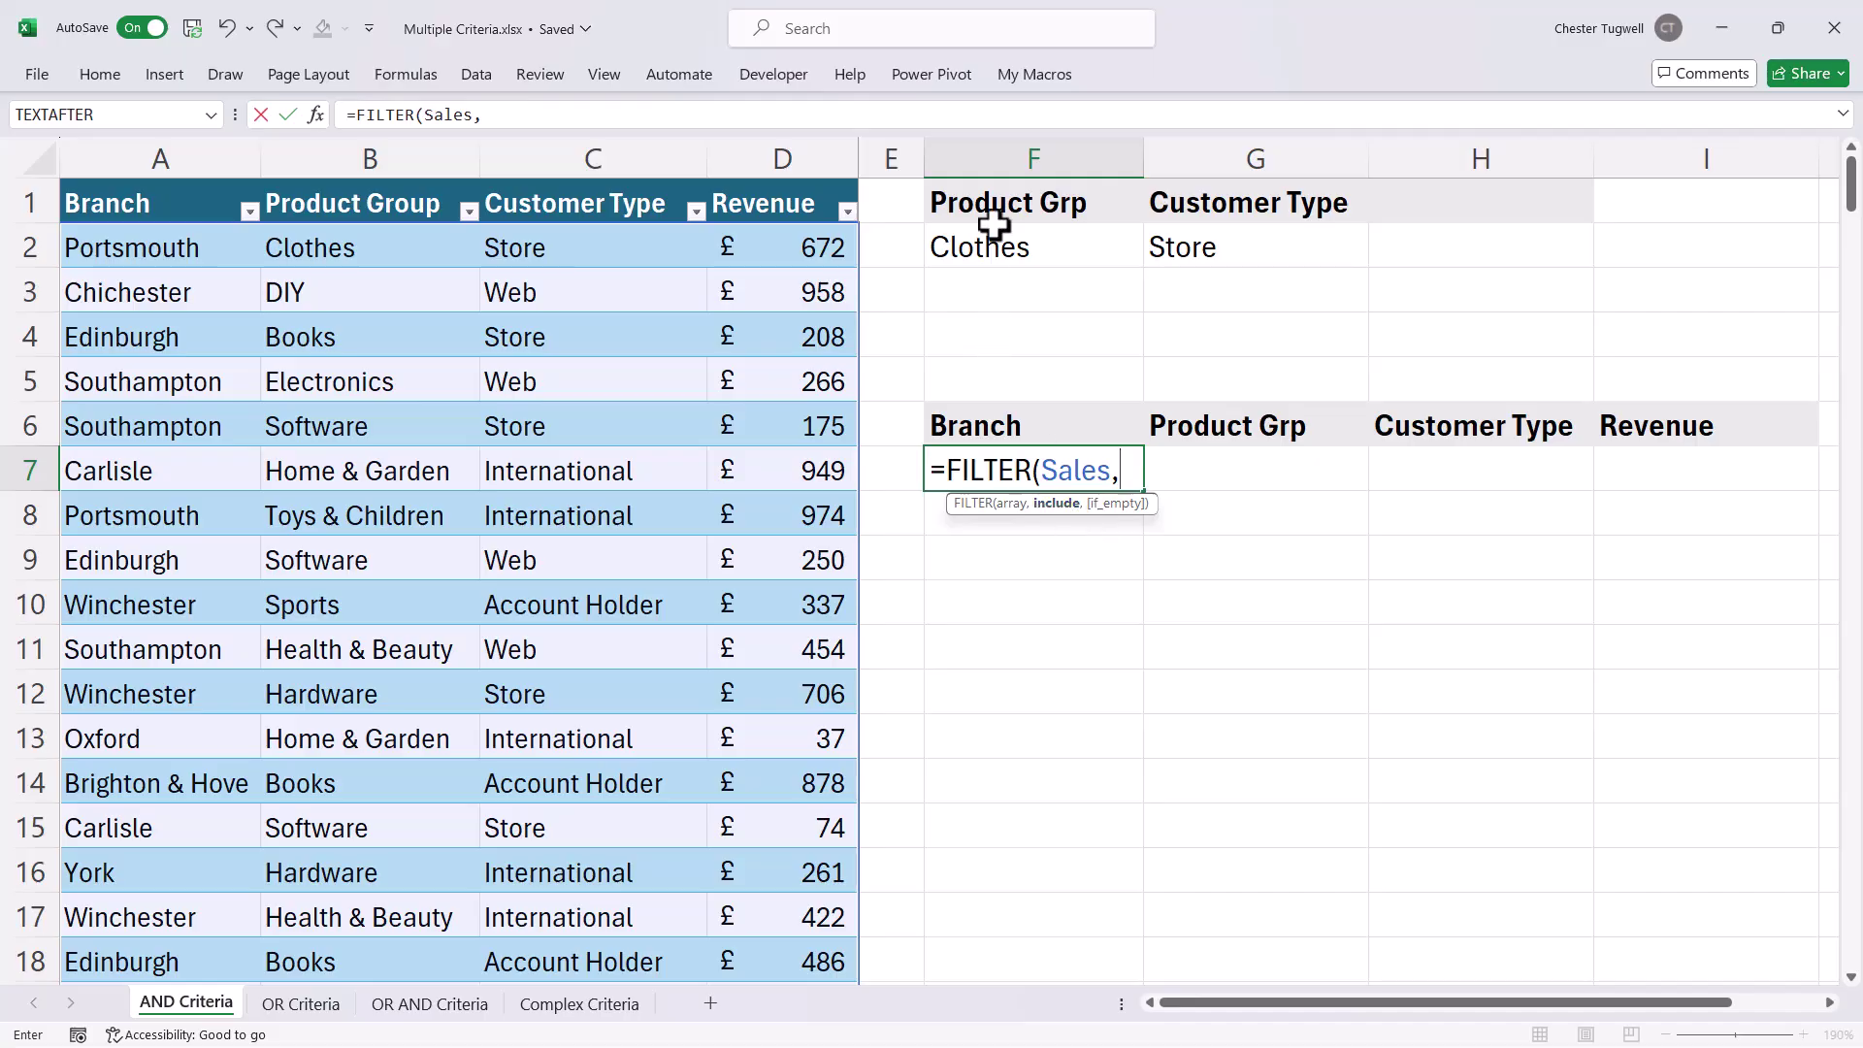
left_click(338, 176)
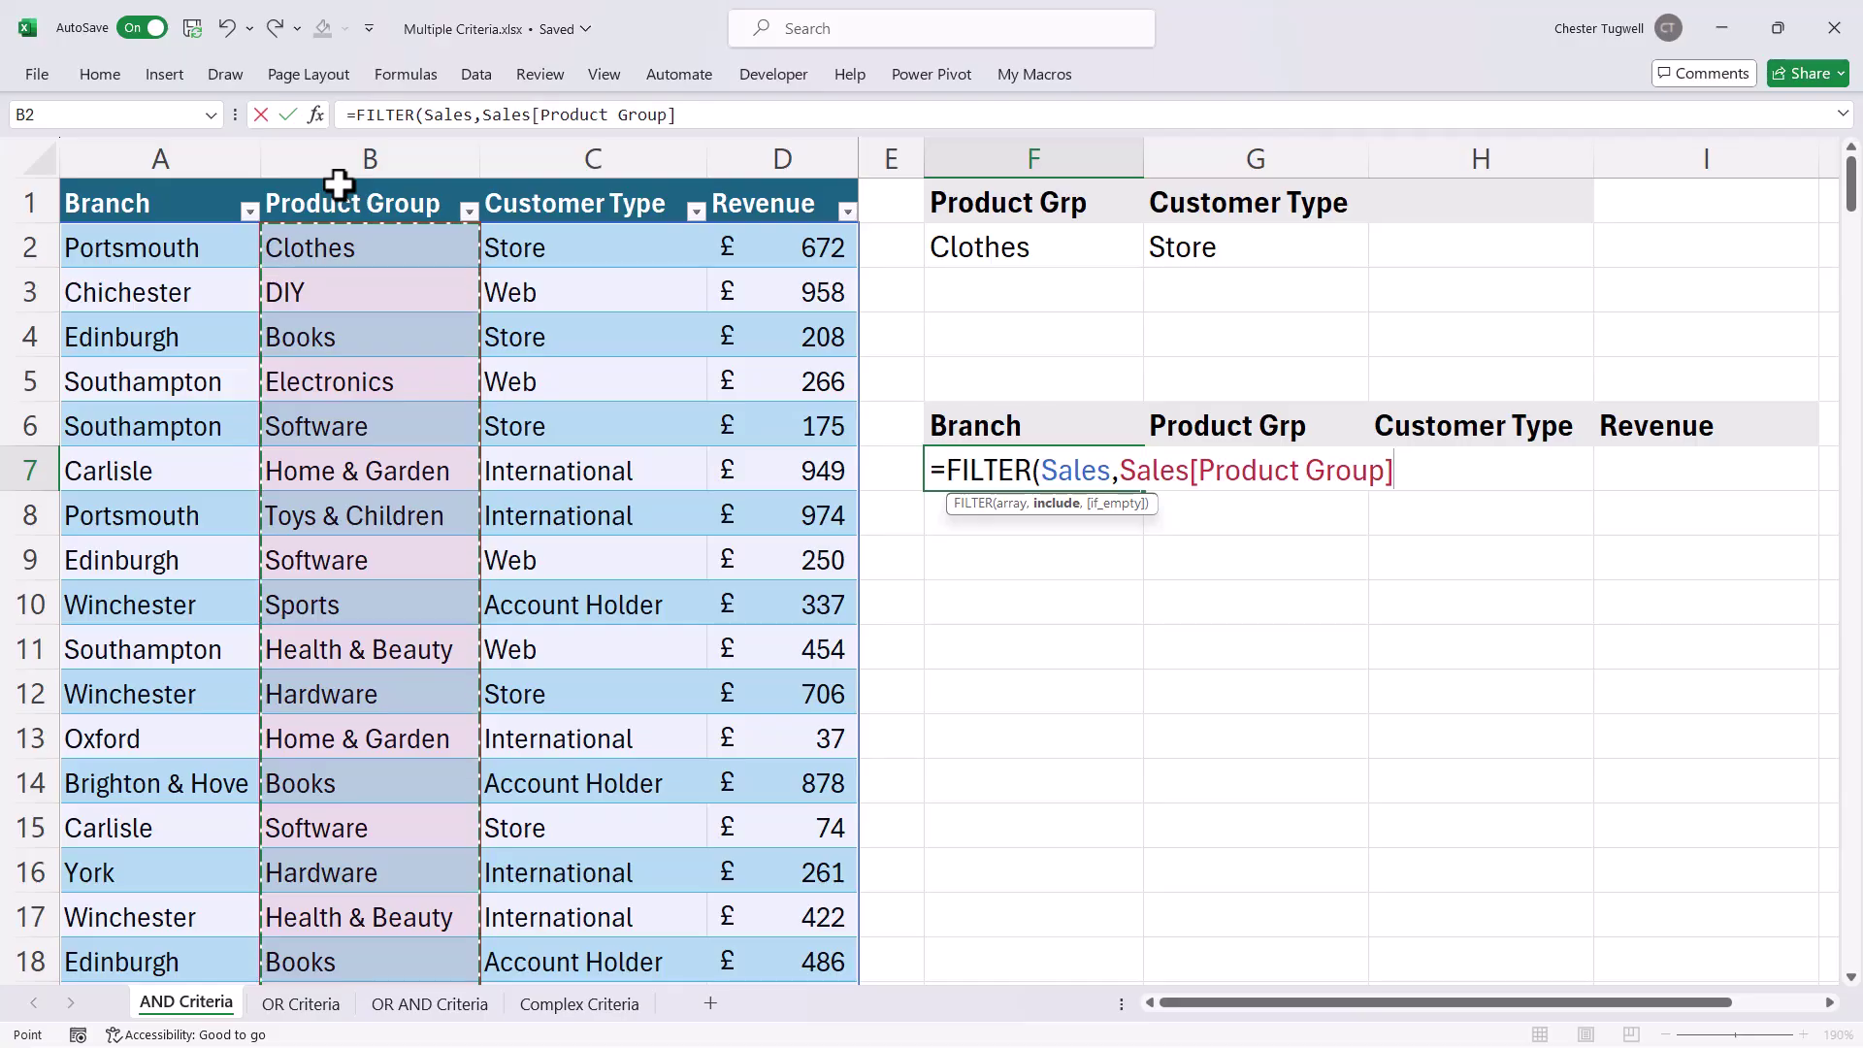
type("=")
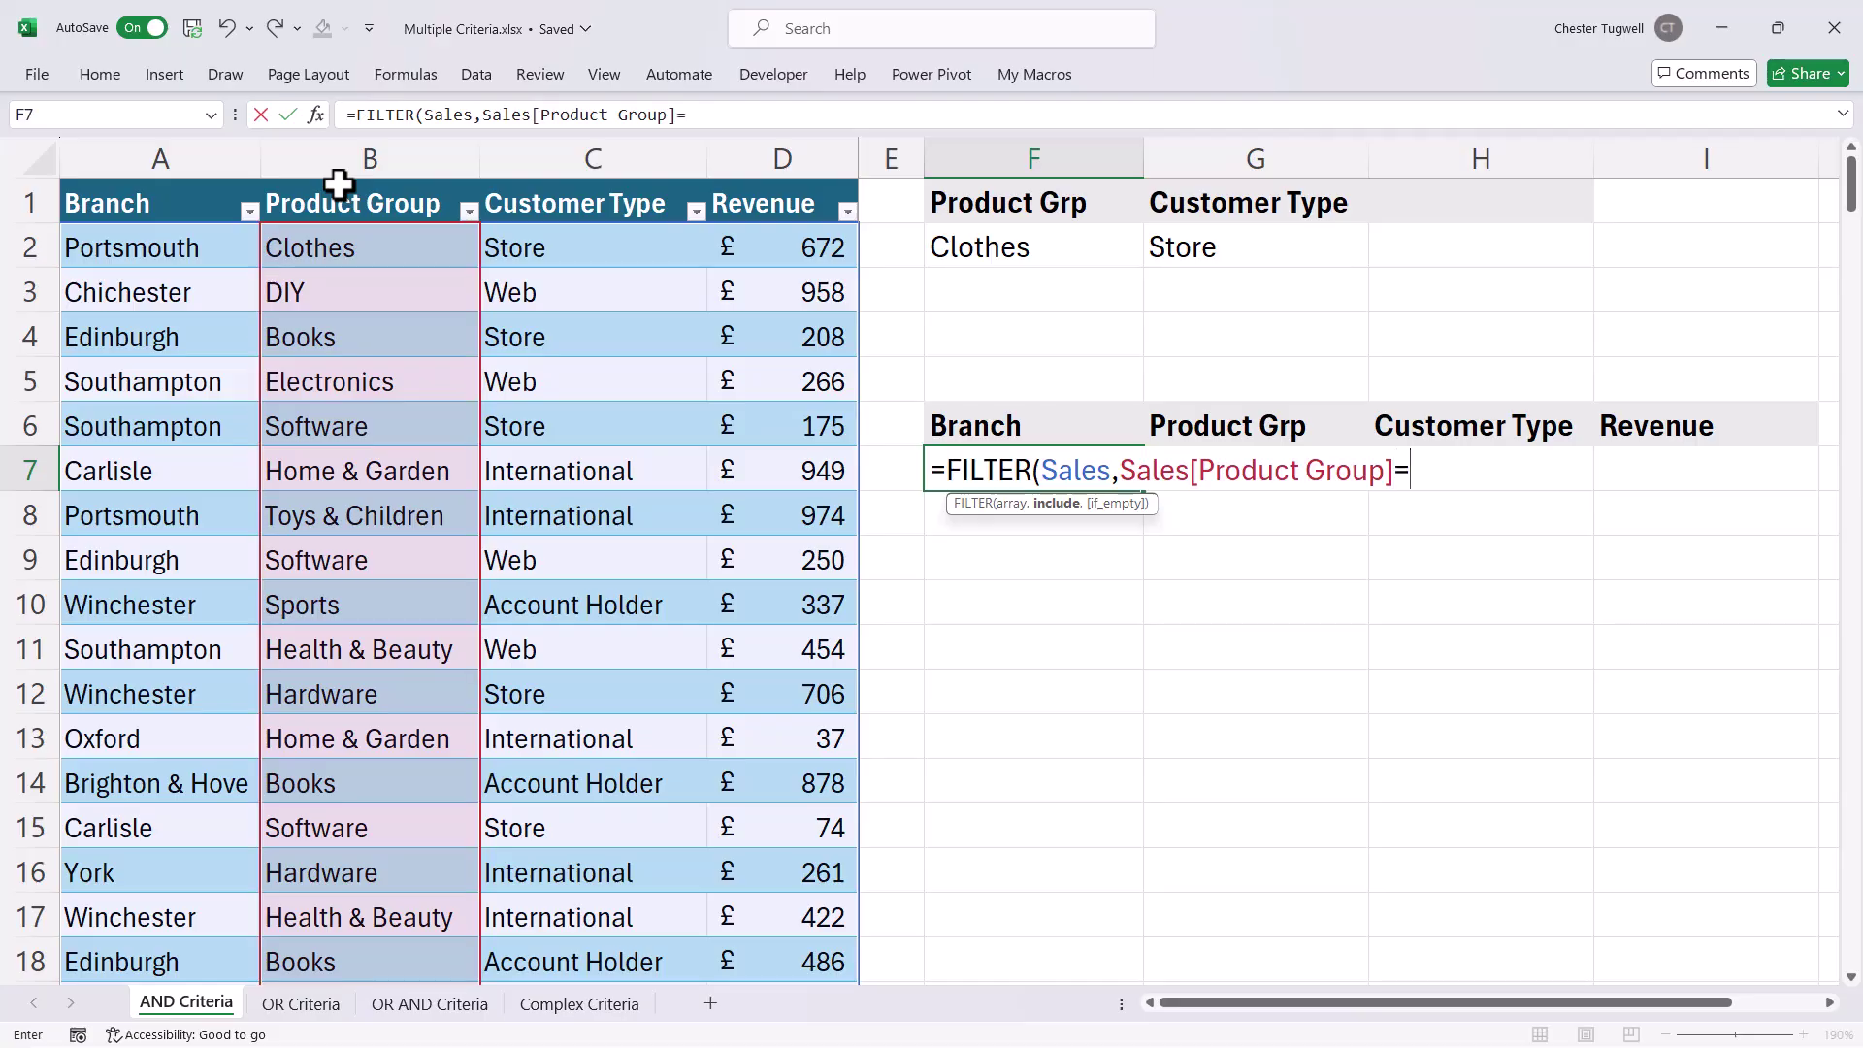
left_click(991, 248)
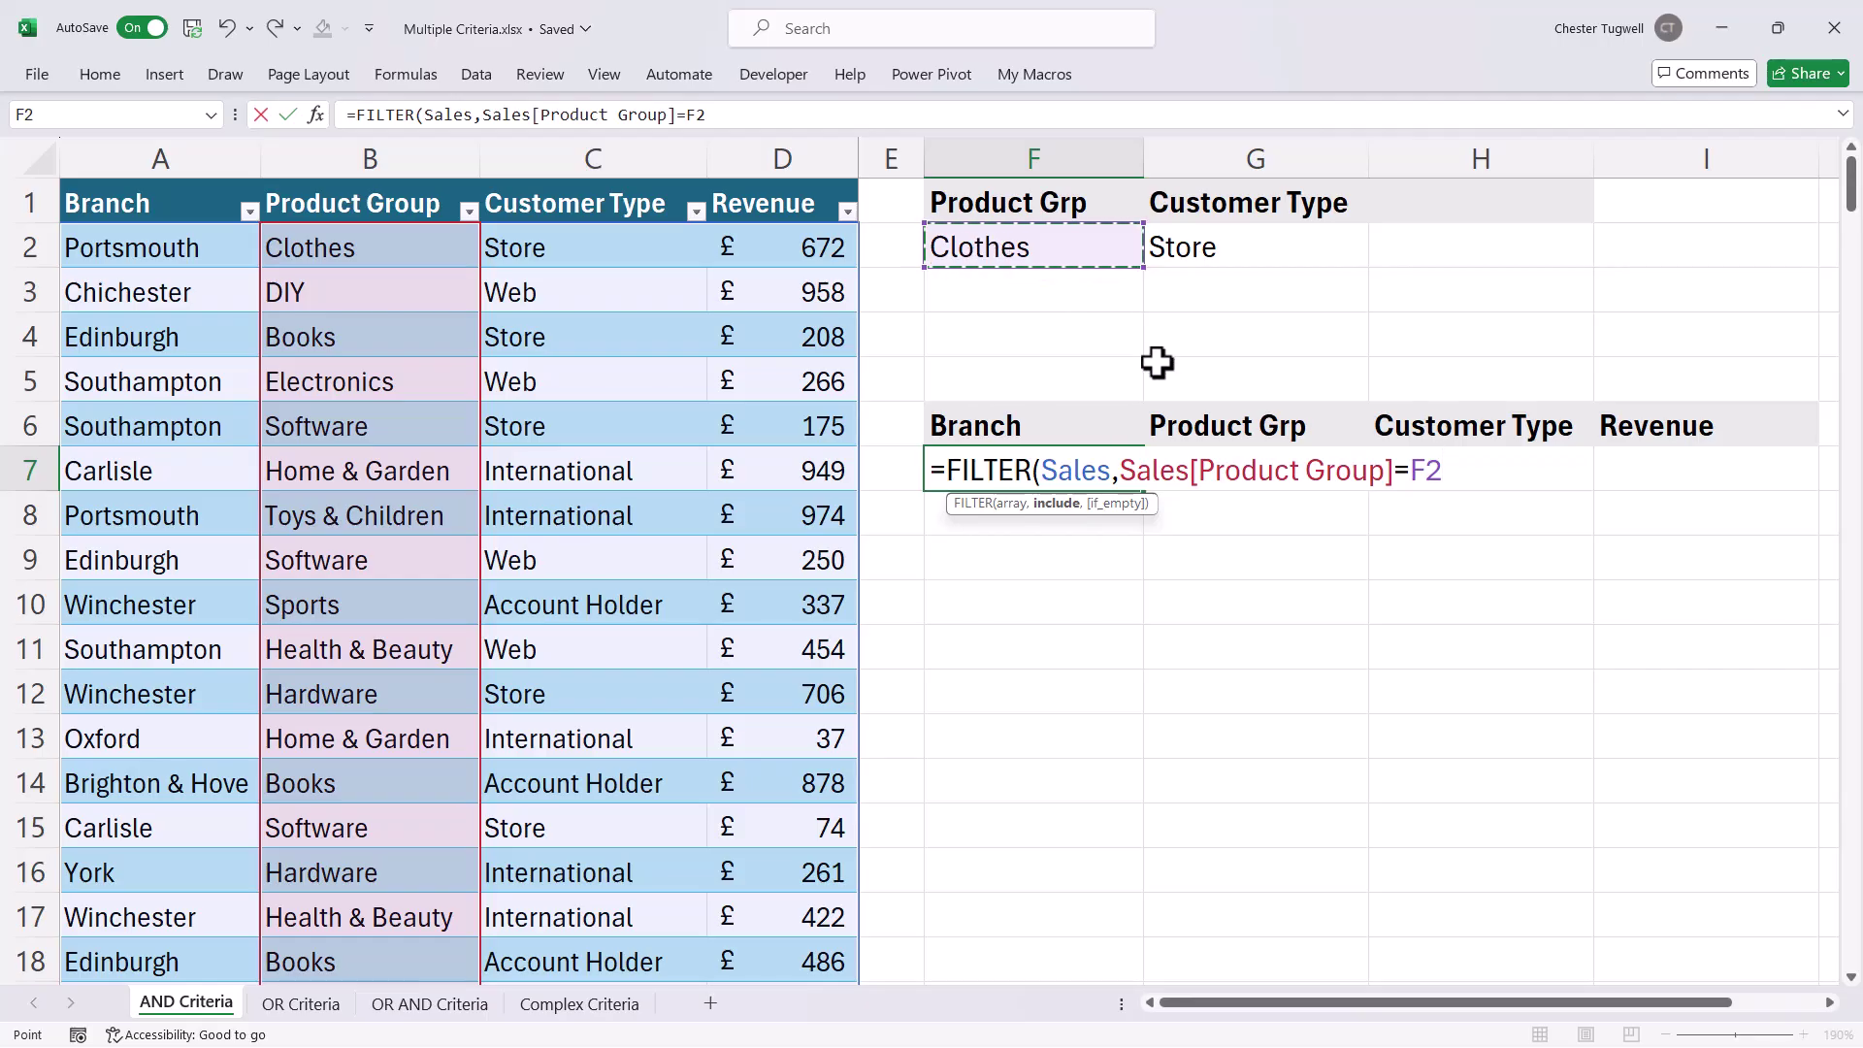
Step: Try the literal text "Clothes" as the Product Group criterion, and restore the reference to F2
key("BackSpace")
key("BackSpace")
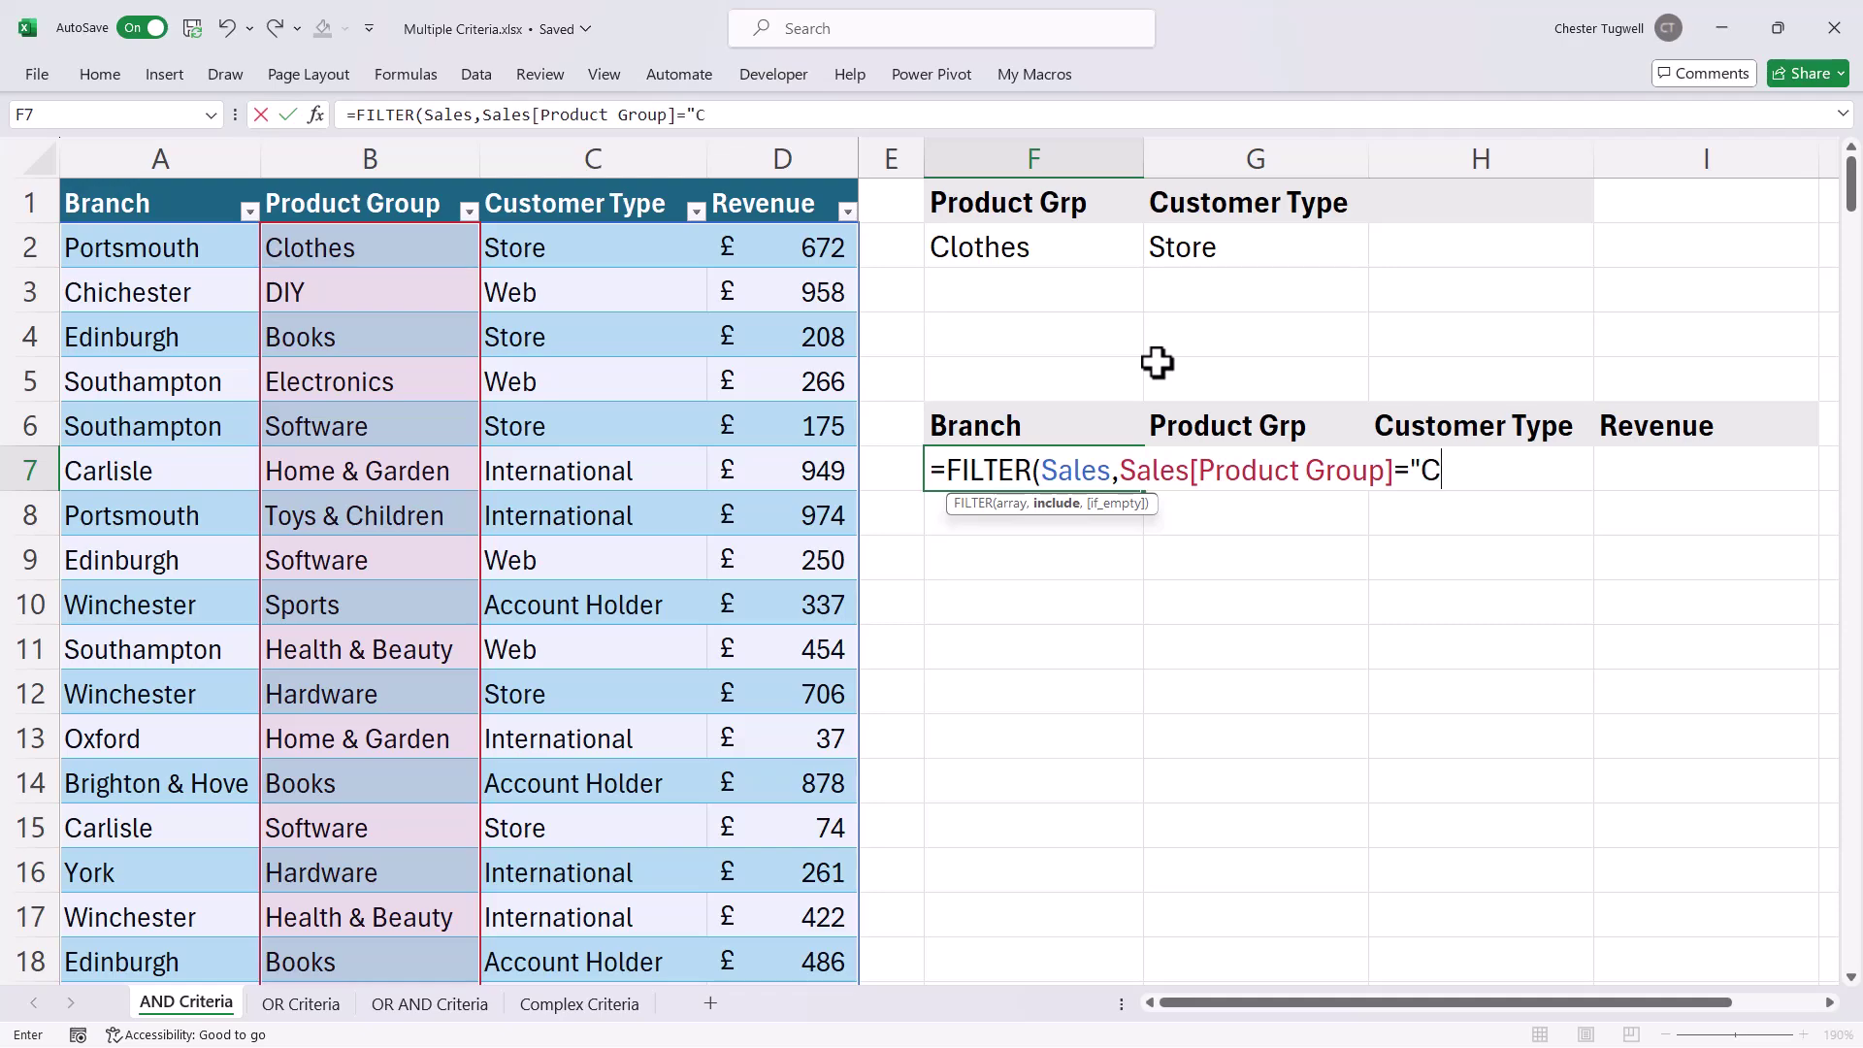
type("\"Clothes\"")
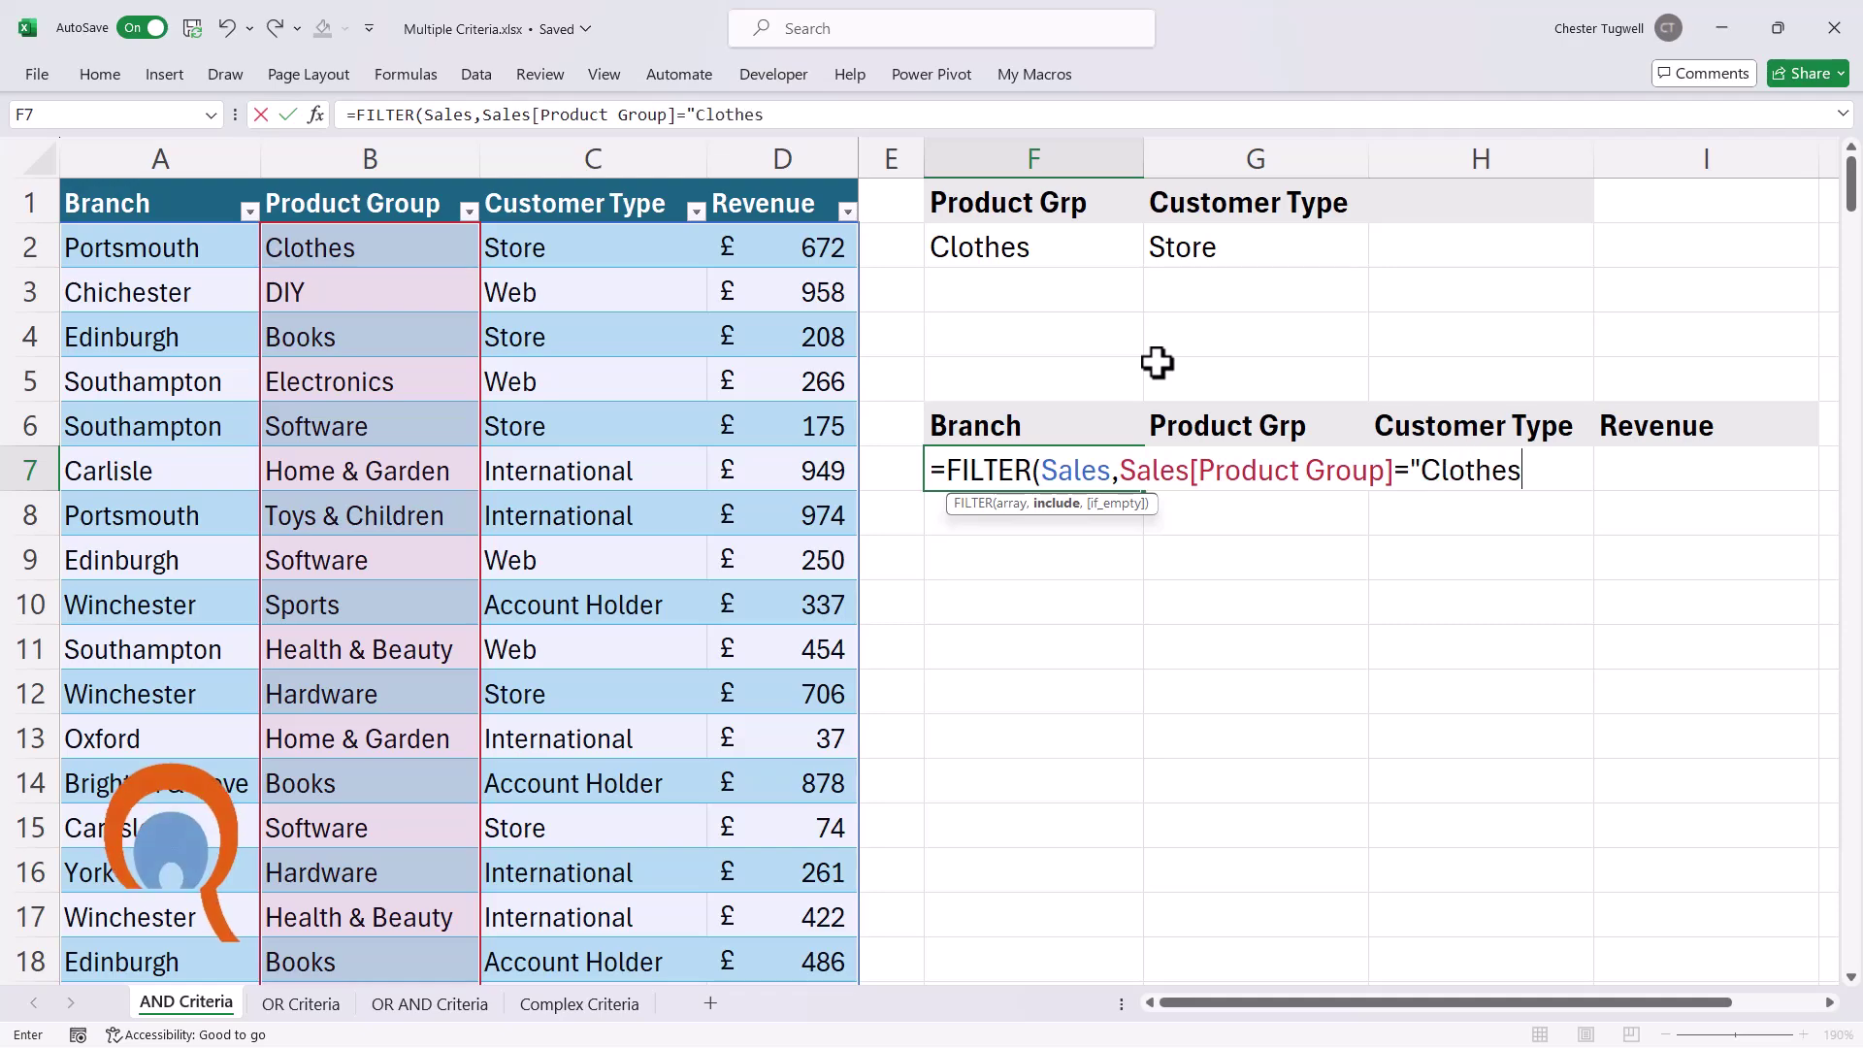
key("BackSpace")
key("BackSpace")
key("BackSpace")
key("BackSpace")
key("BackSpace")
key("BackSpace")
key("BackSpace")
key("BackSpace")
key("BackSpace")
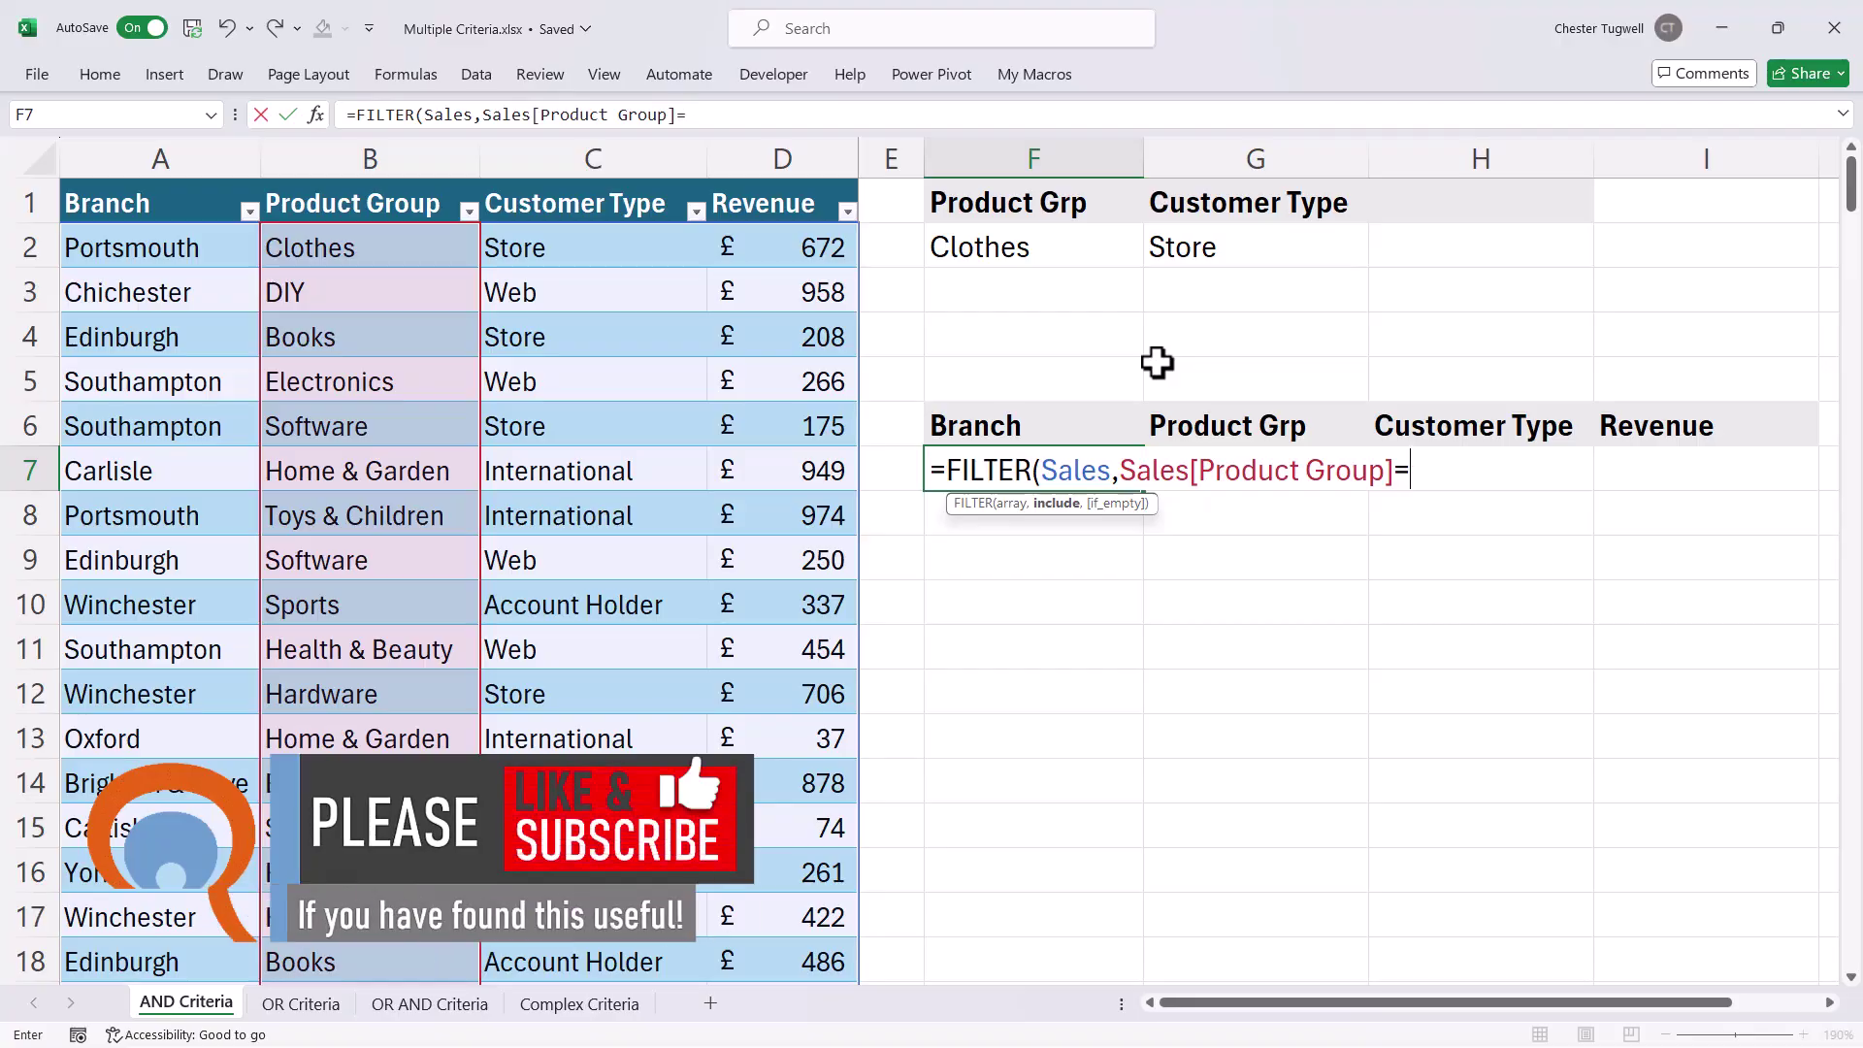
left_click(1078, 246)
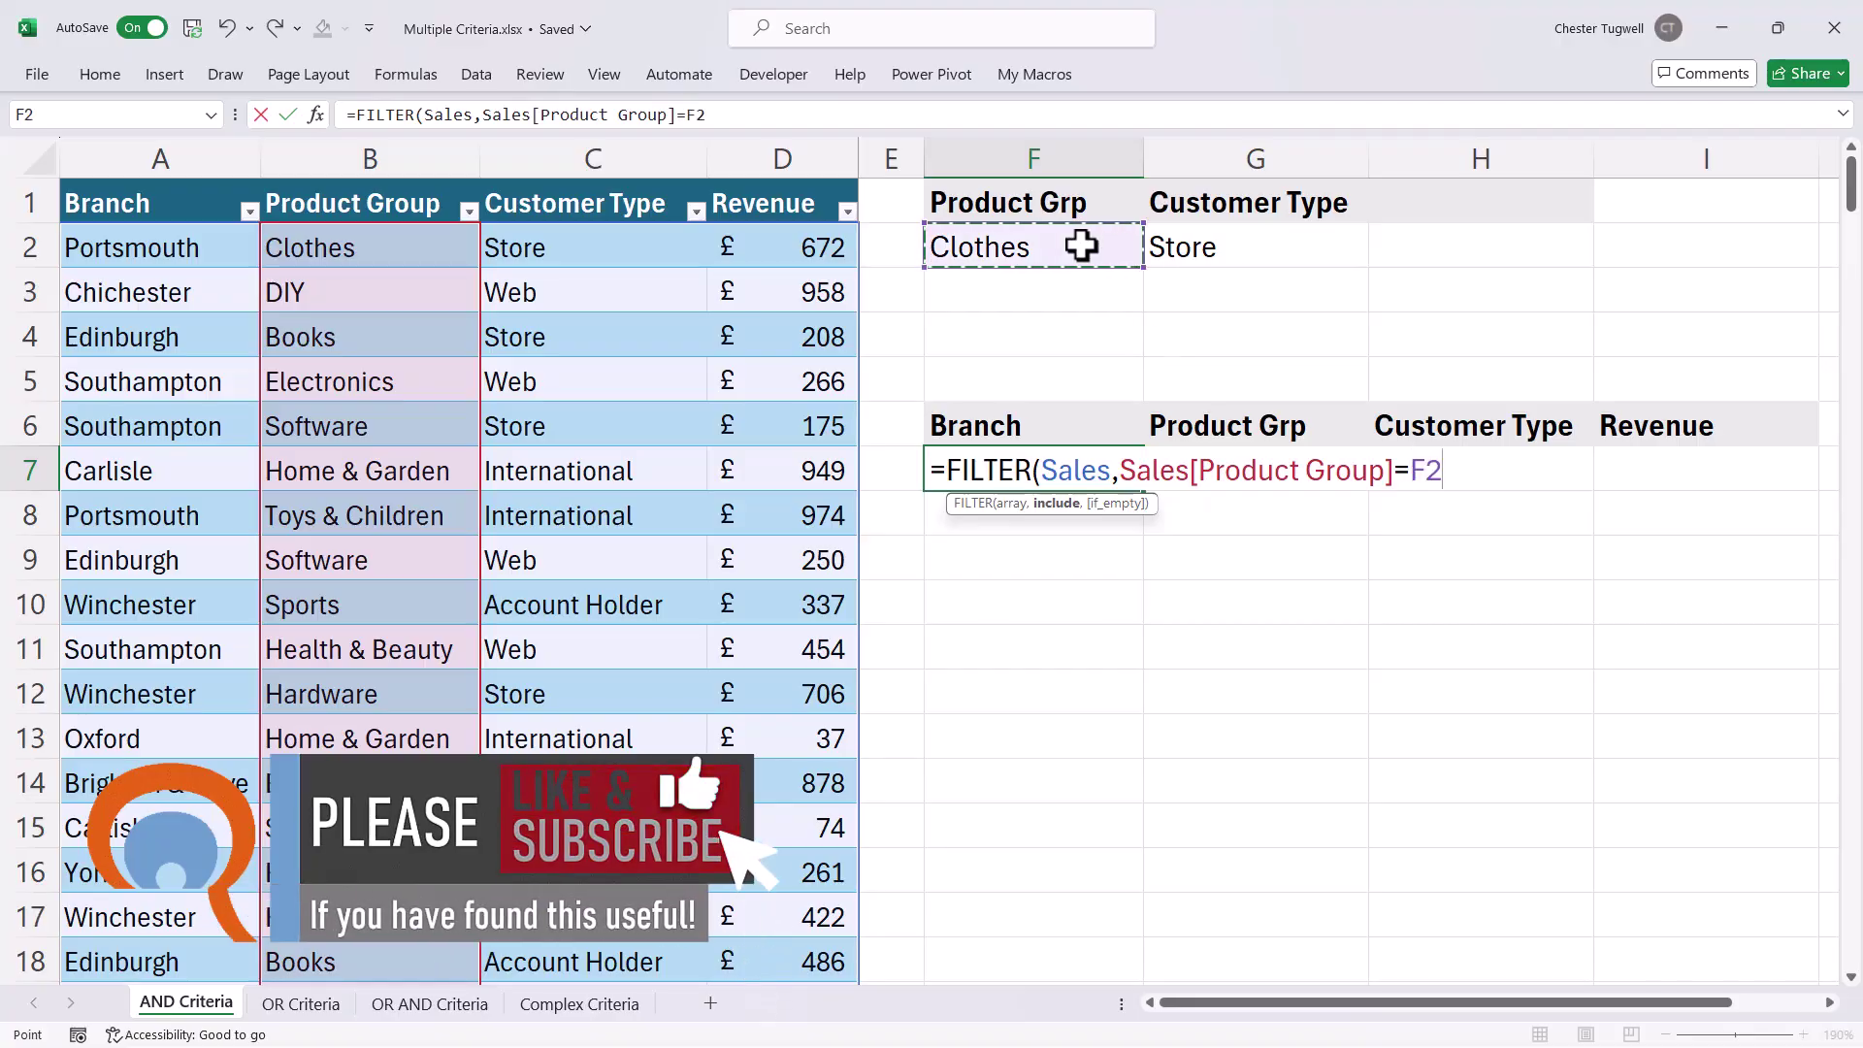
Step: Add an AND condition to the FILTER formula by multiplying with Sales[Customer Type]=G2
type(",")
key("BackSpace")
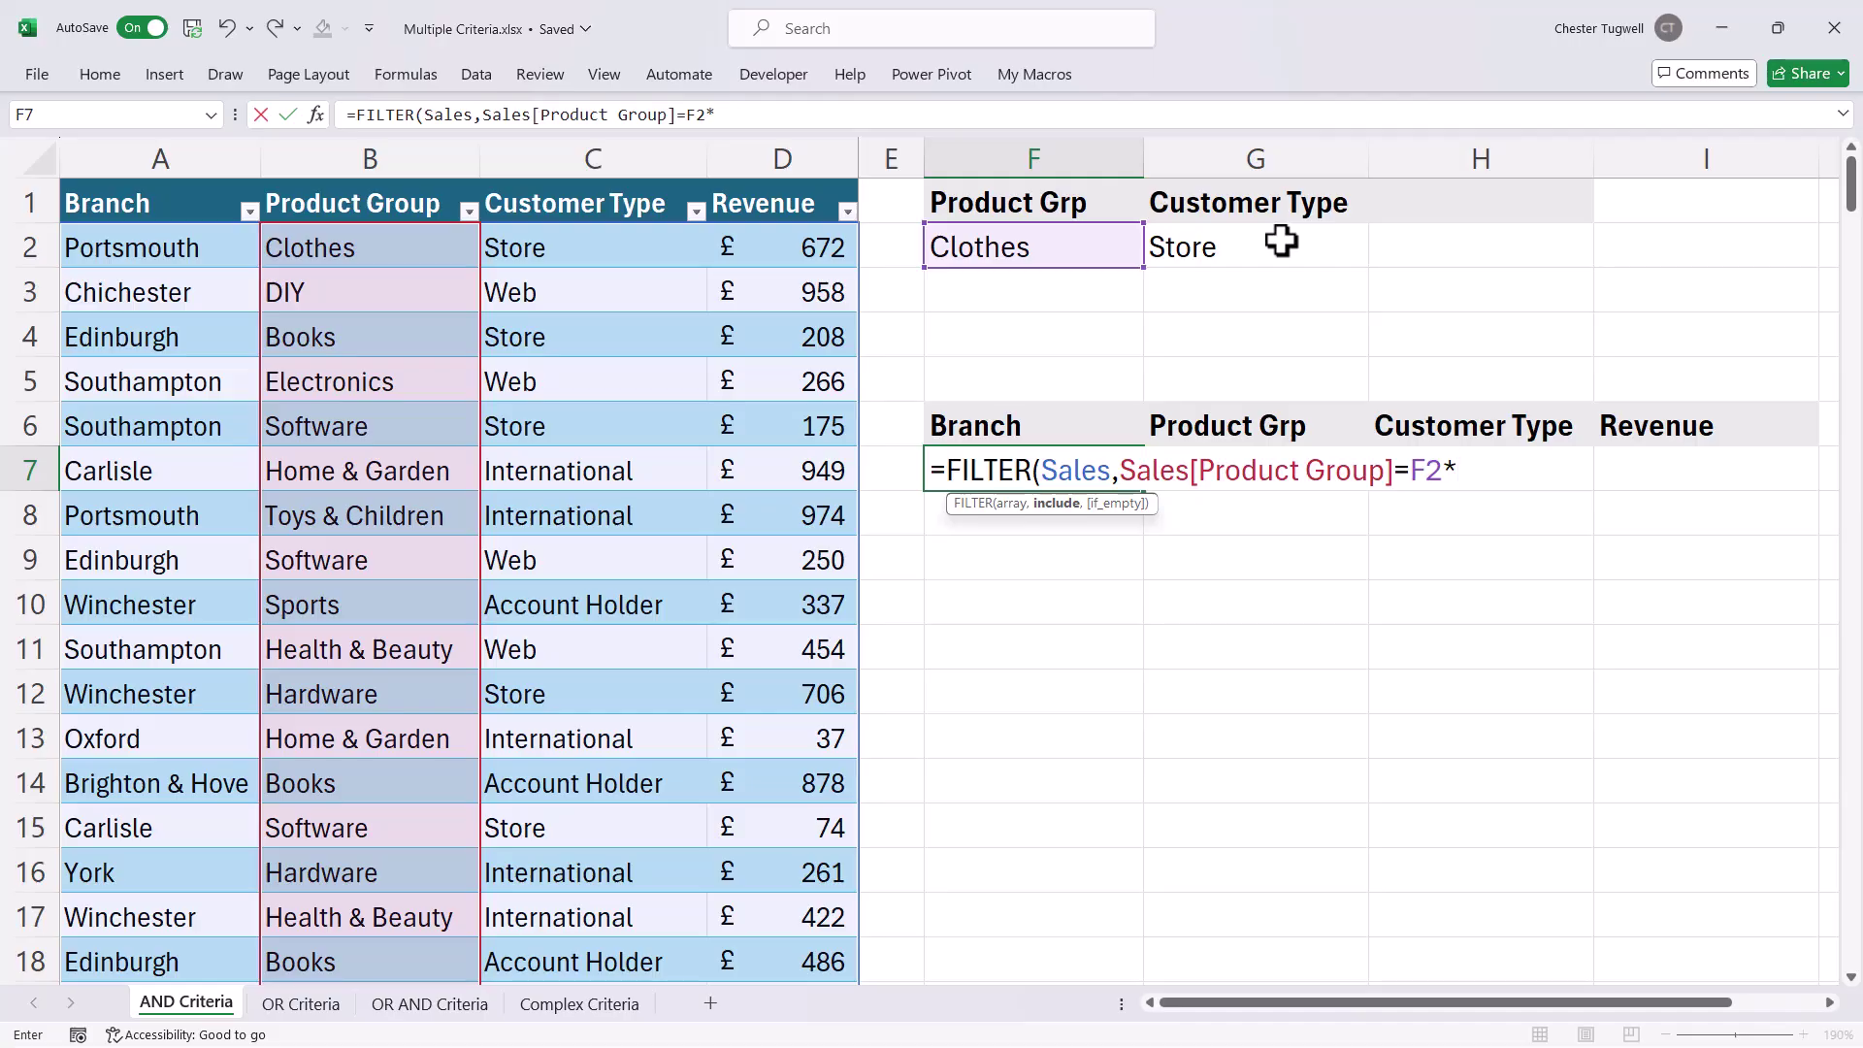
left_click(546, 174)
type("=")
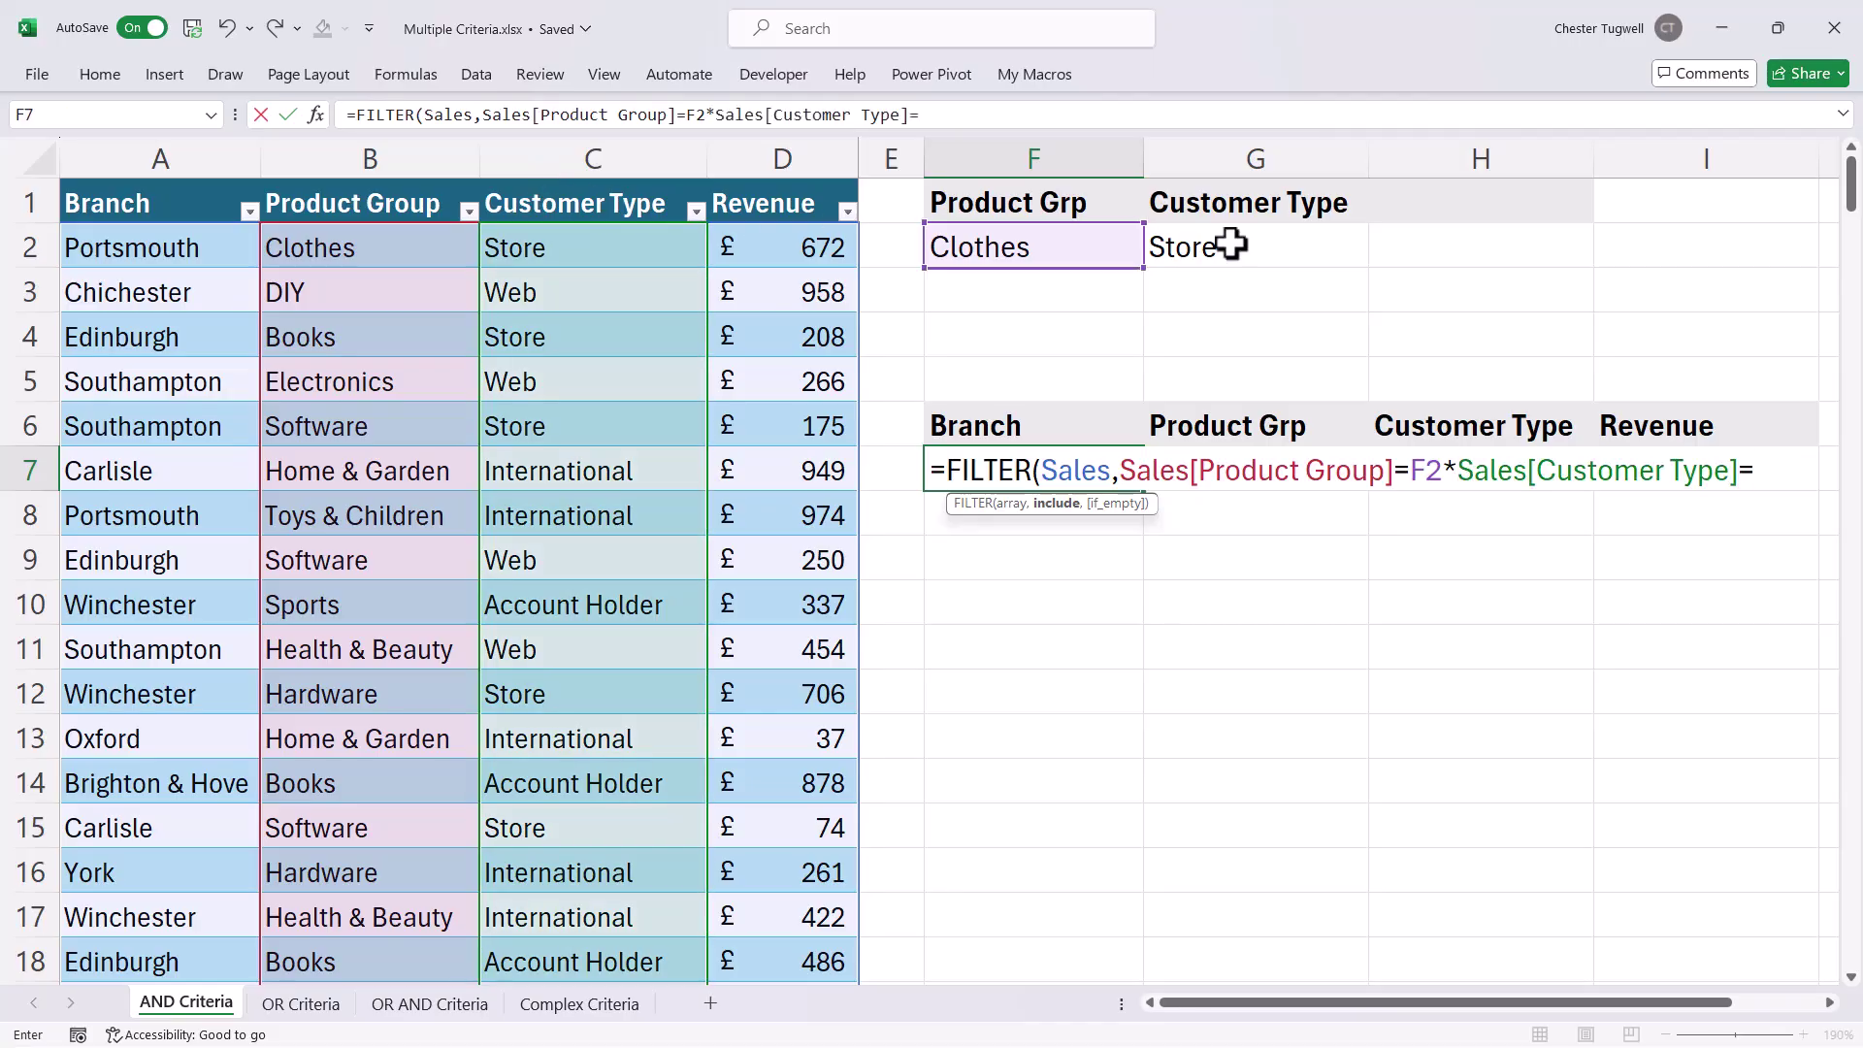
left_click(1245, 248)
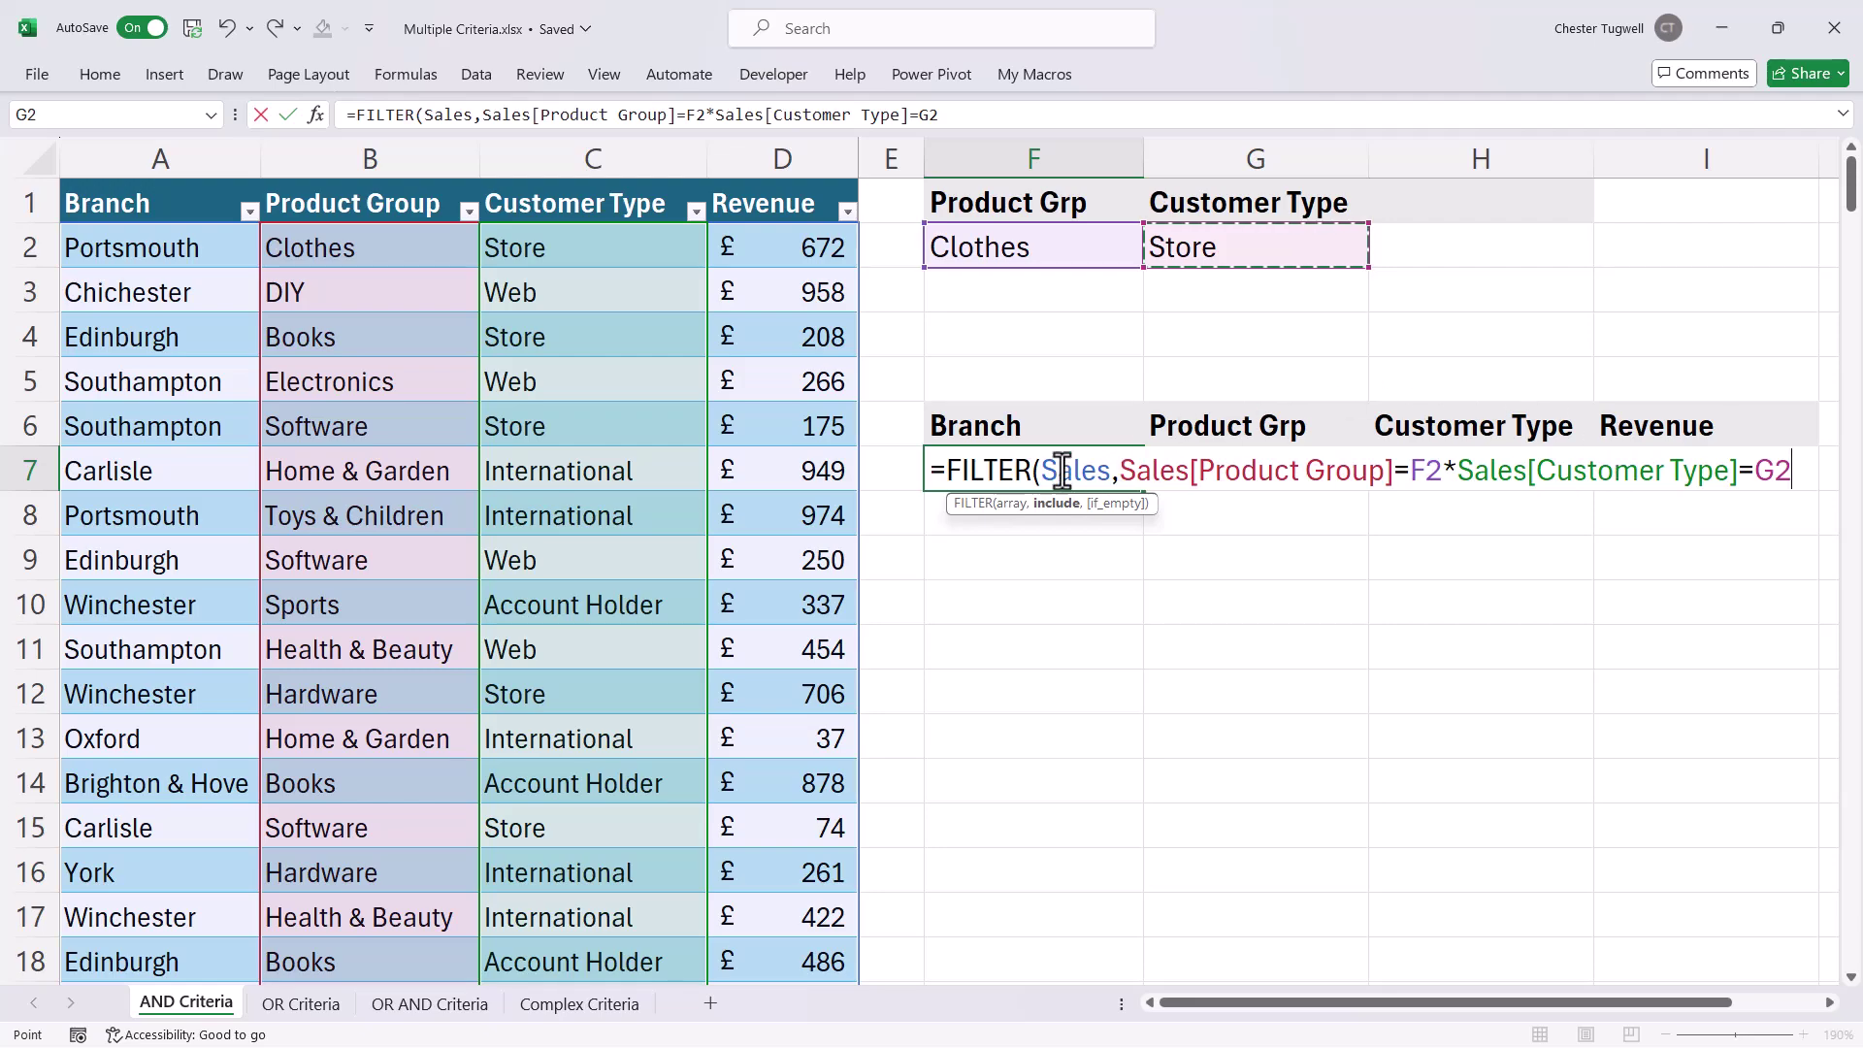
Step: Enclose each condition in its own parentheses and enter the formula =FILTER(Sales,(Sales[Product Group]=F2)*(Sales[Customer Type]=G2))
left_click(1122, 474)
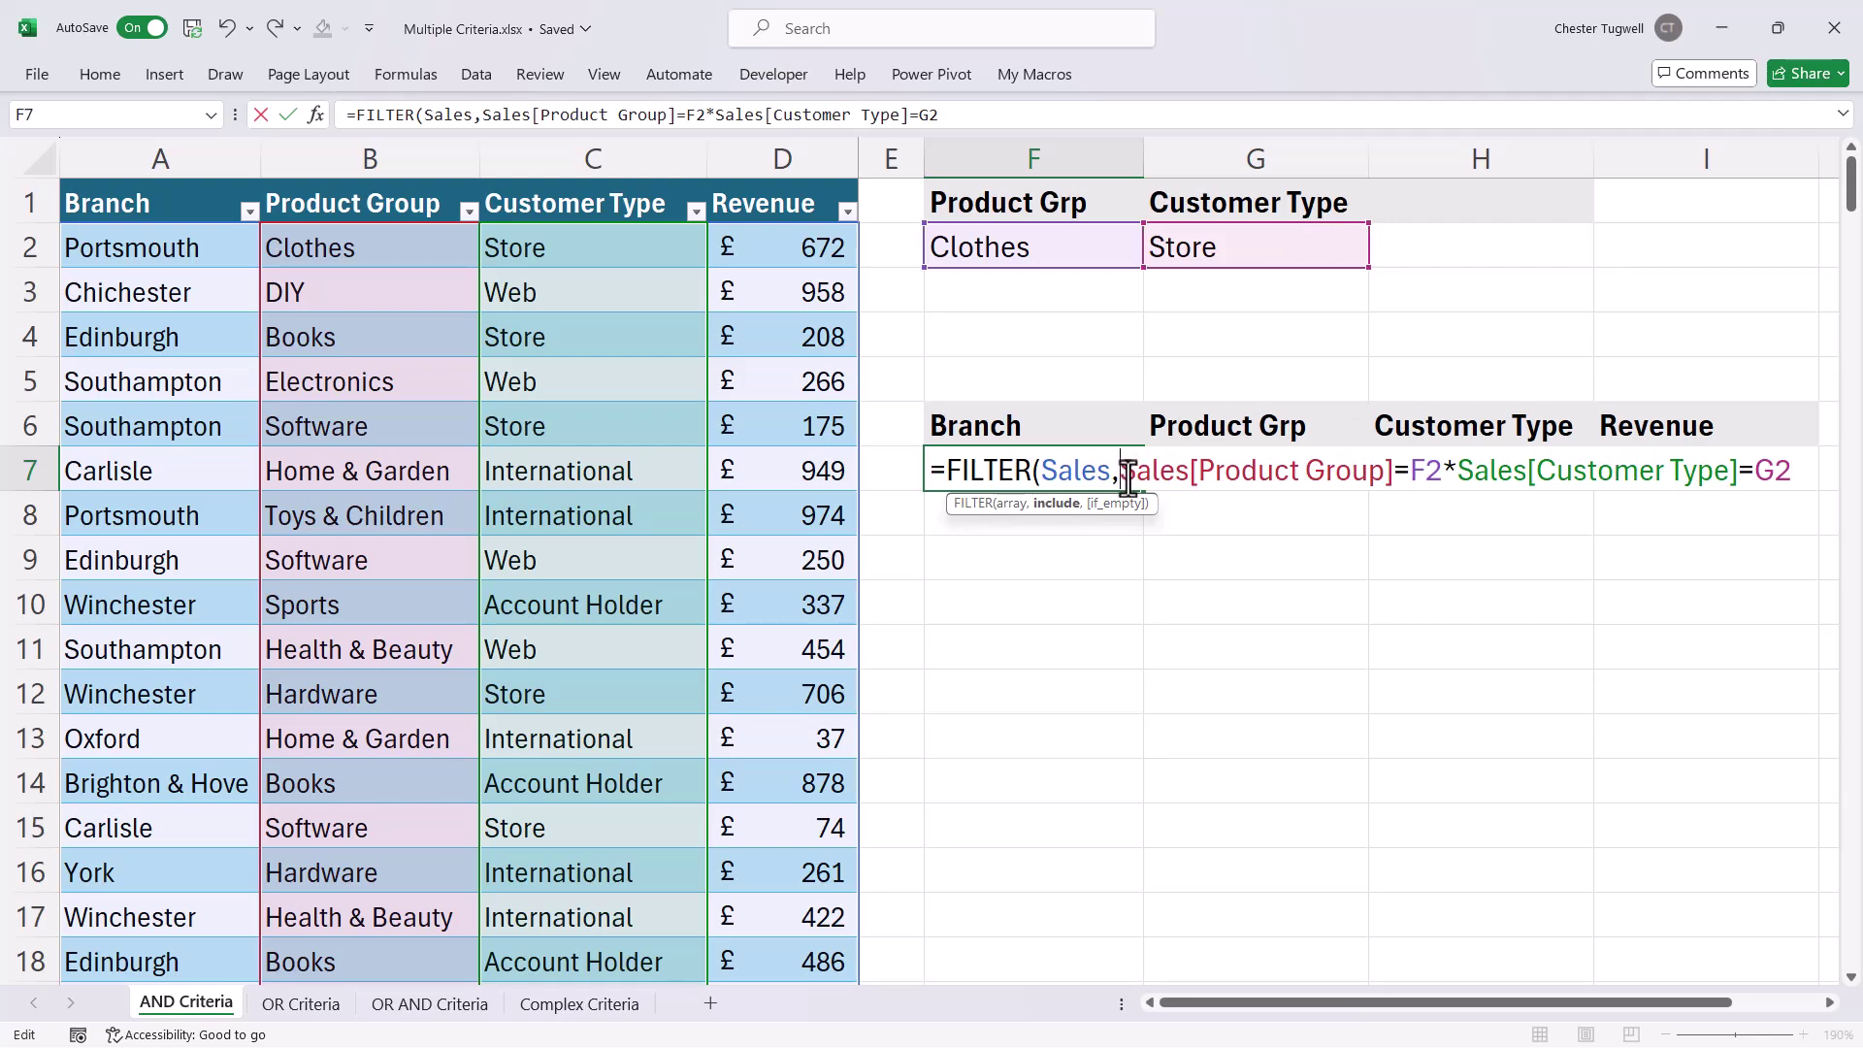
type("(")
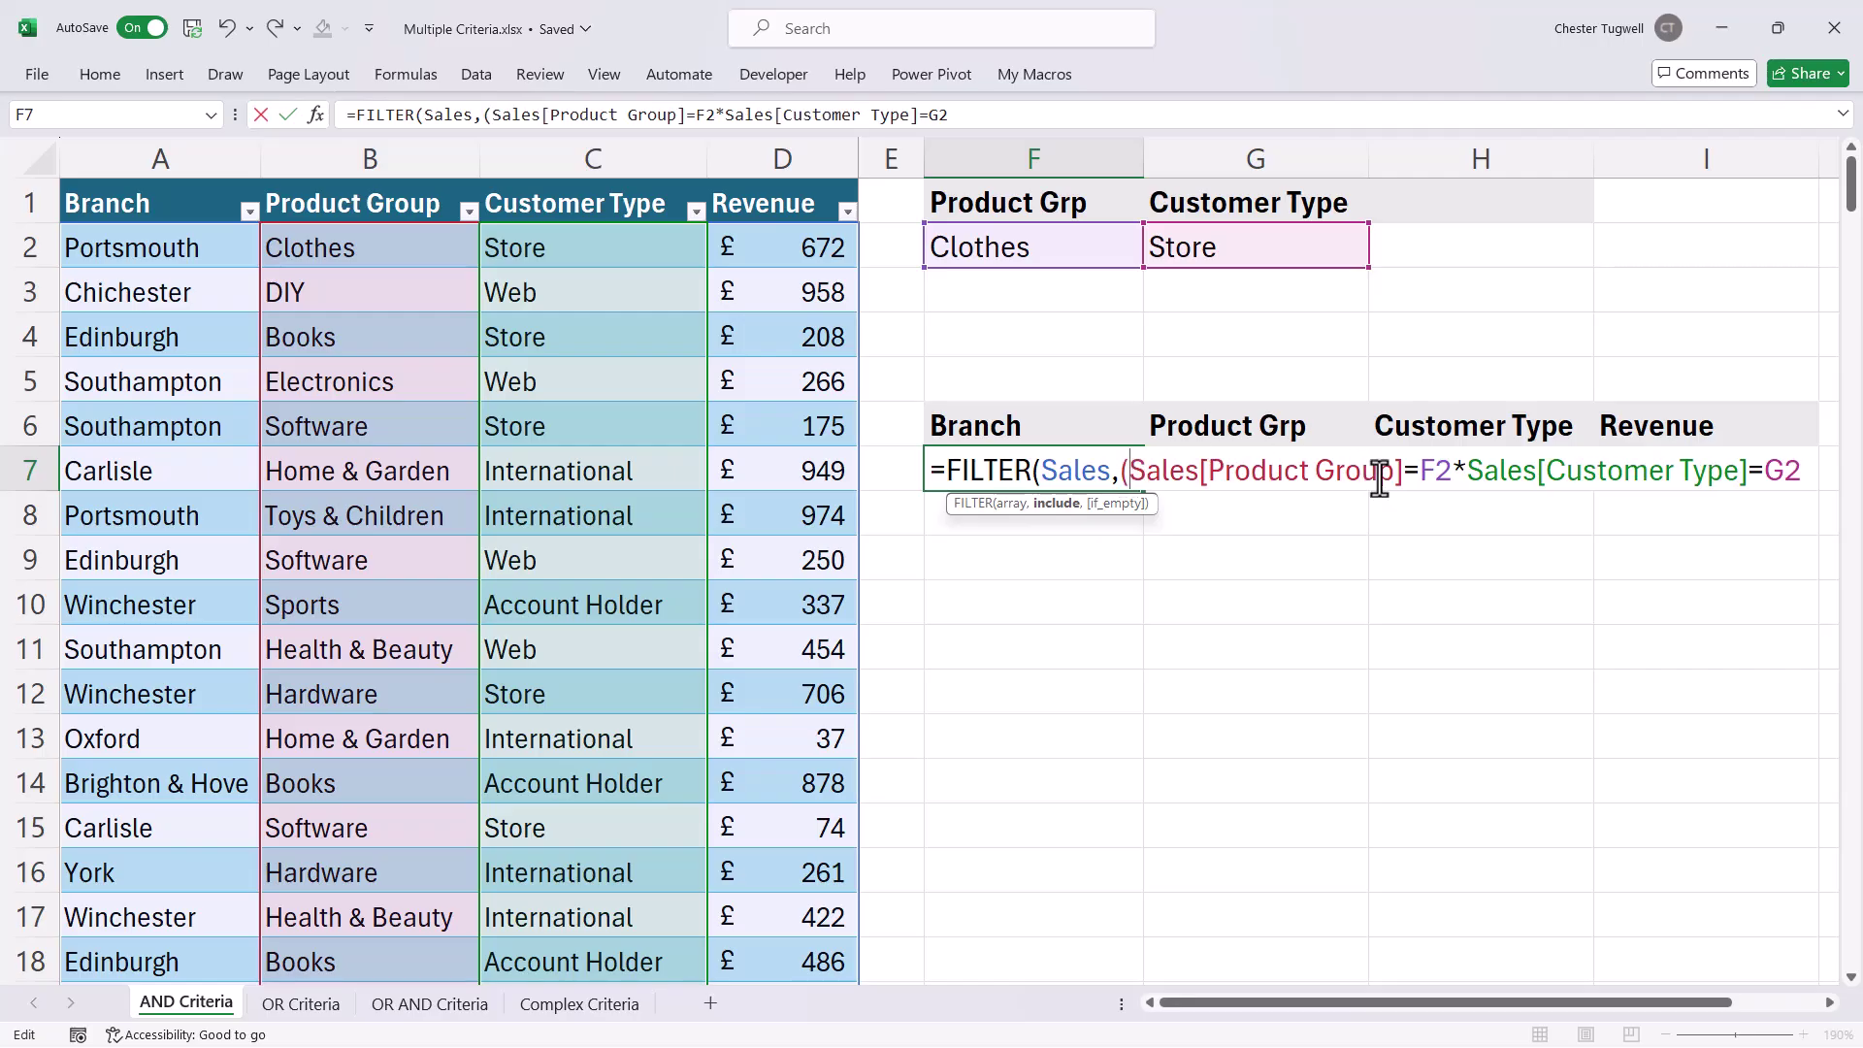
left_click(1453, 474)
type(")")
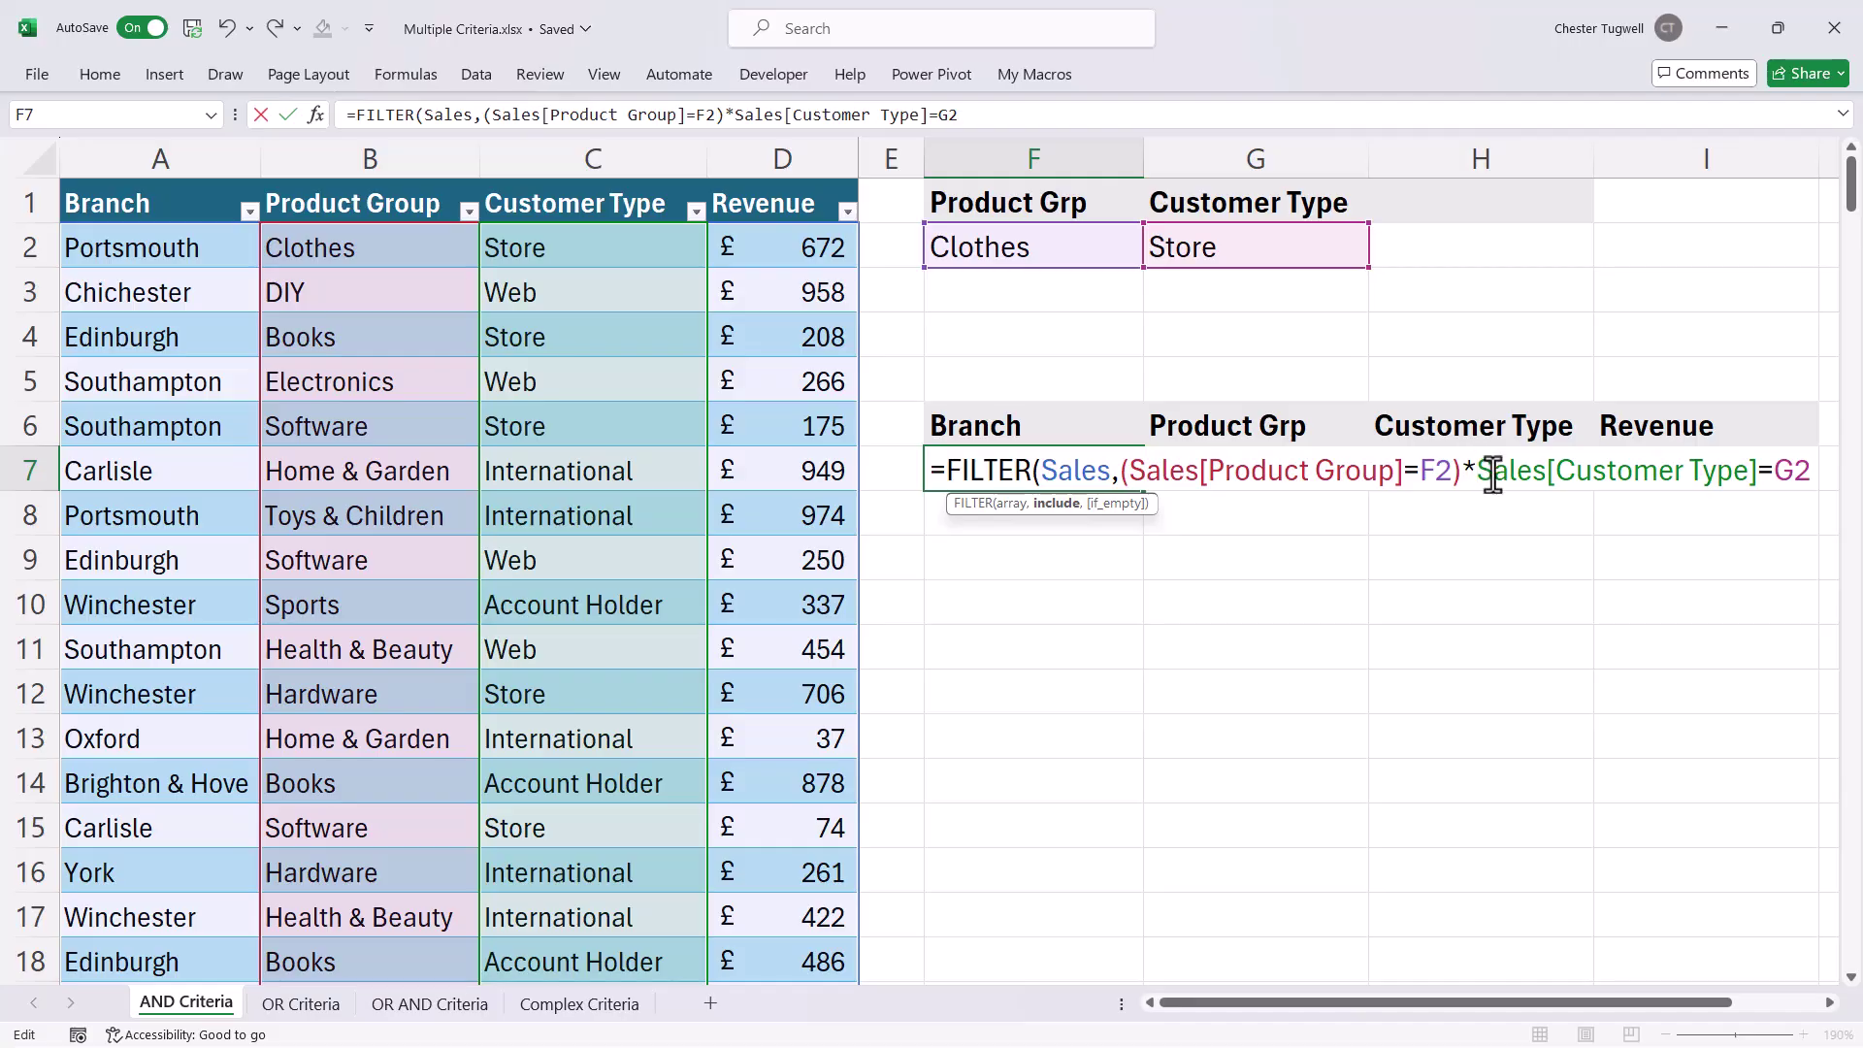
left_click(1493, 476)
type("(")
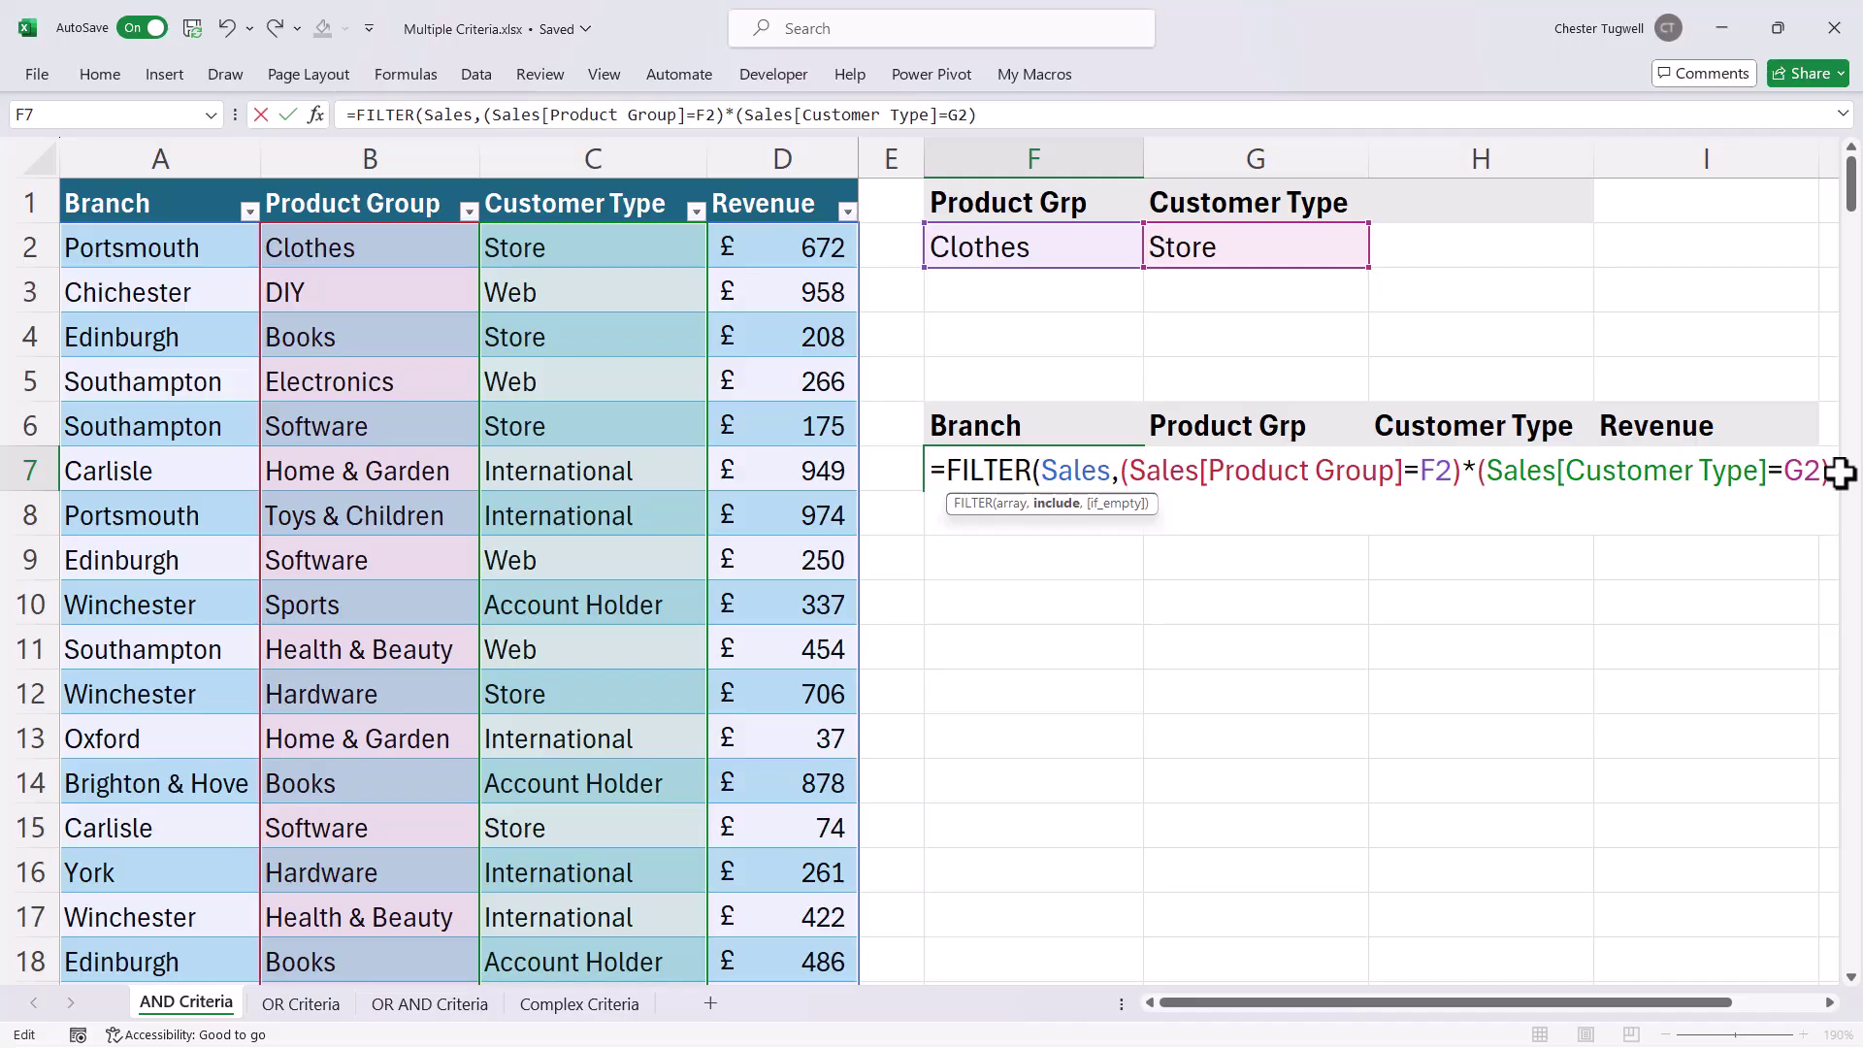
type(")")
key("Return")
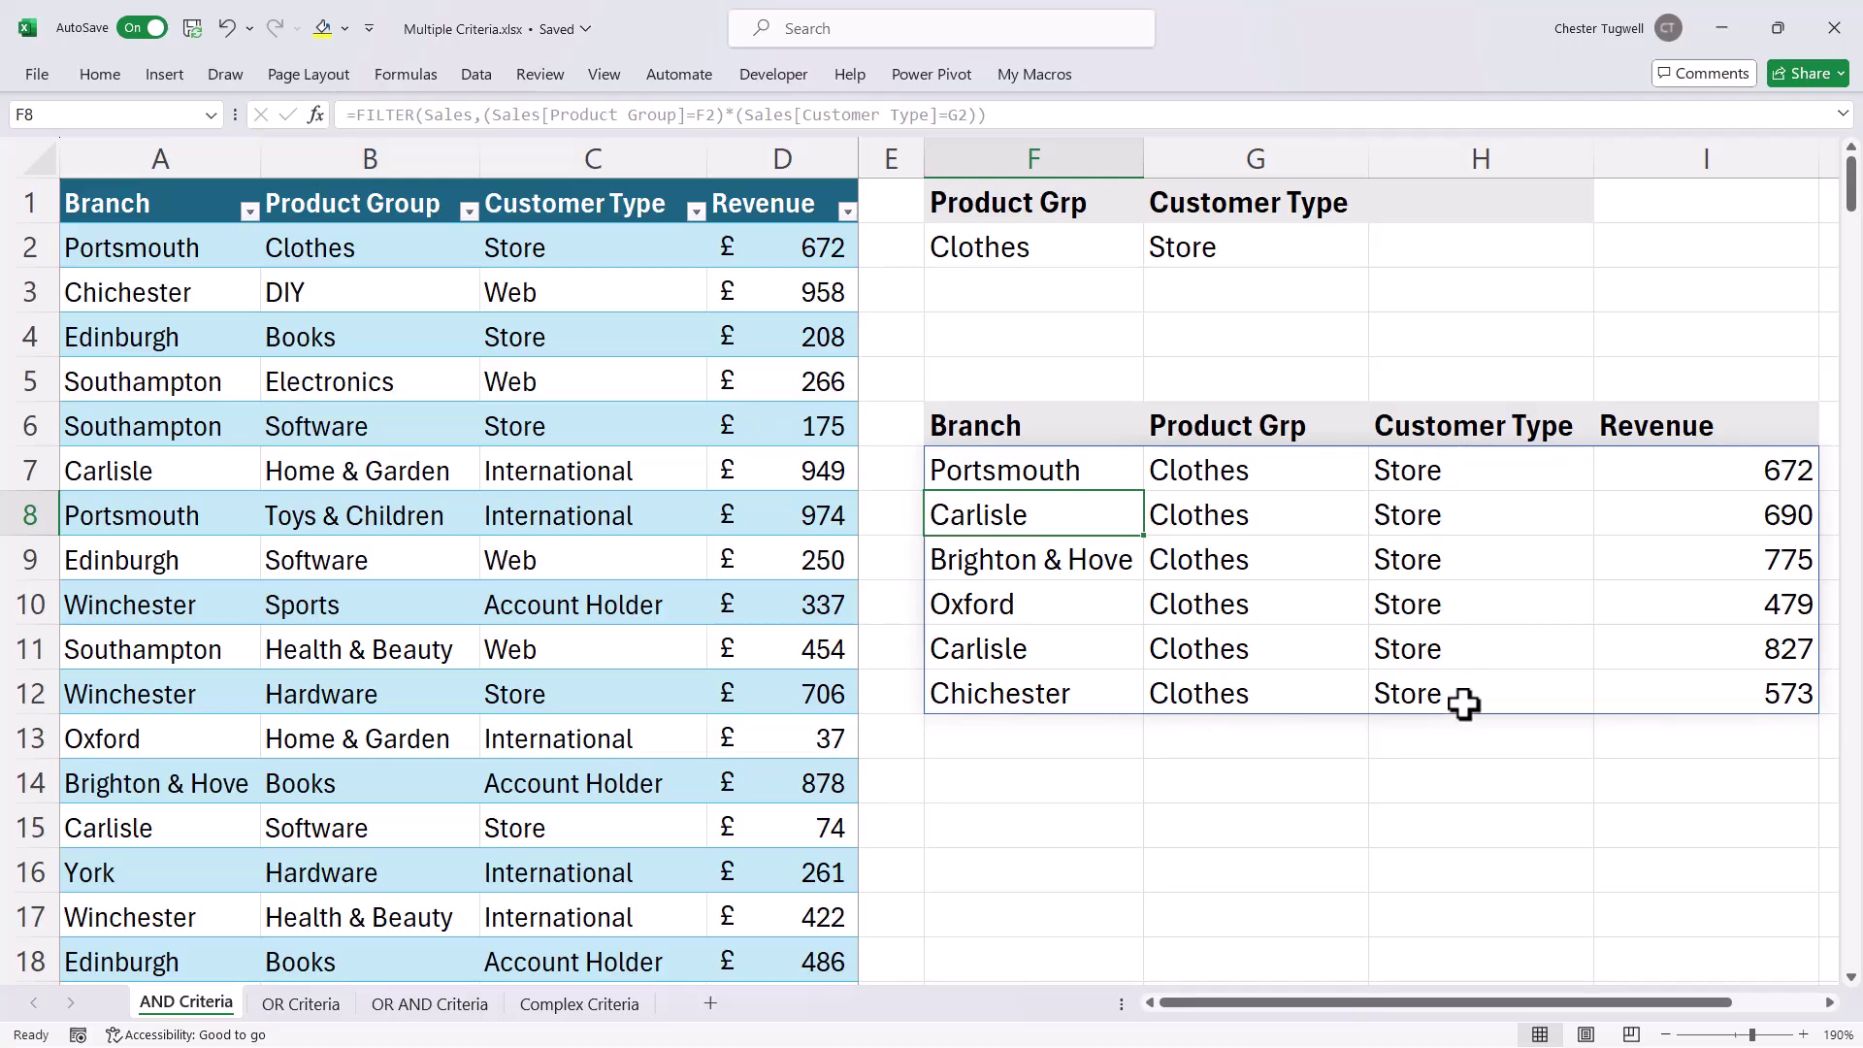
Step: On the OR Criteria sheet, start a FILTER formula in F7 on the Sales2 table, with the condition Sales2[Product Group]=F2
left_click(291, 1004)
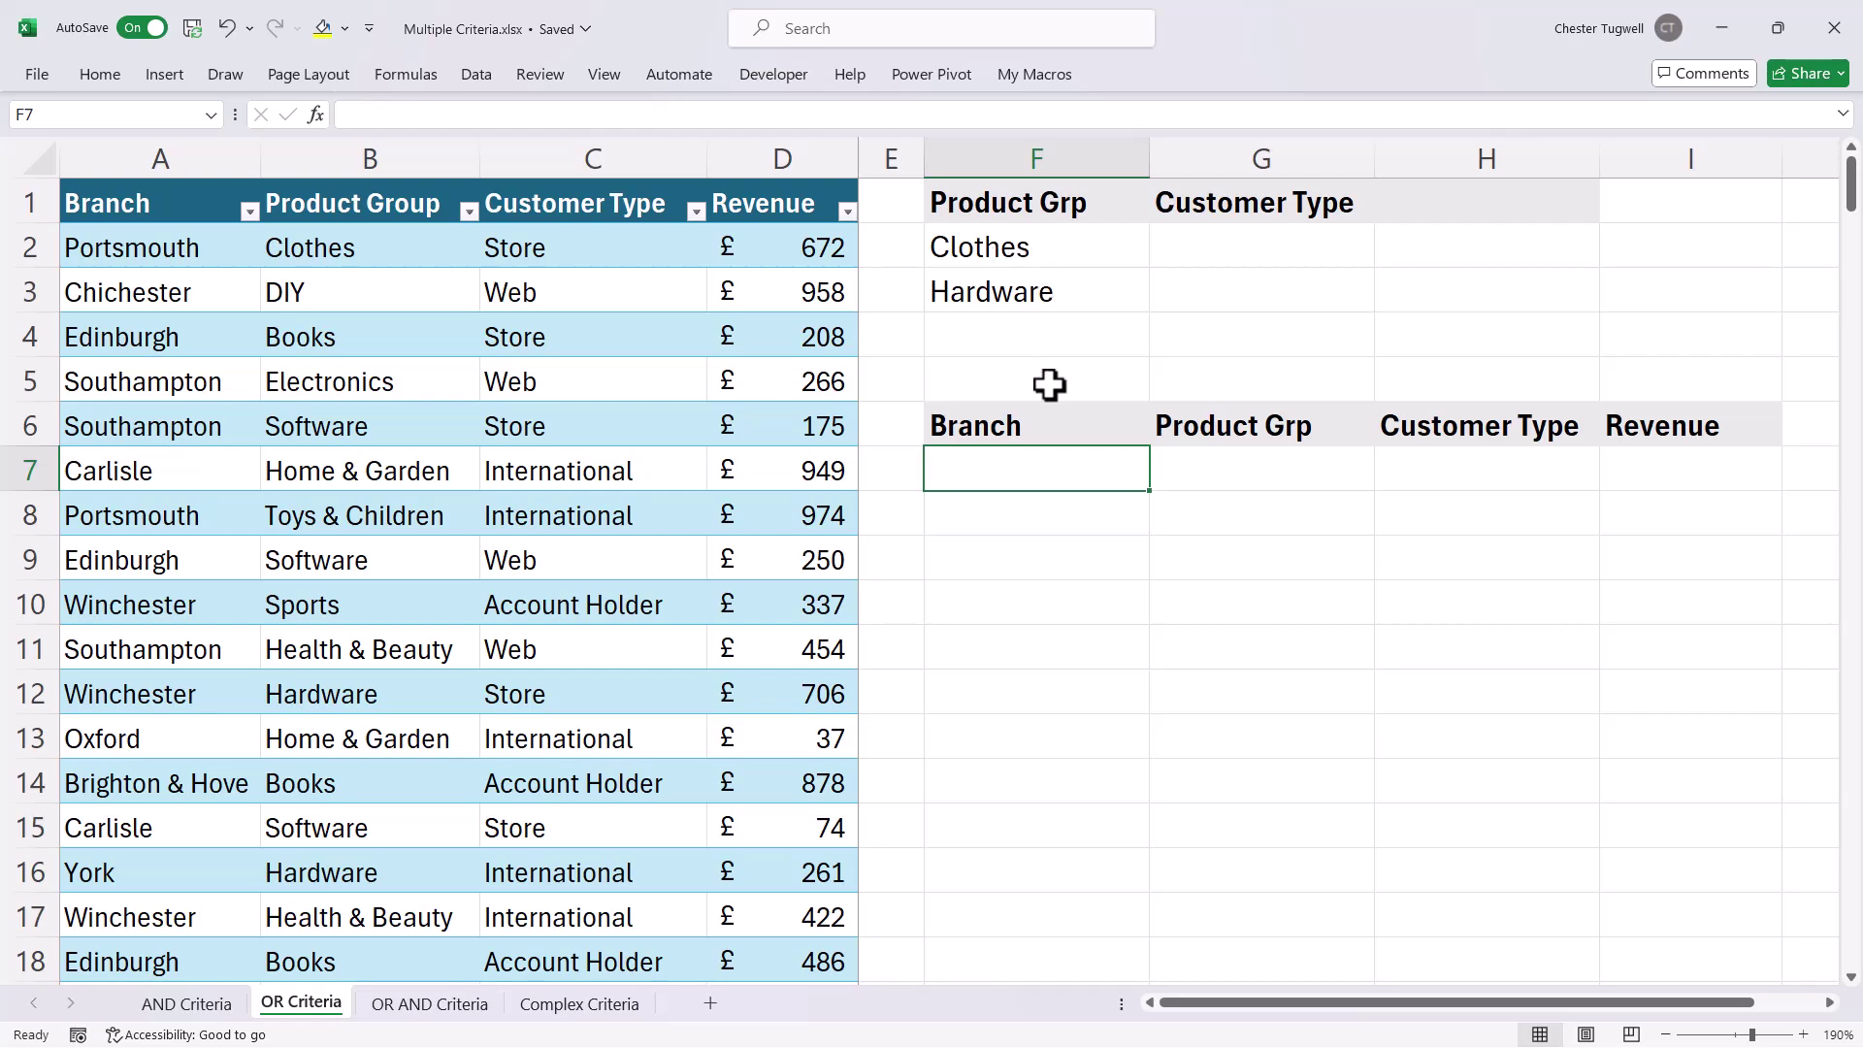
type("=F")
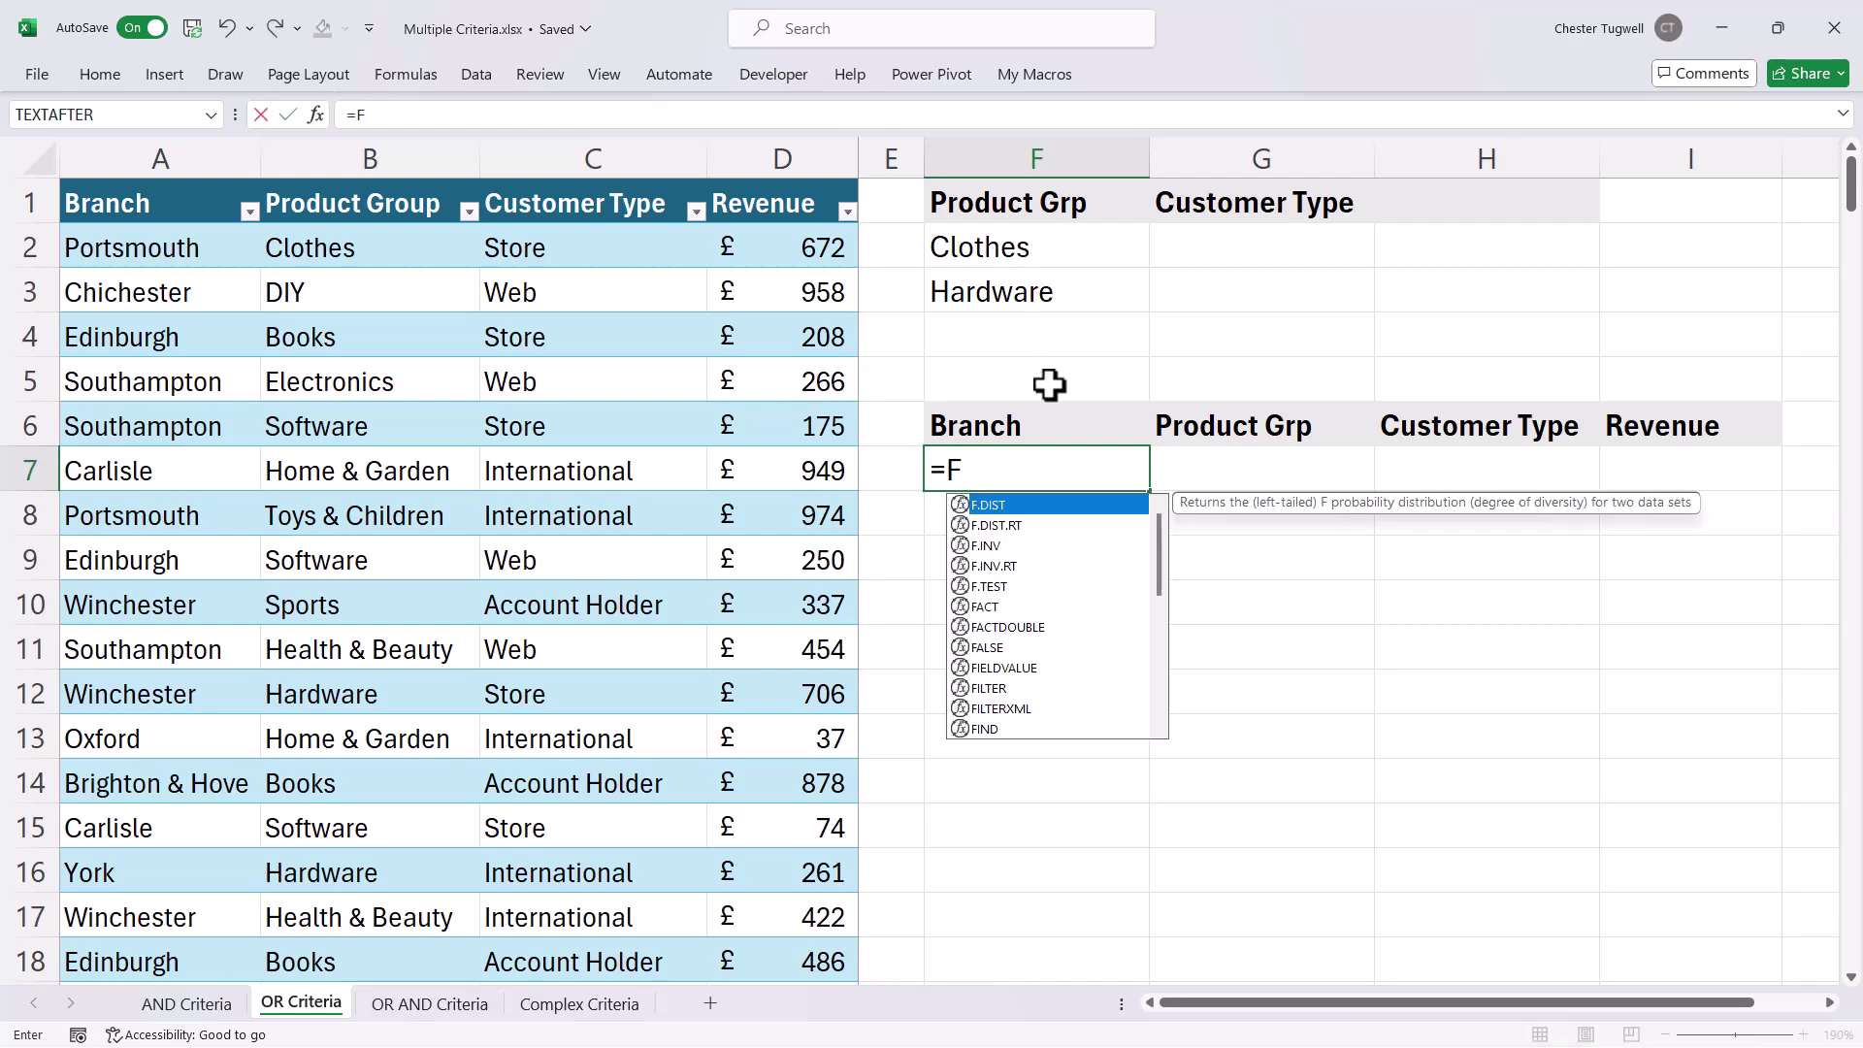
type("ILTER(")
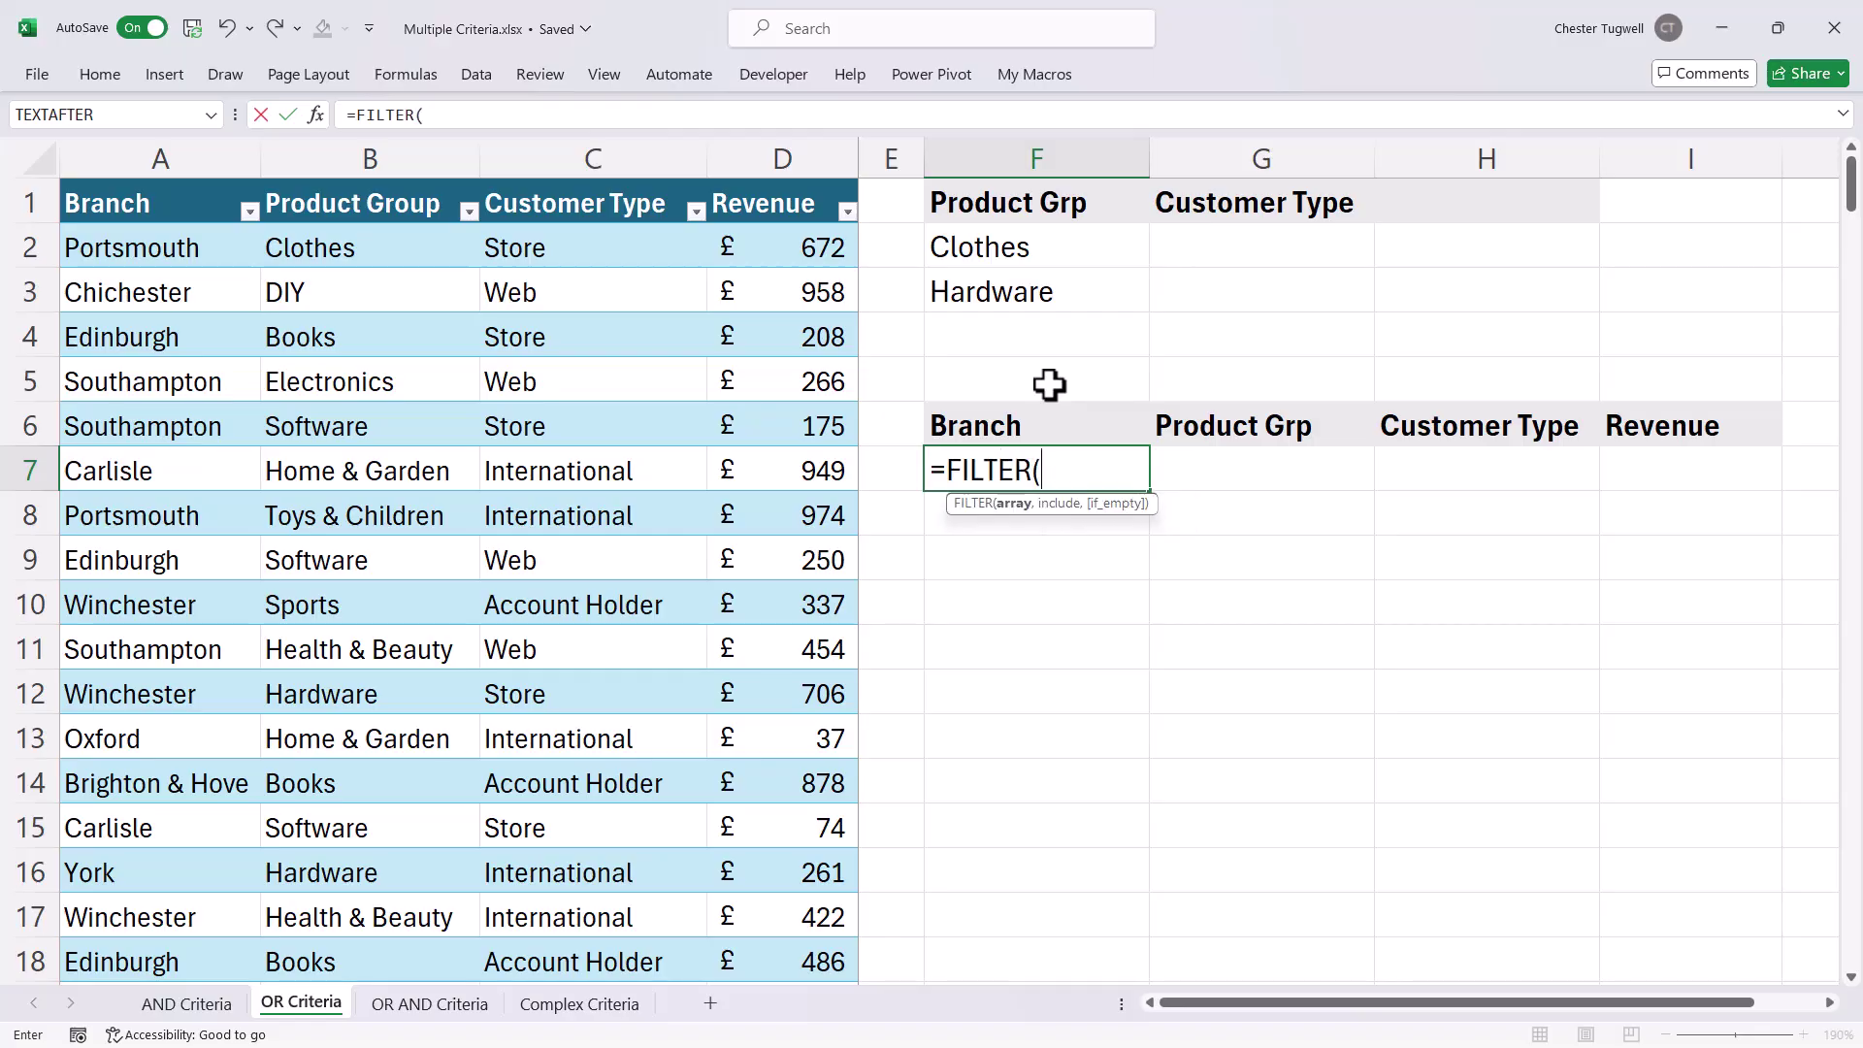
left_click(74, 184)
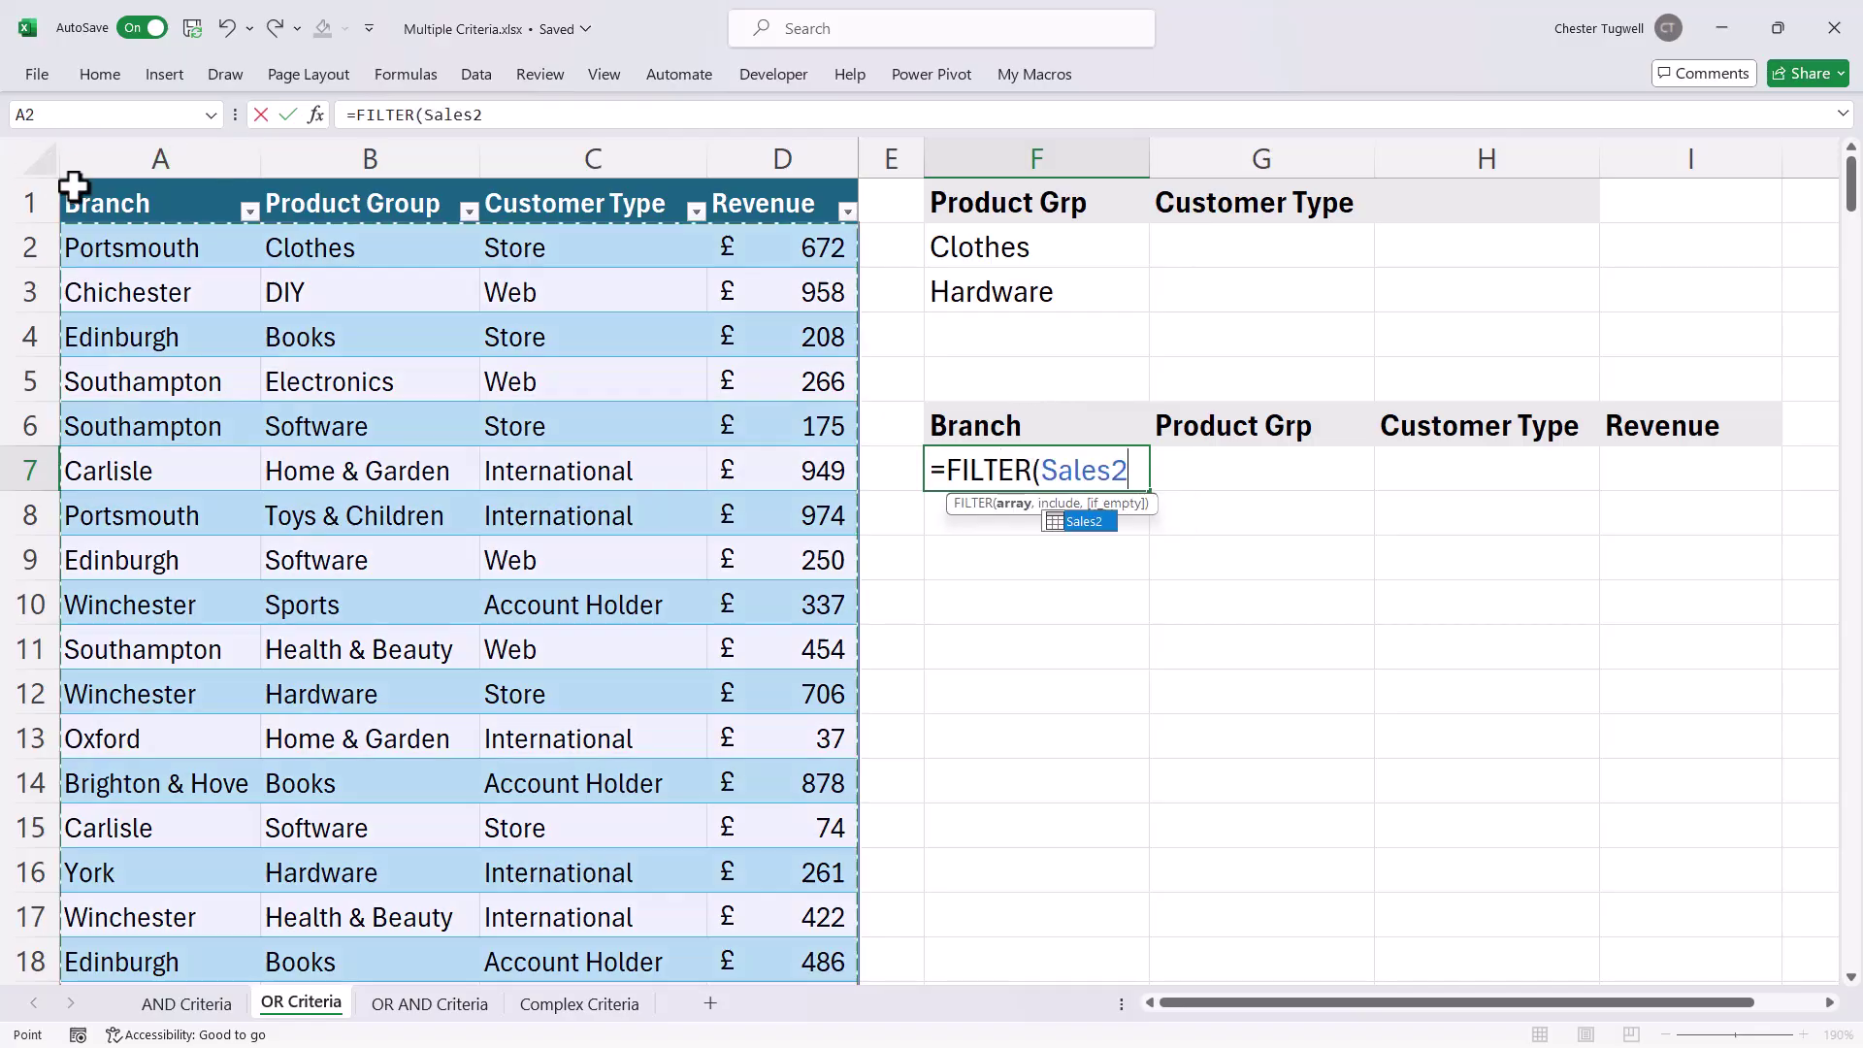
type(",")
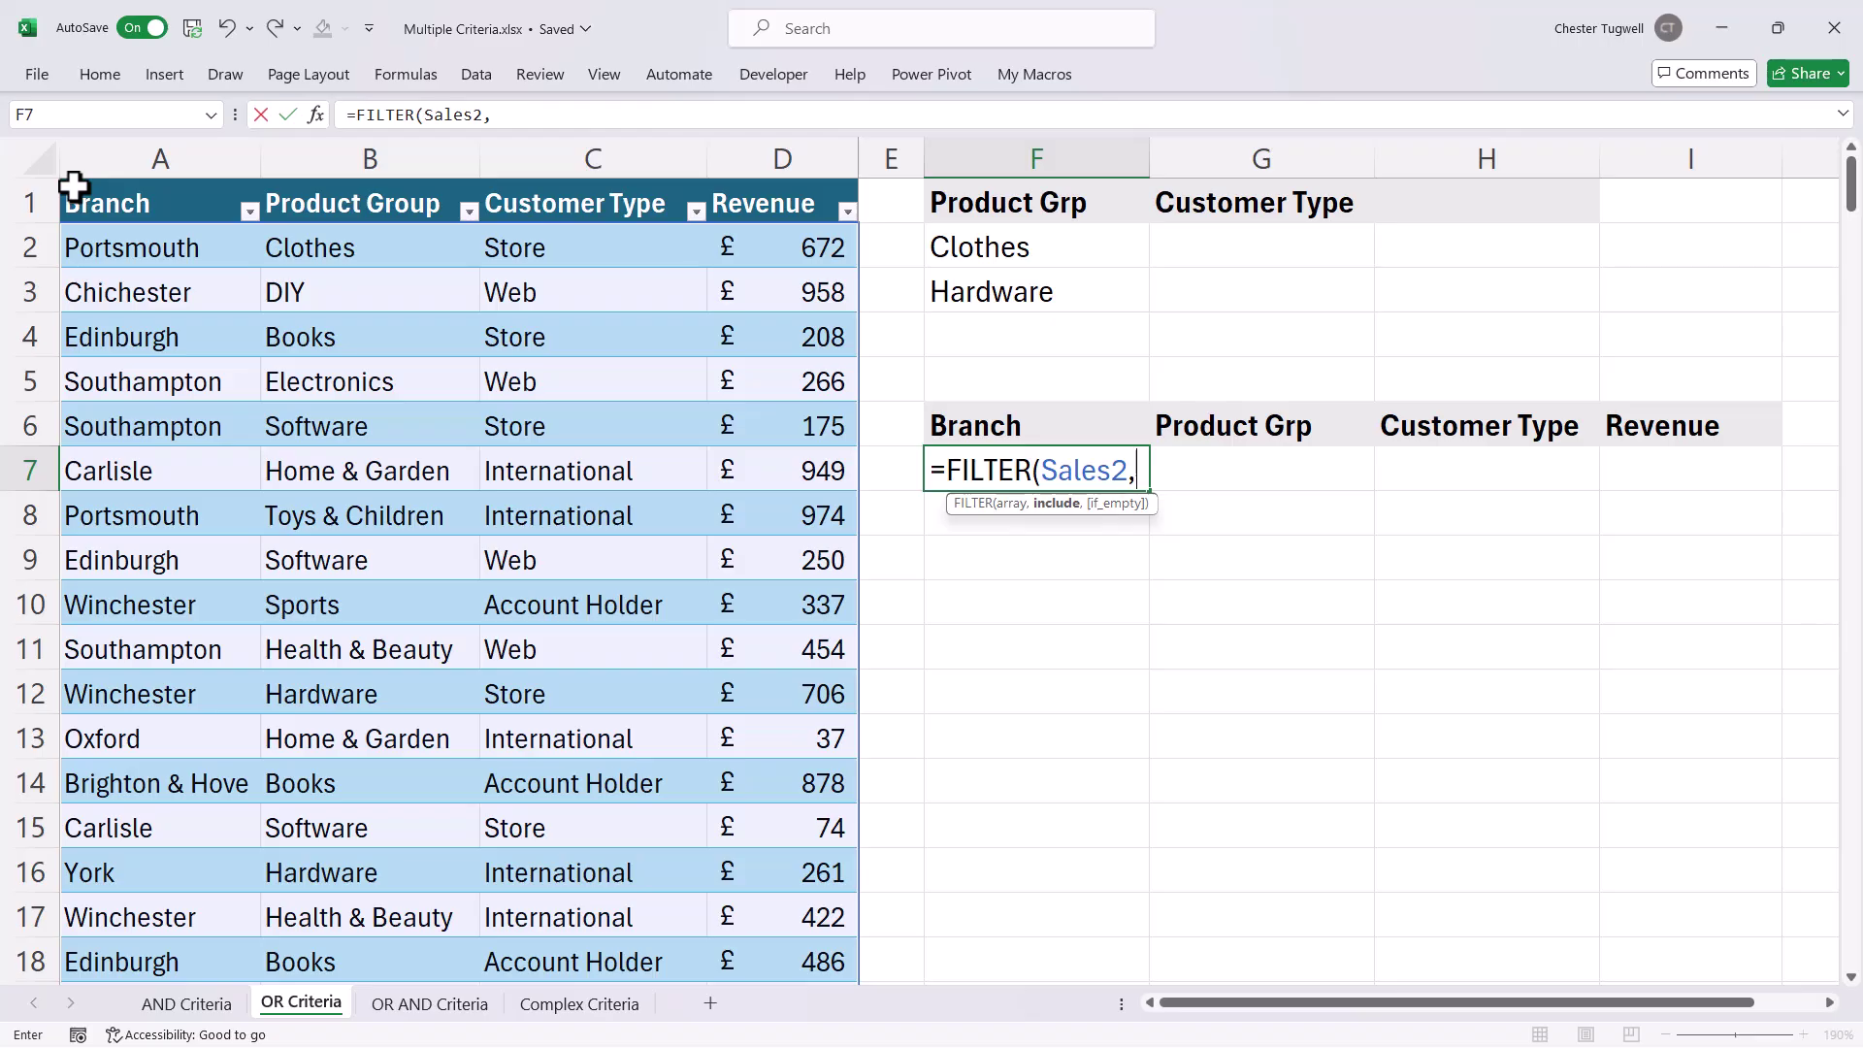
left_click(320, 174)
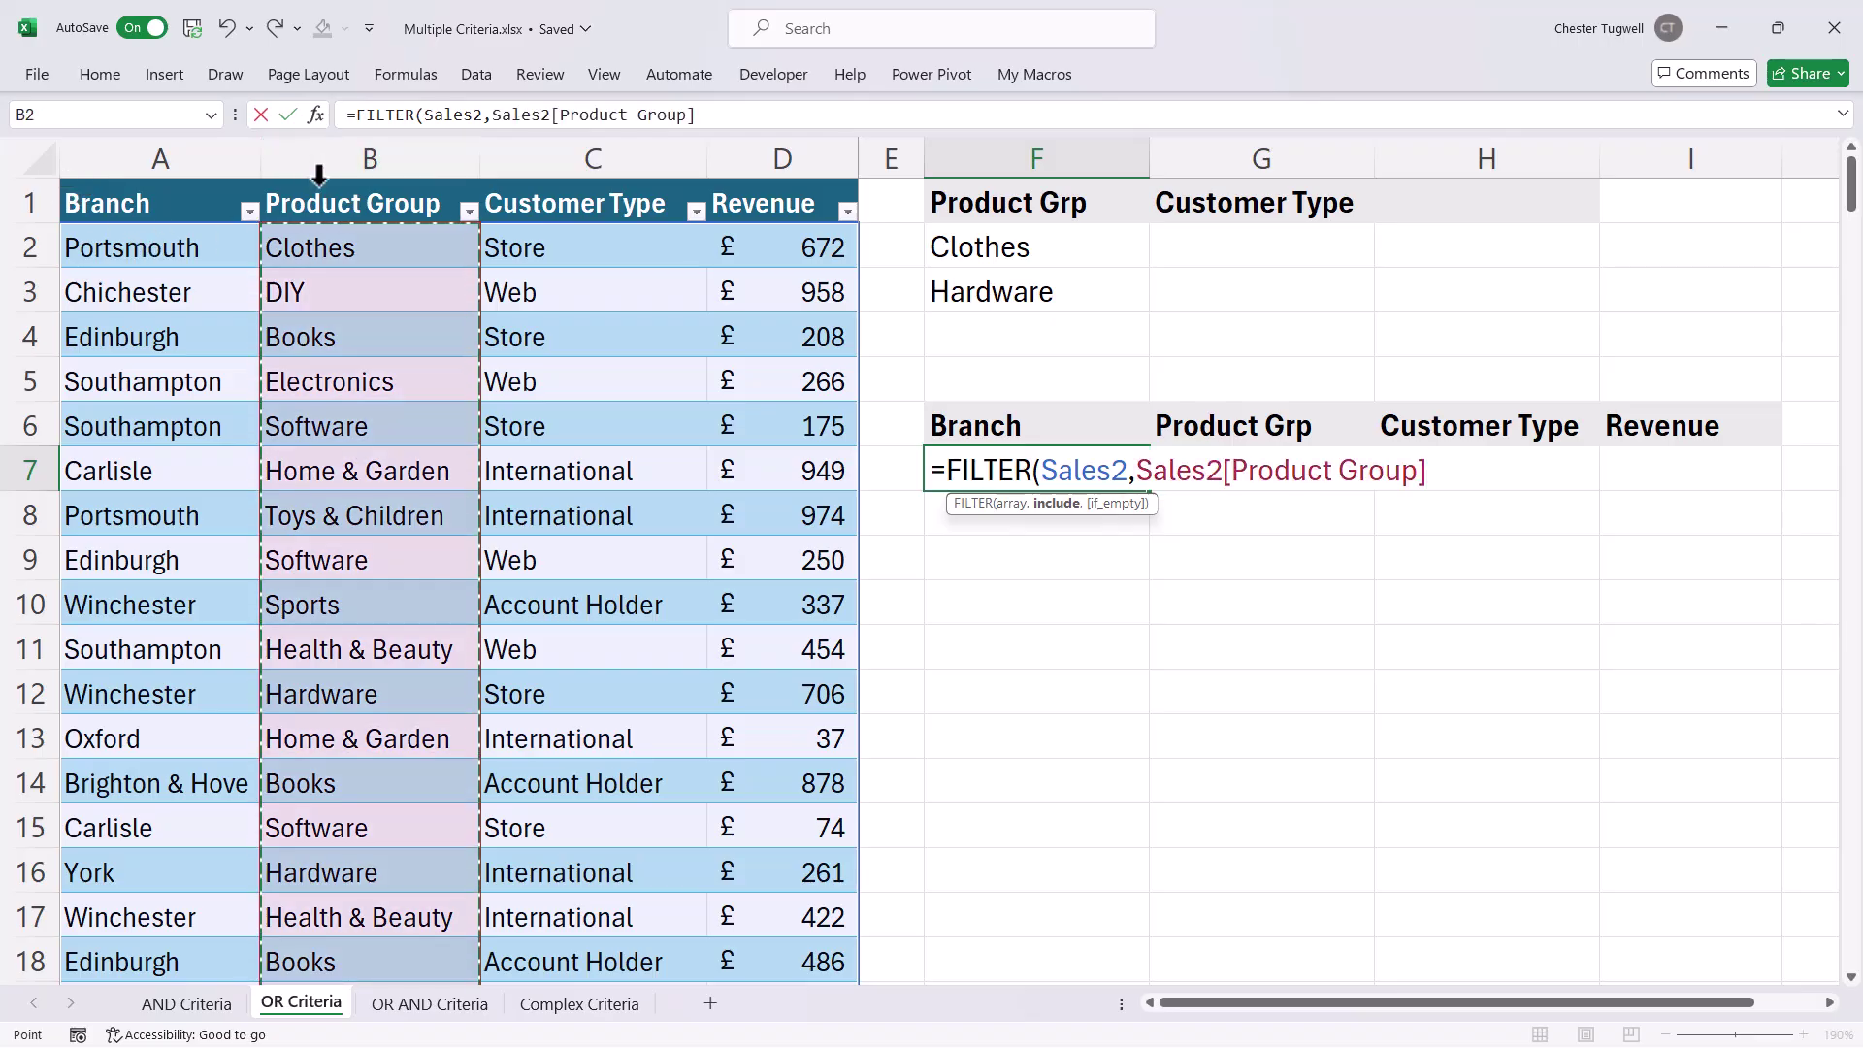
type("=")
left_click(1031, 233)
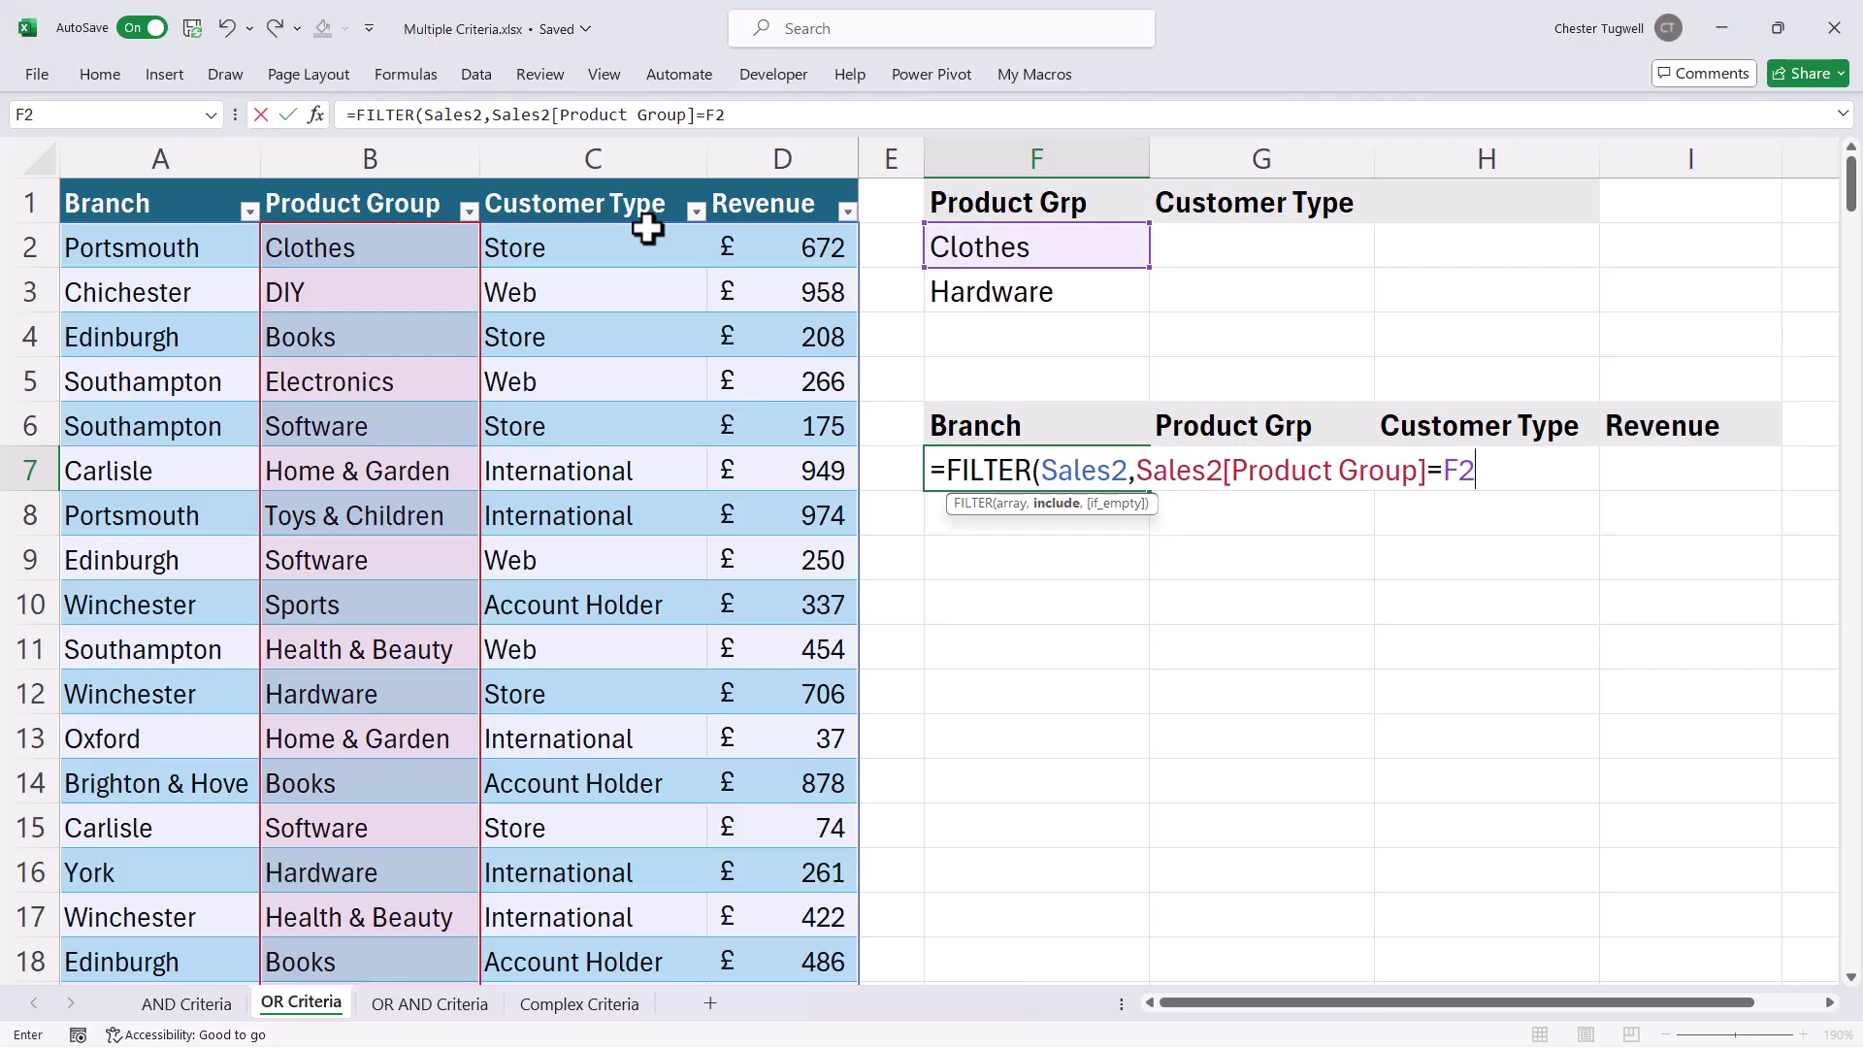
Step: Add an OR condition to the Sales2 FILTER formula with a plus operator and Sales2[Product Group]=F3
type("+")
left_click(318, 175)
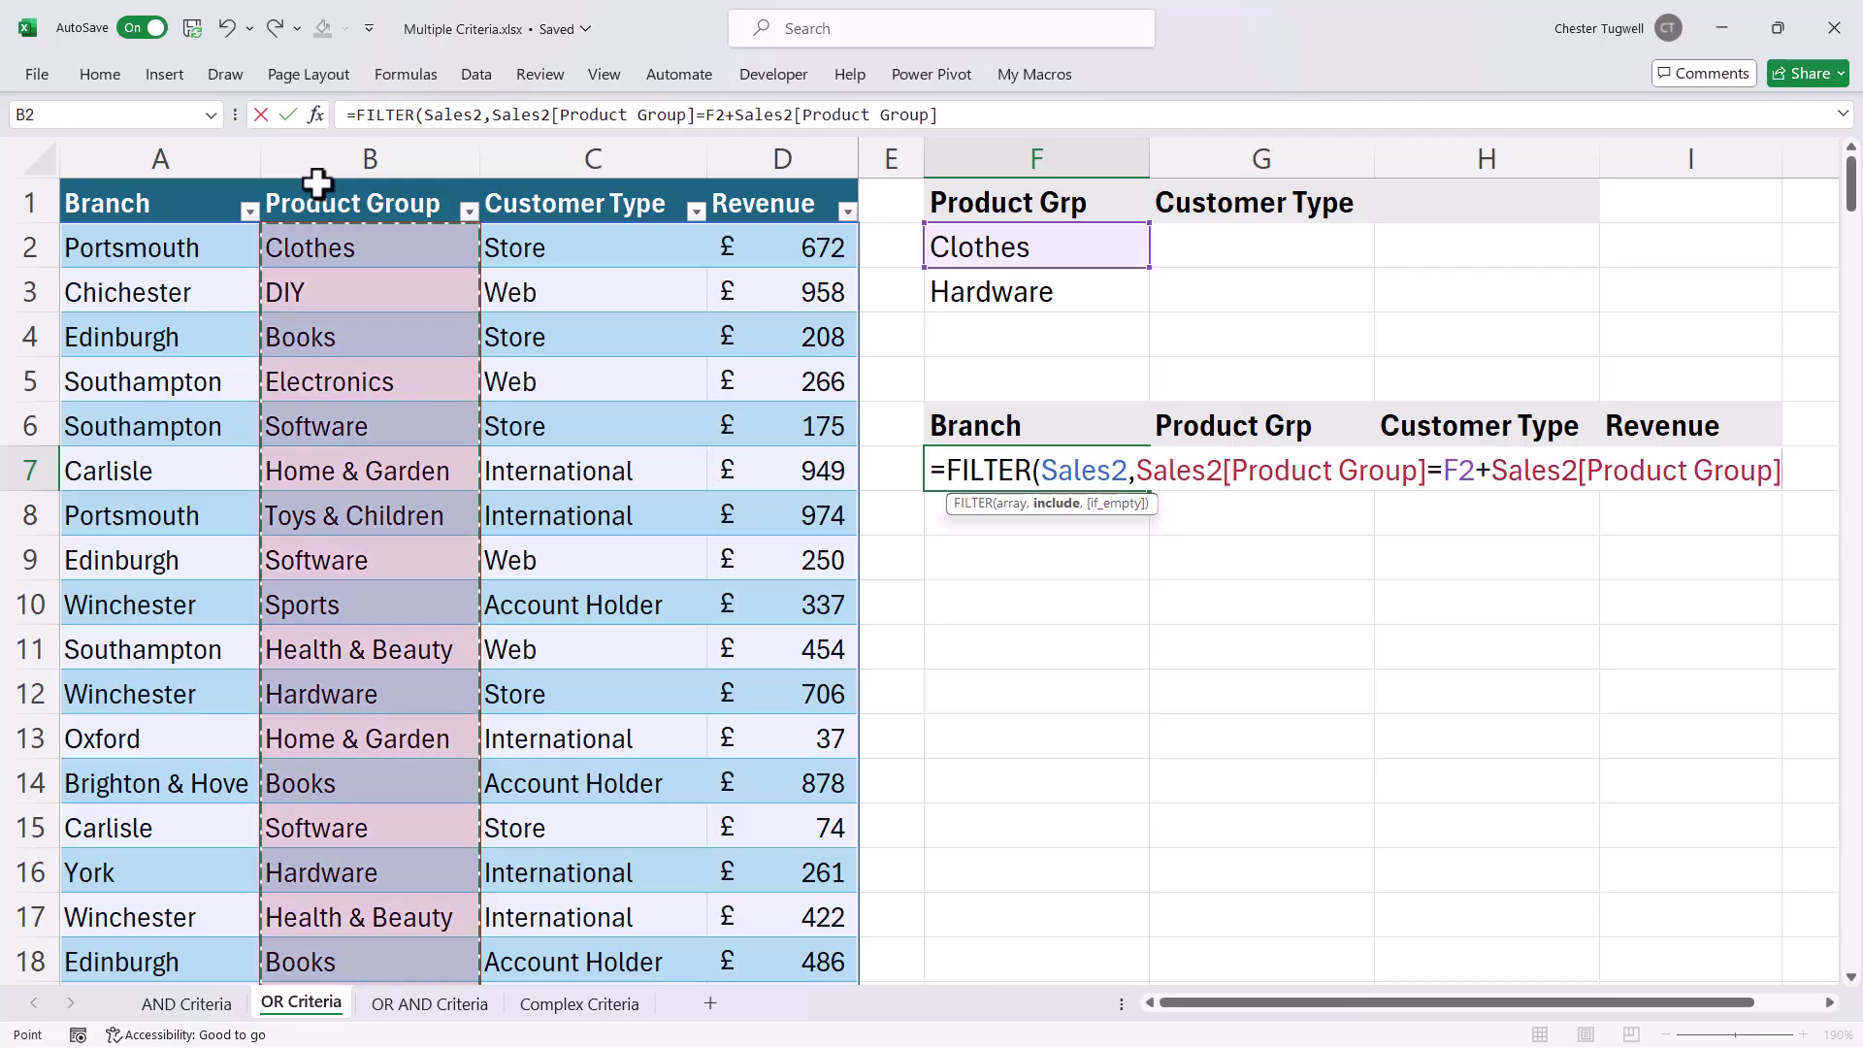
type("=")
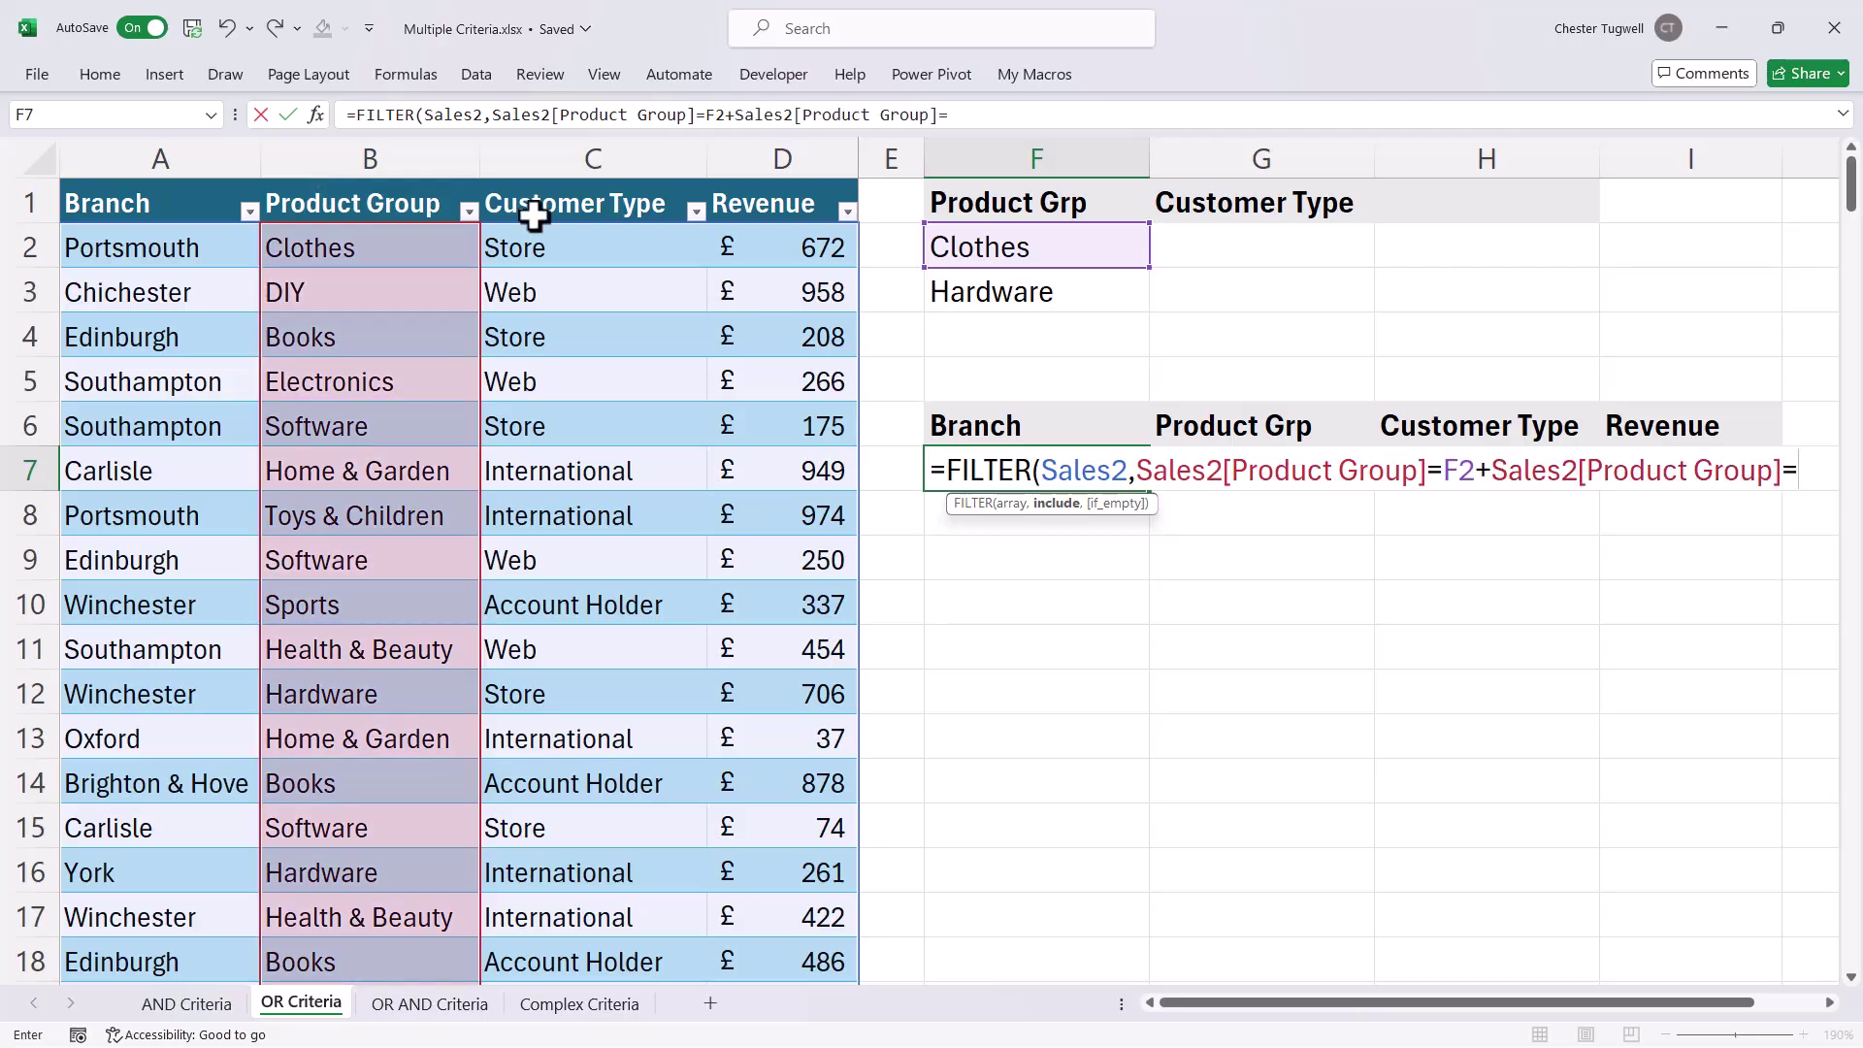
left_click(999, 299)
Step: Enclose each condition in parentheses and enter the formula =FILTER(Sales2,(Sales2[Product Group]=F2)+(Sales2[Product Group]=F3))
left_click(1137, 471)
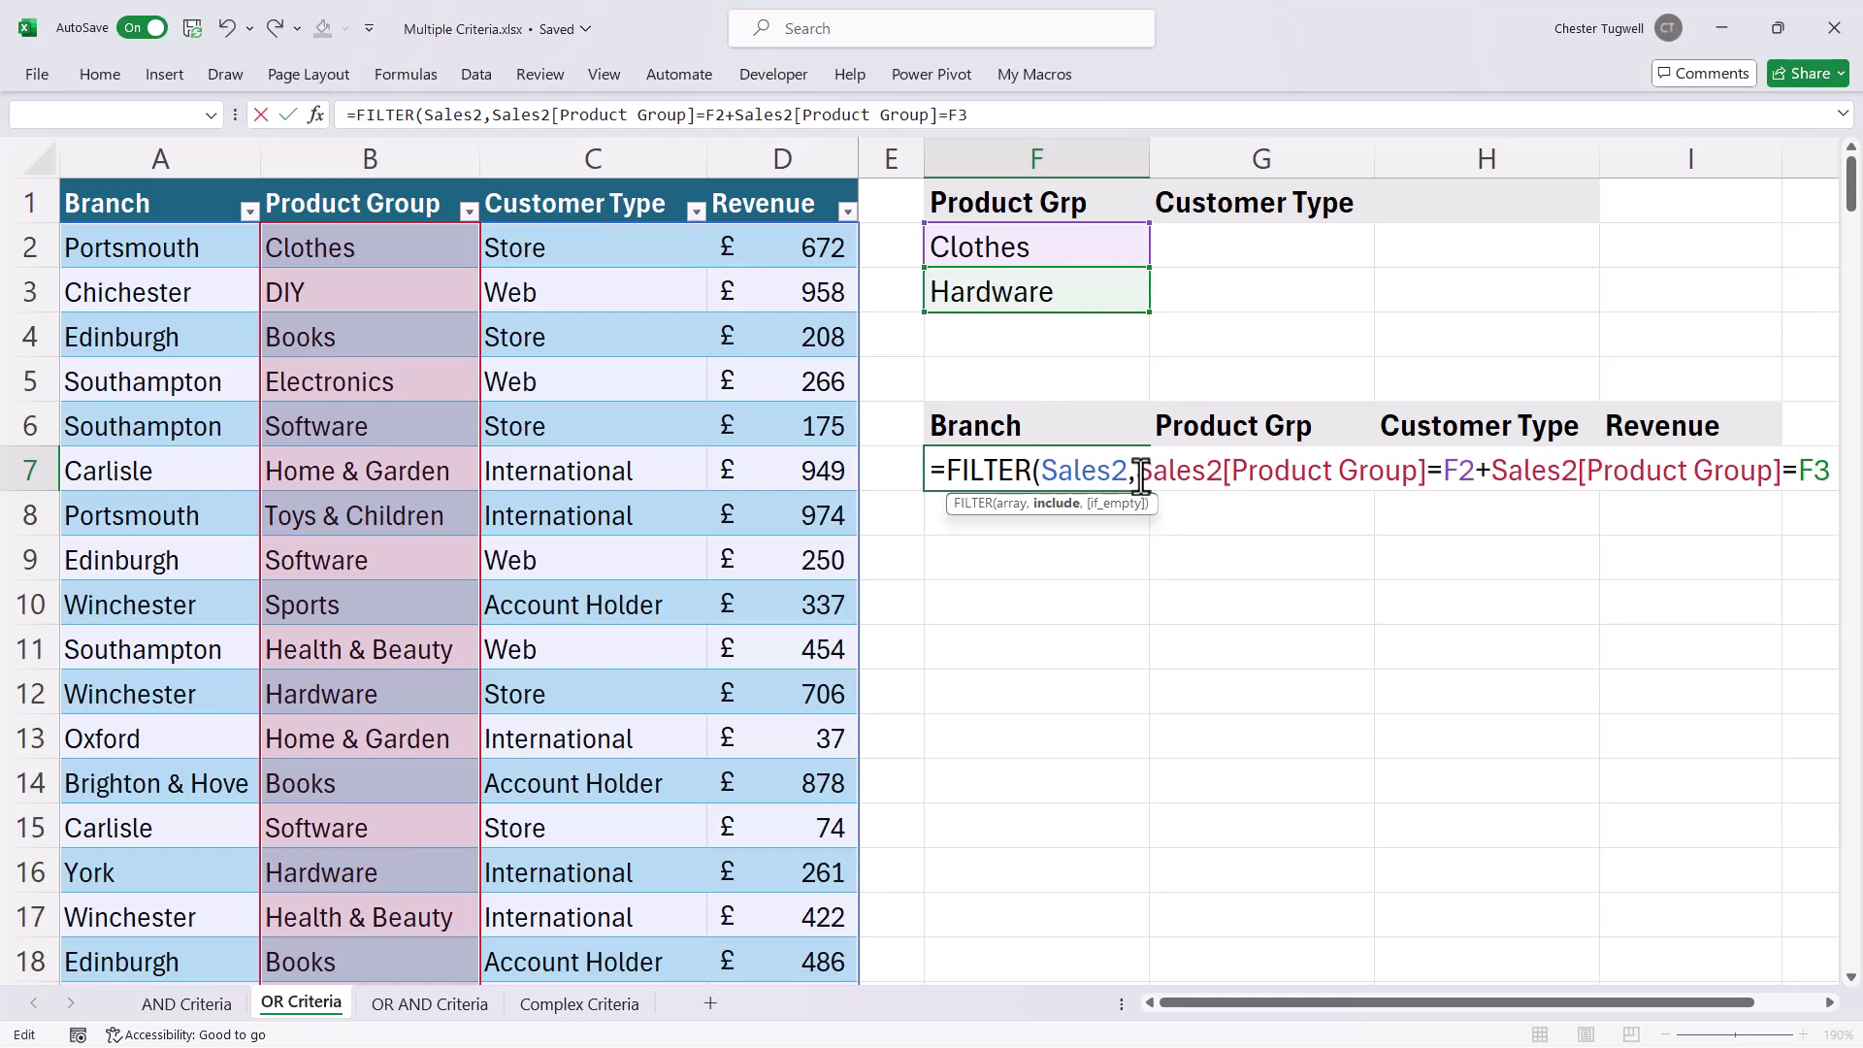
type("(")
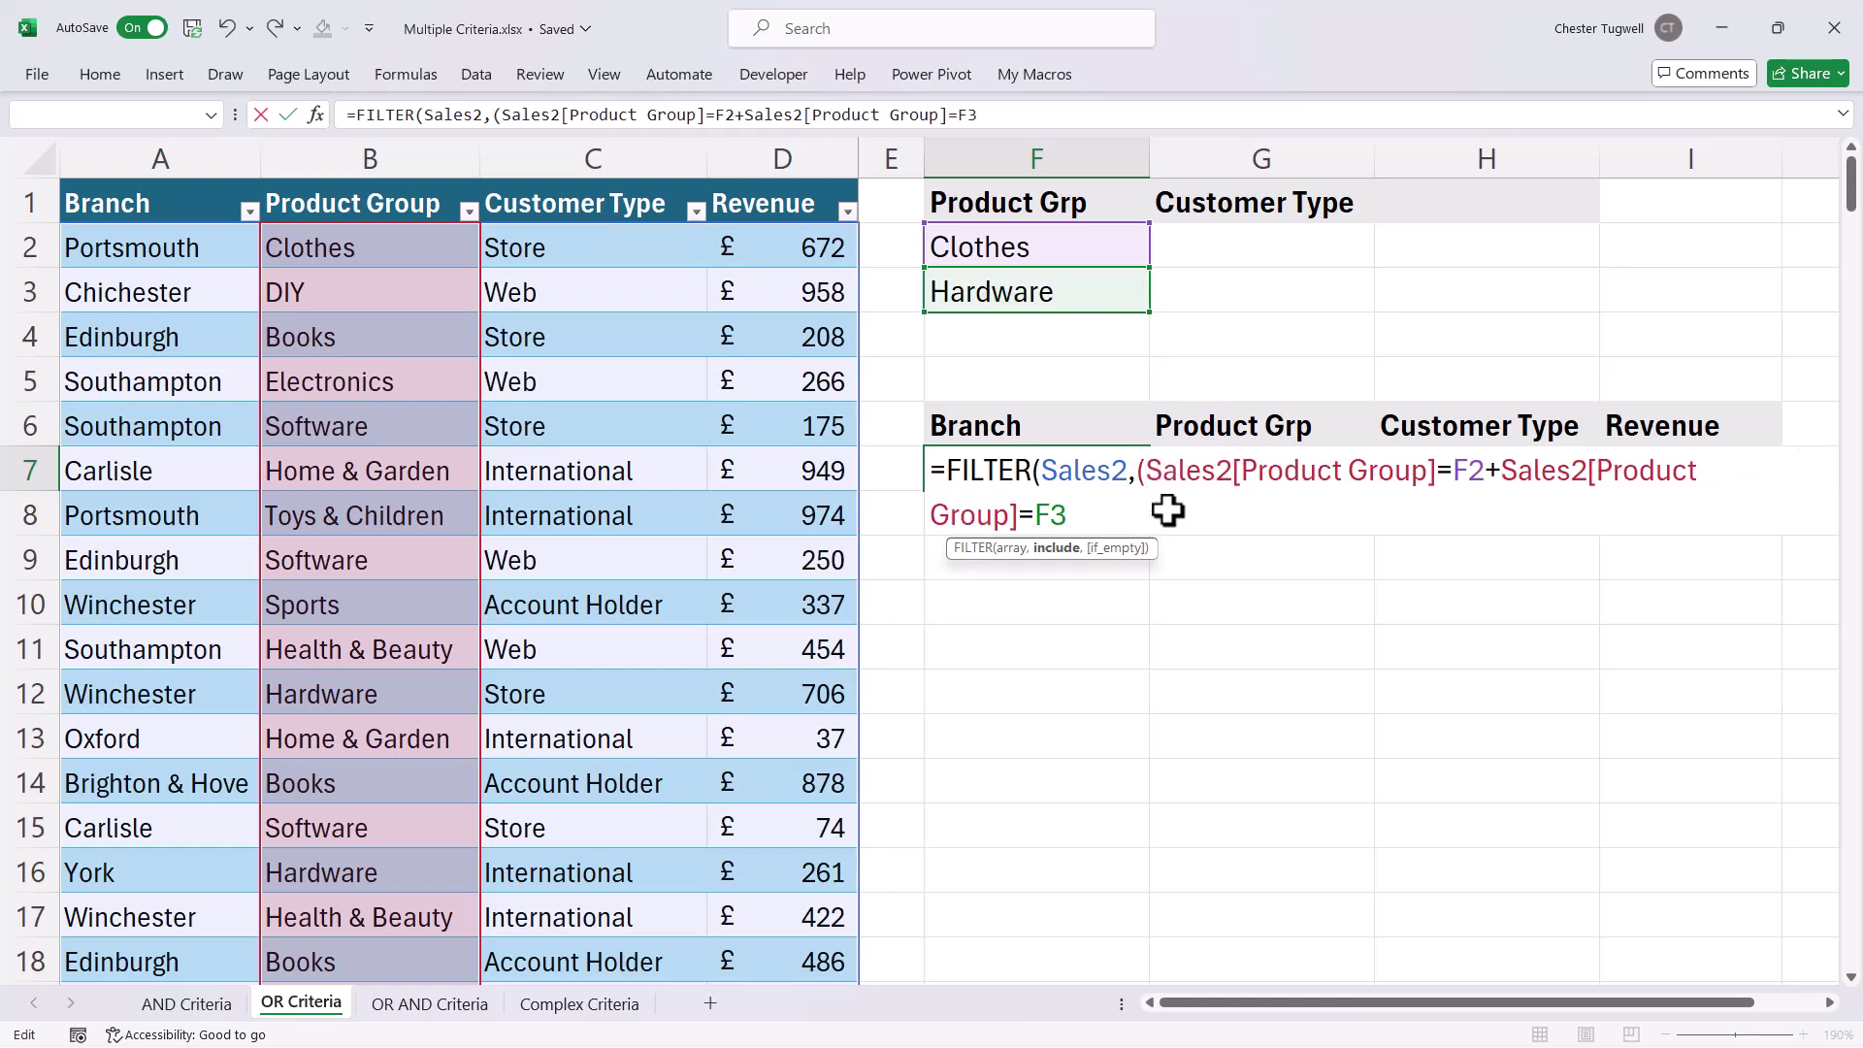
left_click(1486, 475)
type(")")
left_click(1508, 485)
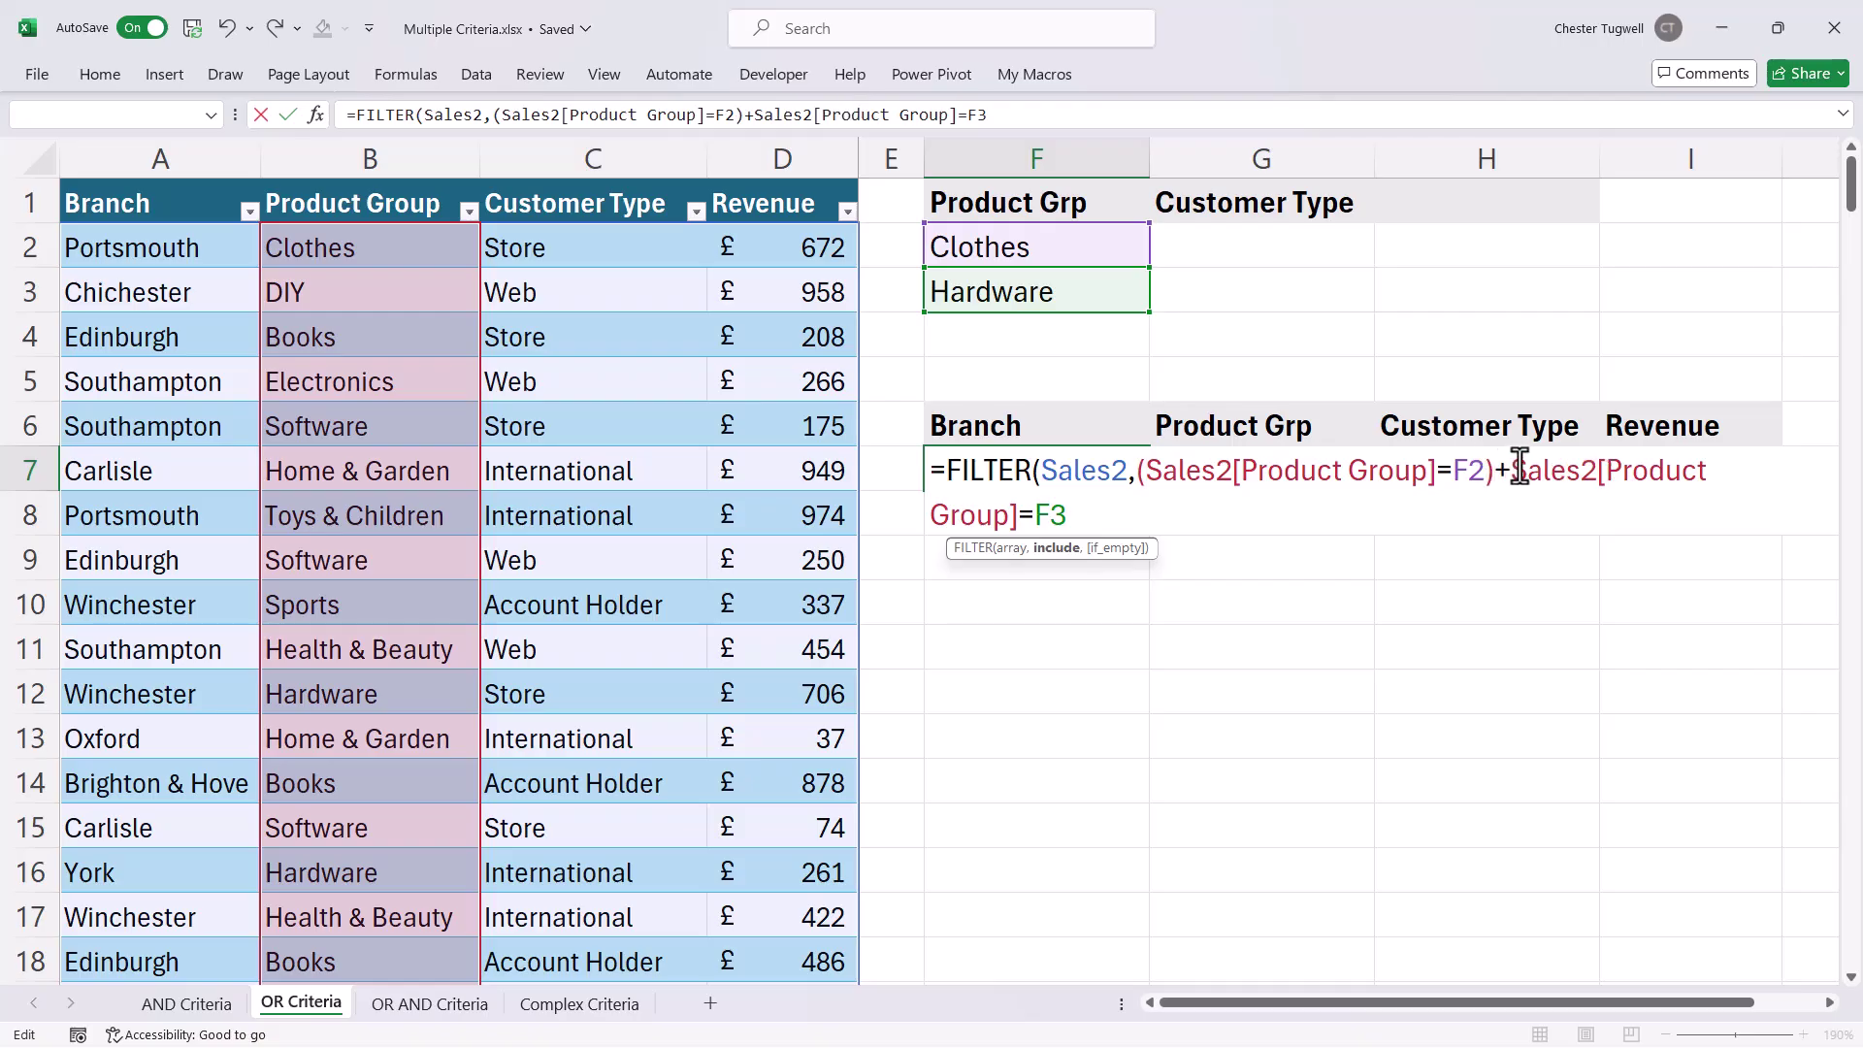
type("(")
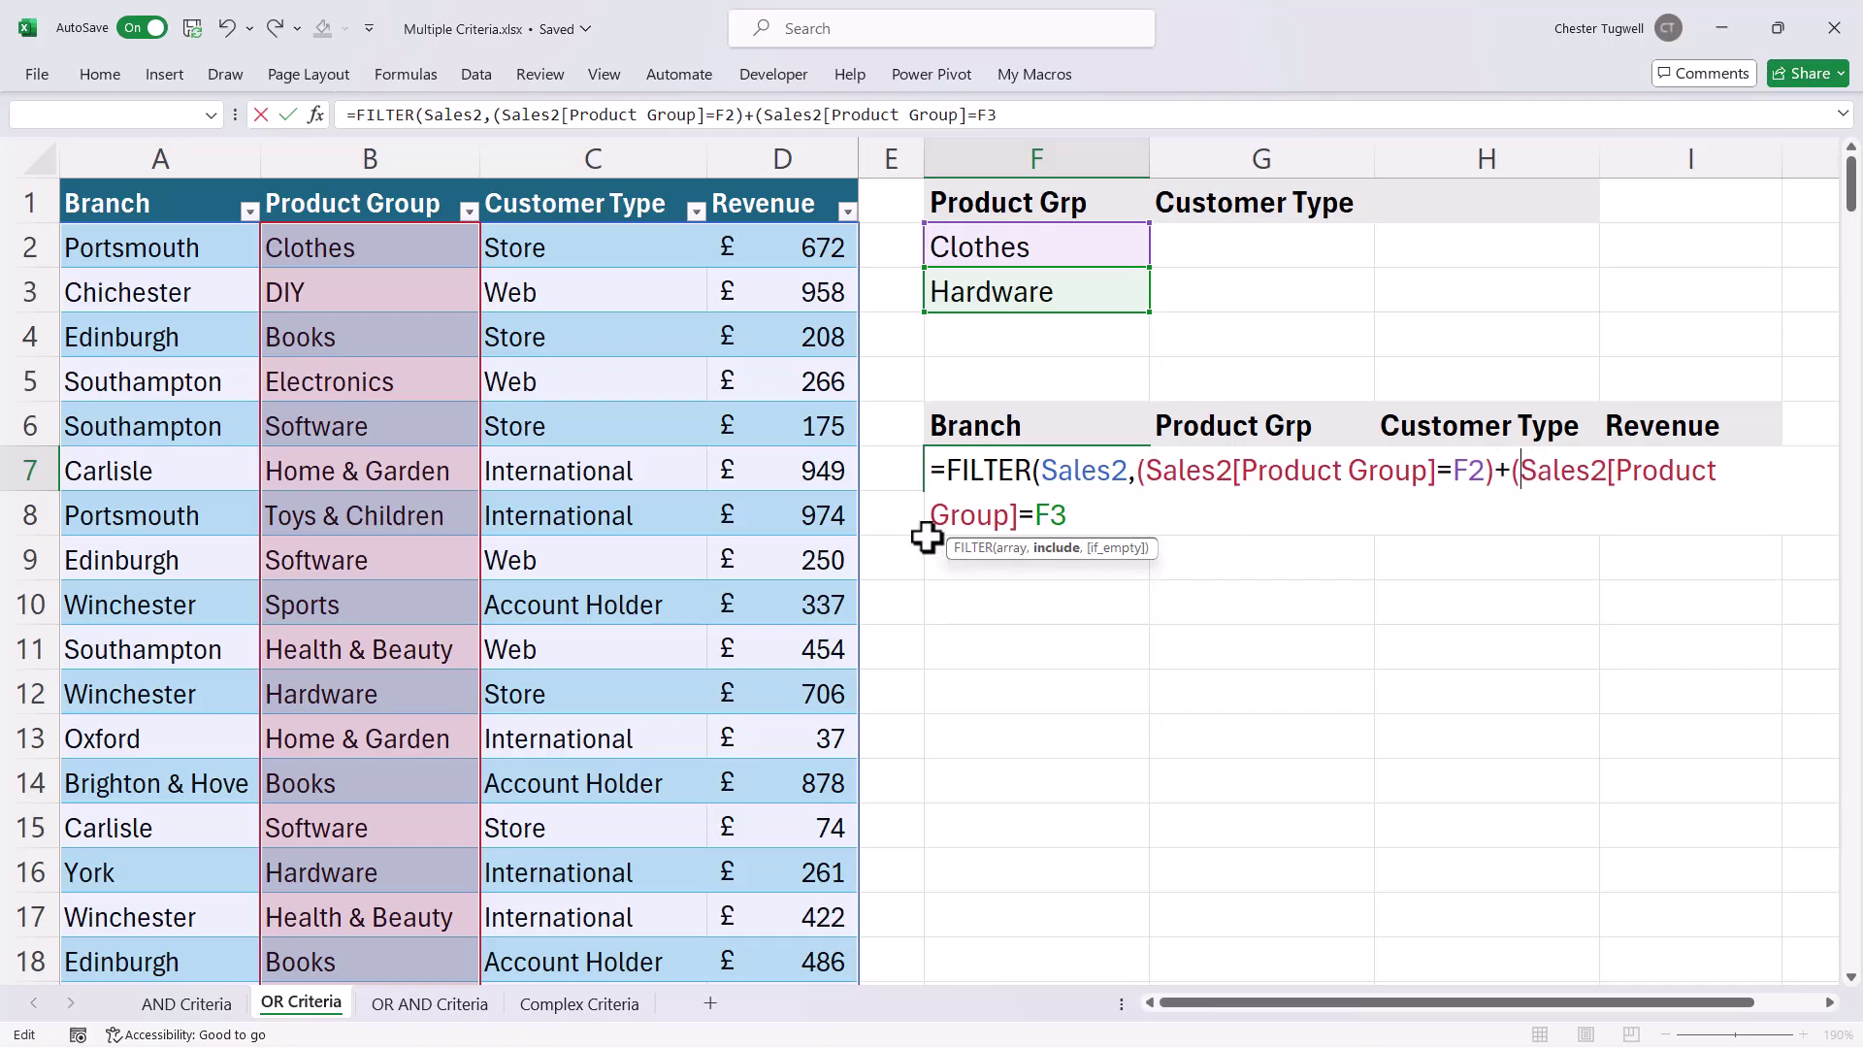
left_click(1087, 514)
type(")")
key("Return")
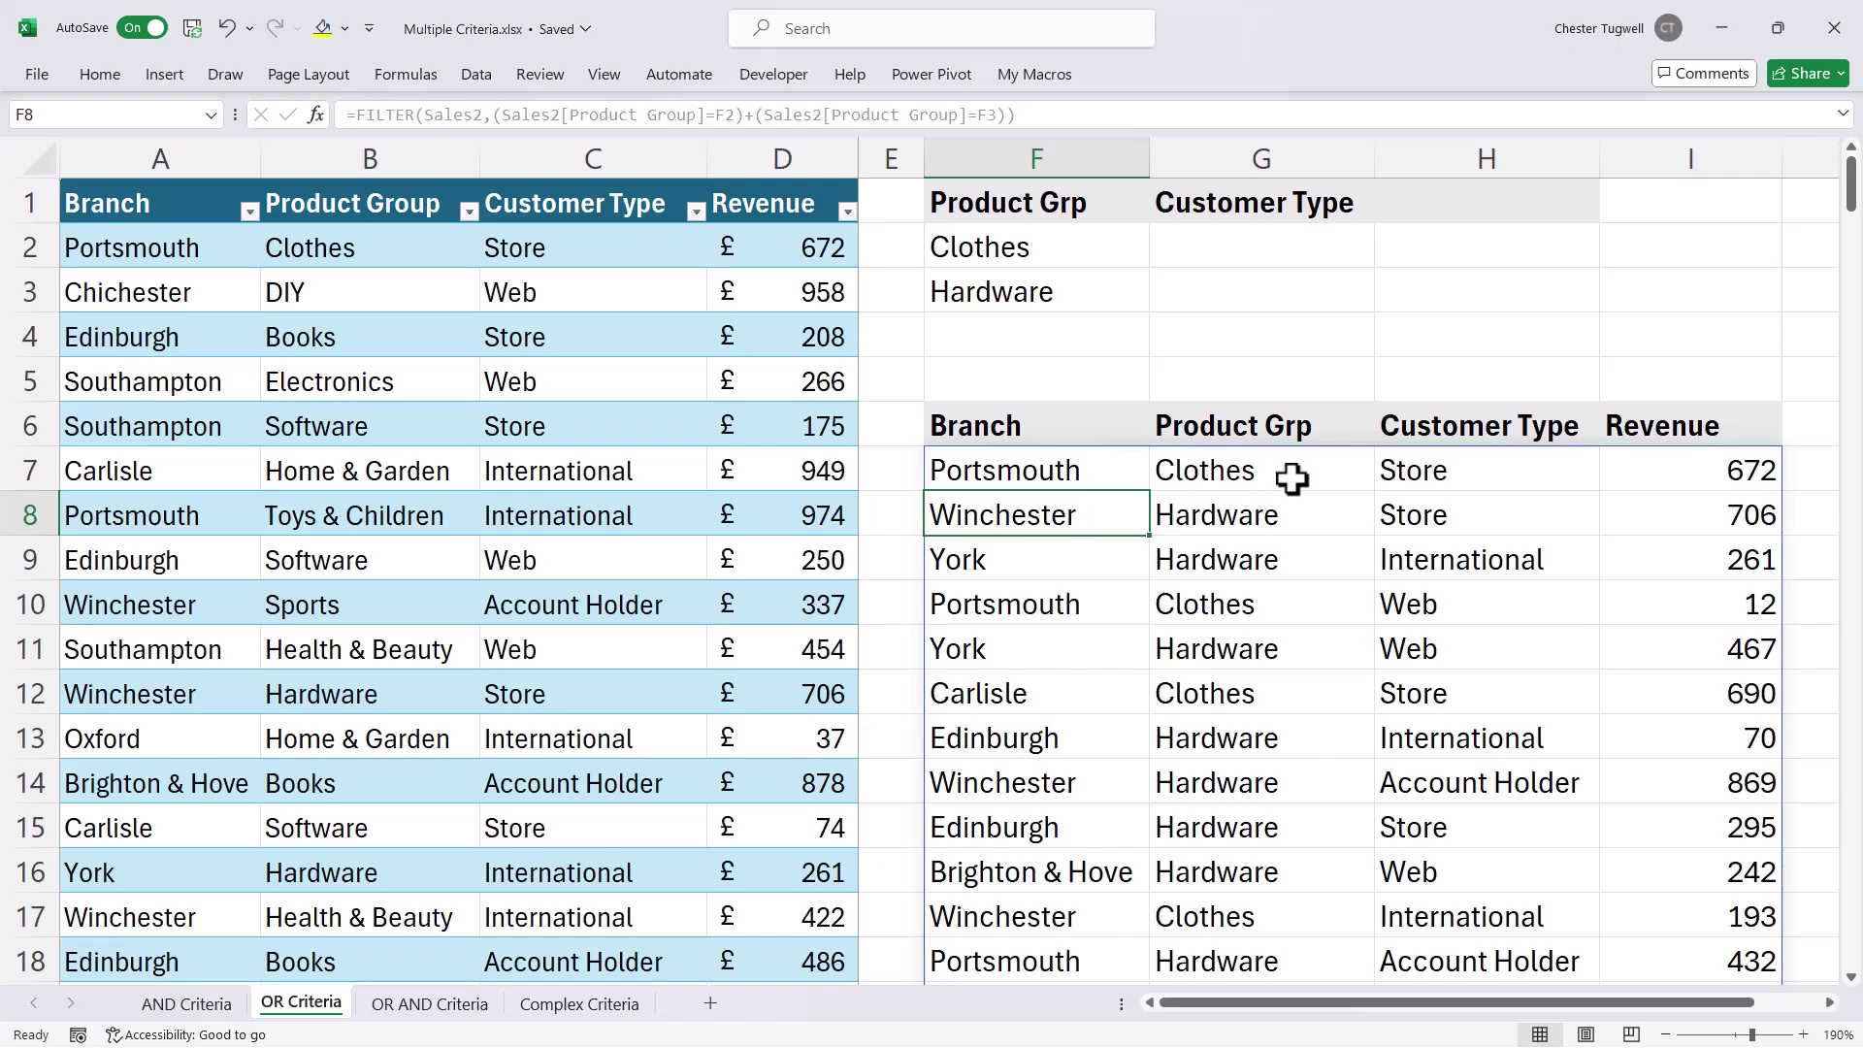
scroll(1228, 626, "down", 7)
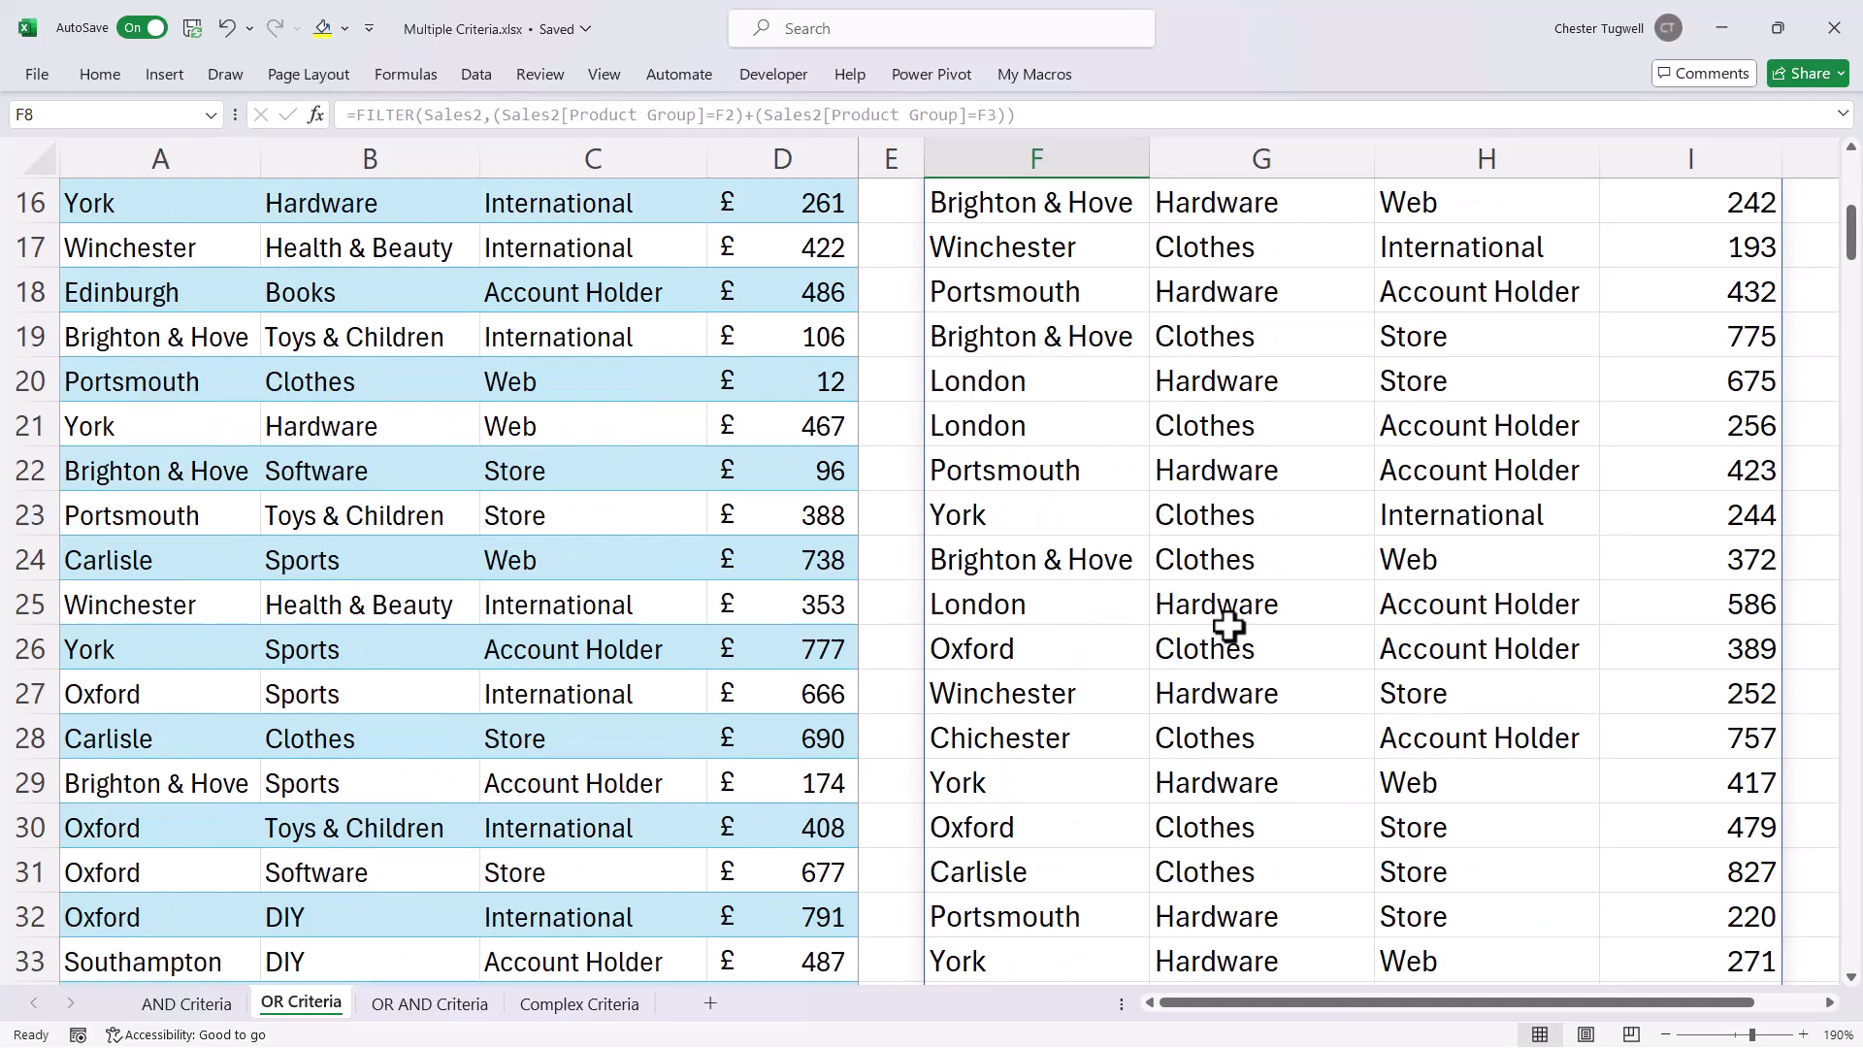
scroll(1228, 626, "up", 9)
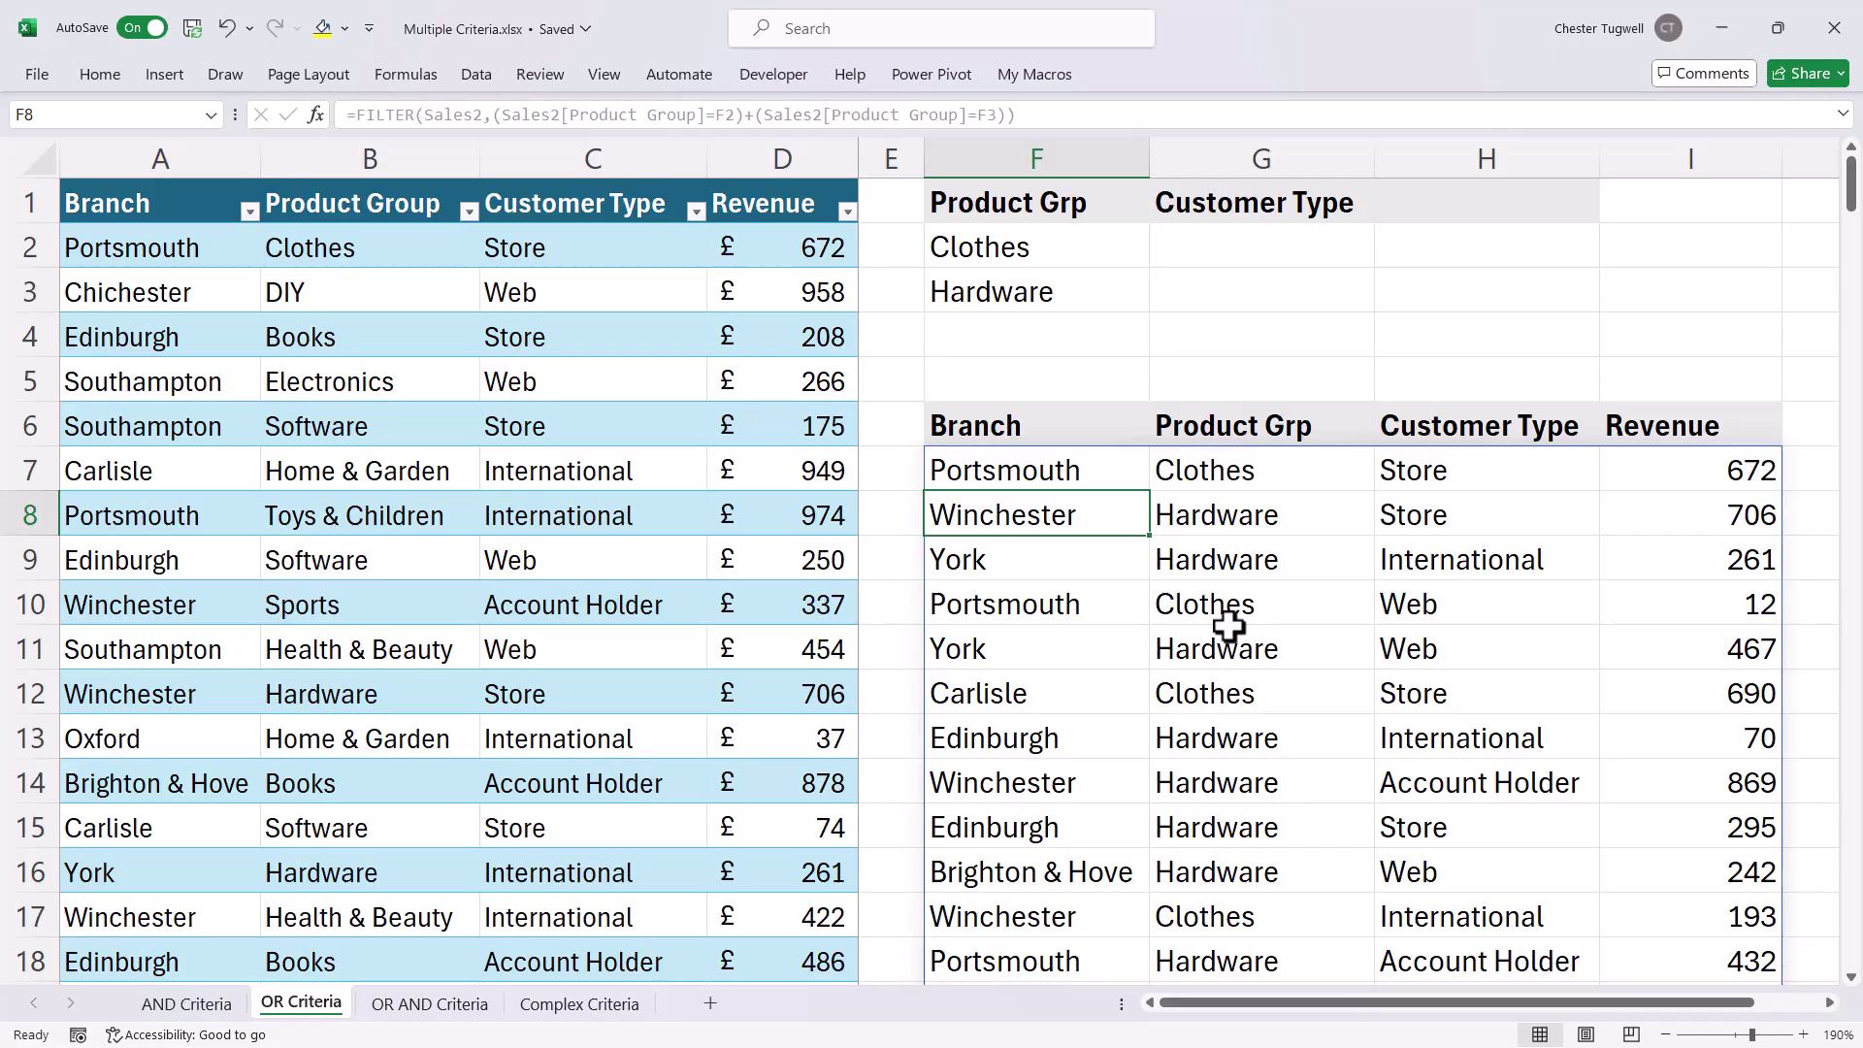
Step: On the OR AND Criteria sheet, start a FILTER formula in F7 on the Sales3 table, with the condition Sales3[Product Group]=F2
left_click(425, 1005)
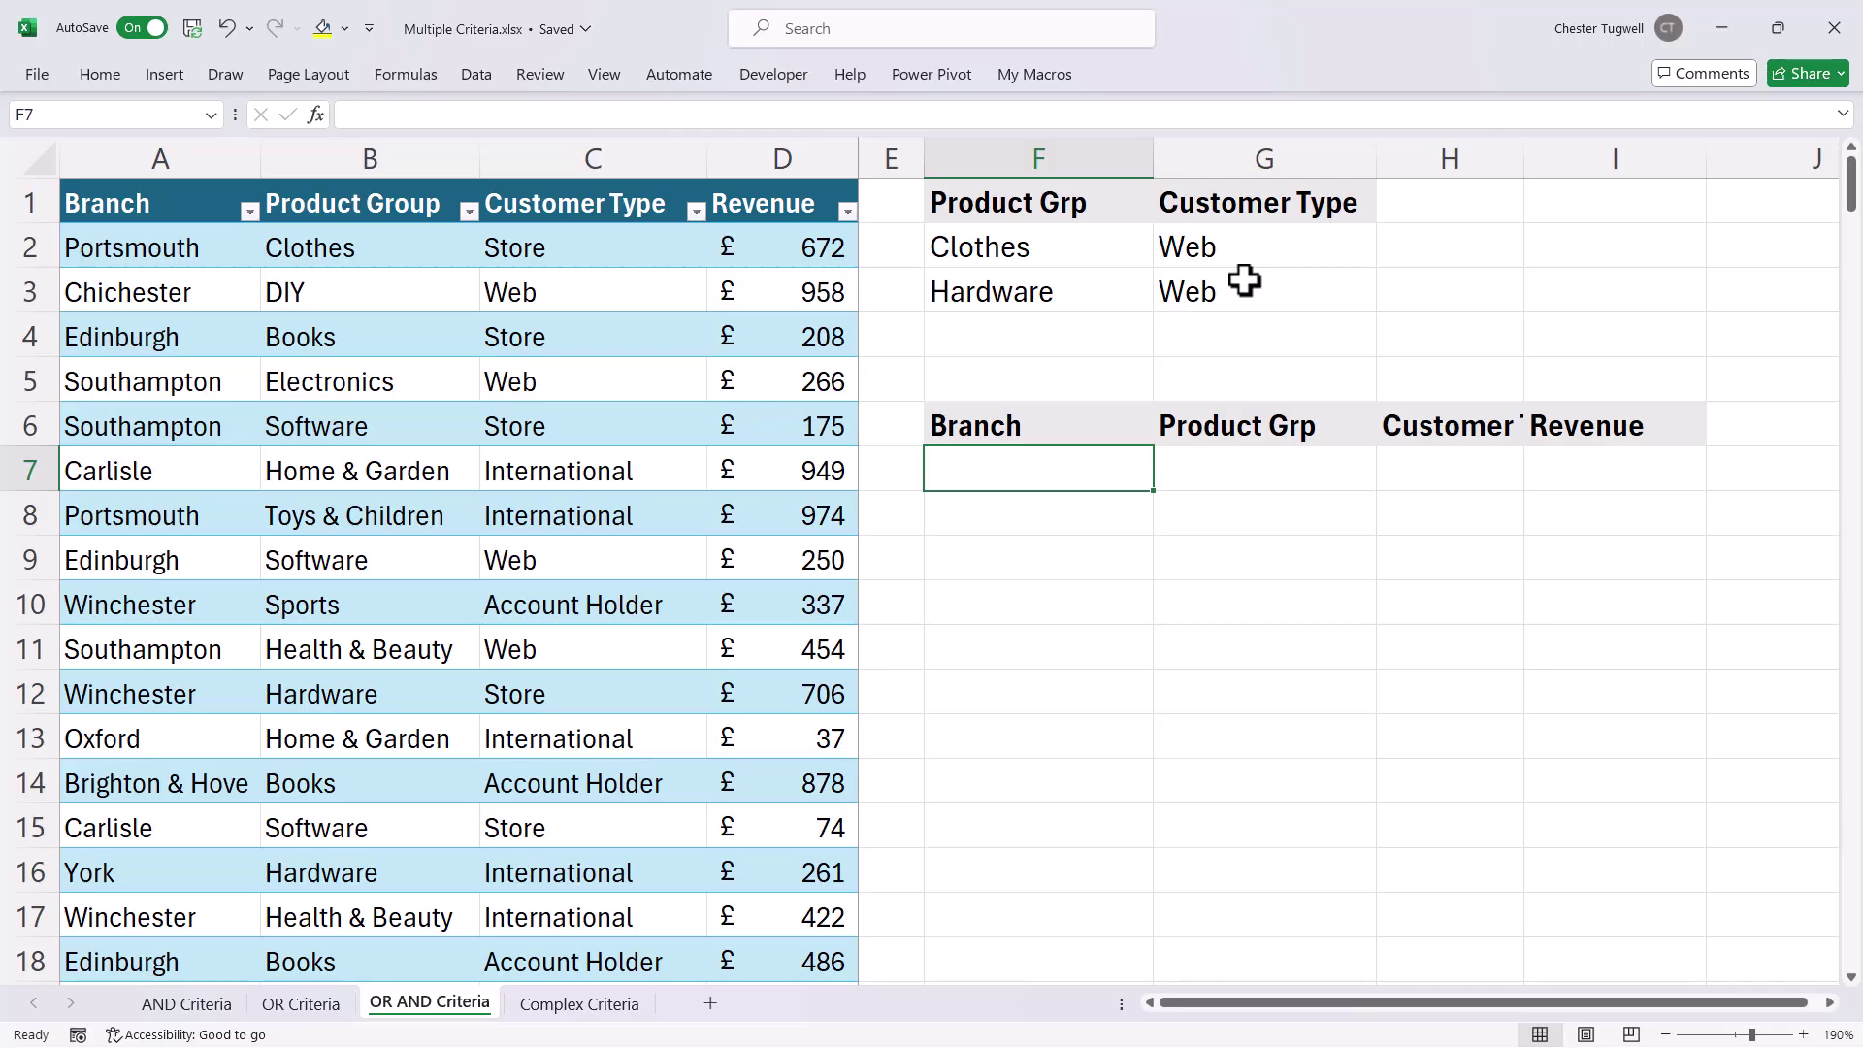
type("=FILTER")
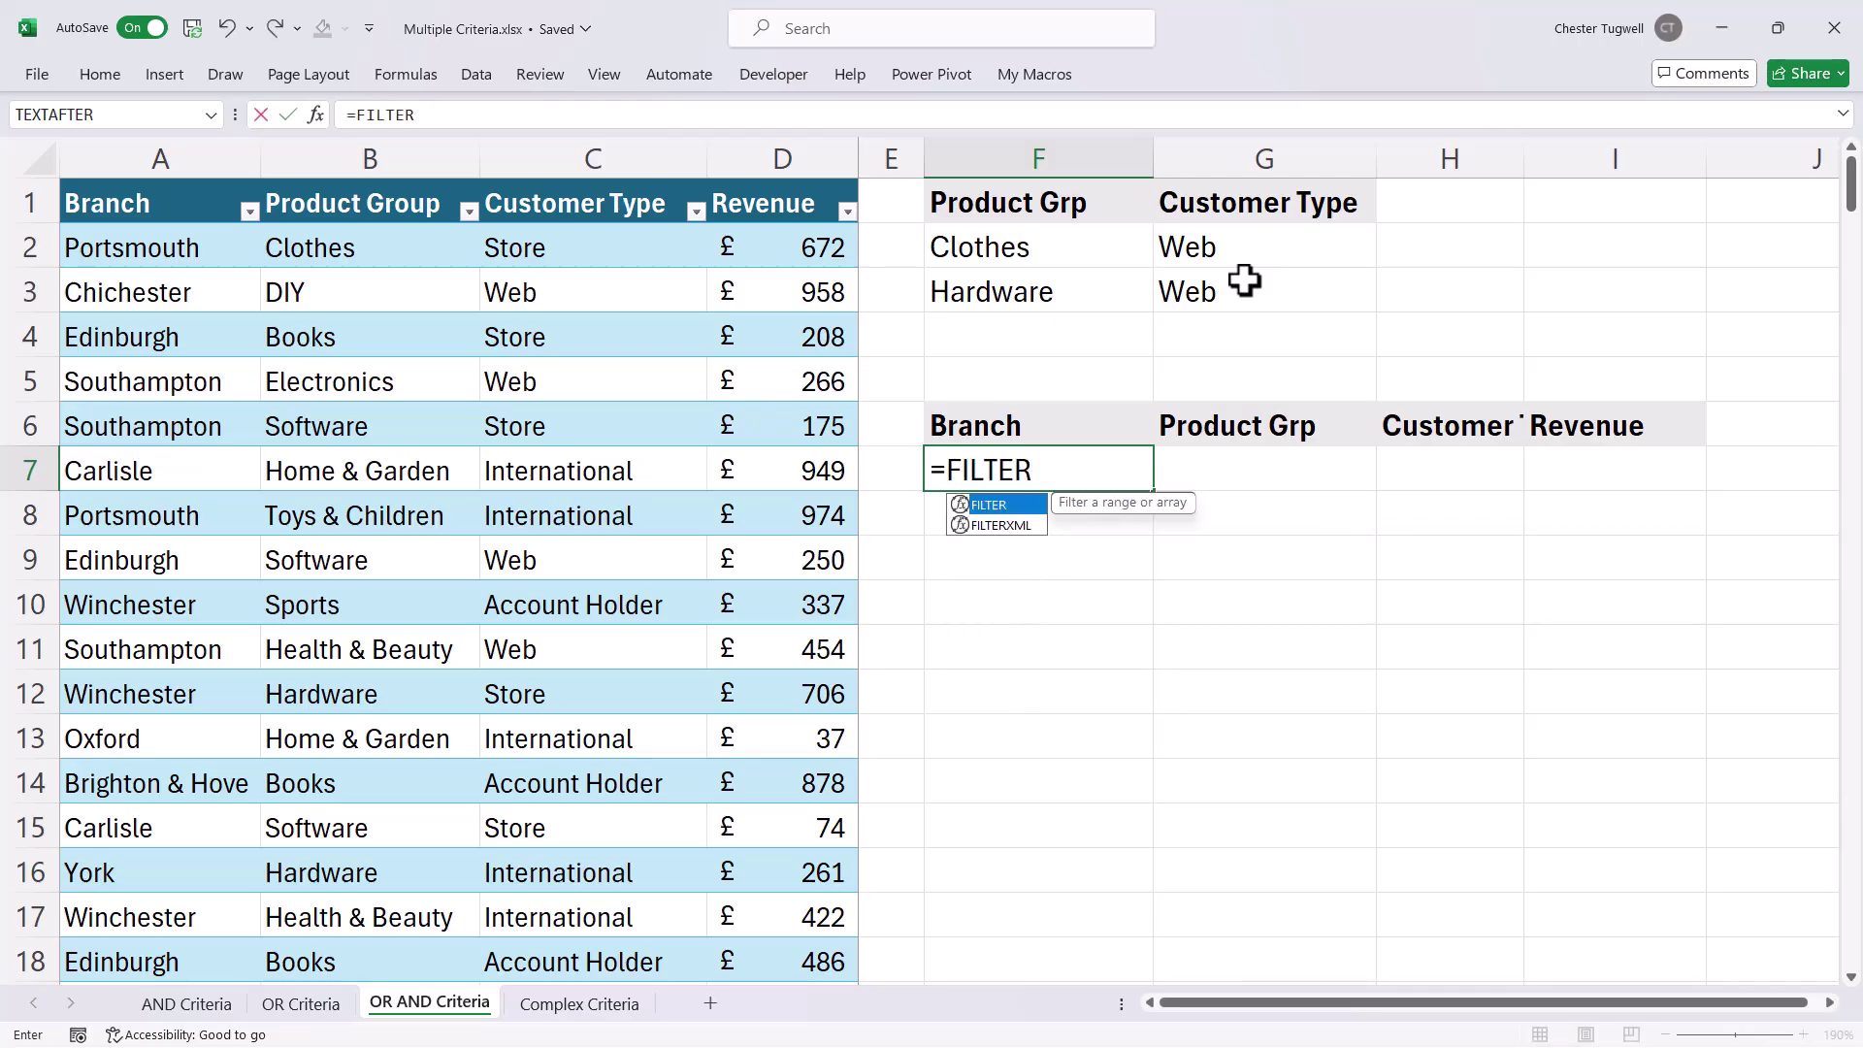
type("(")
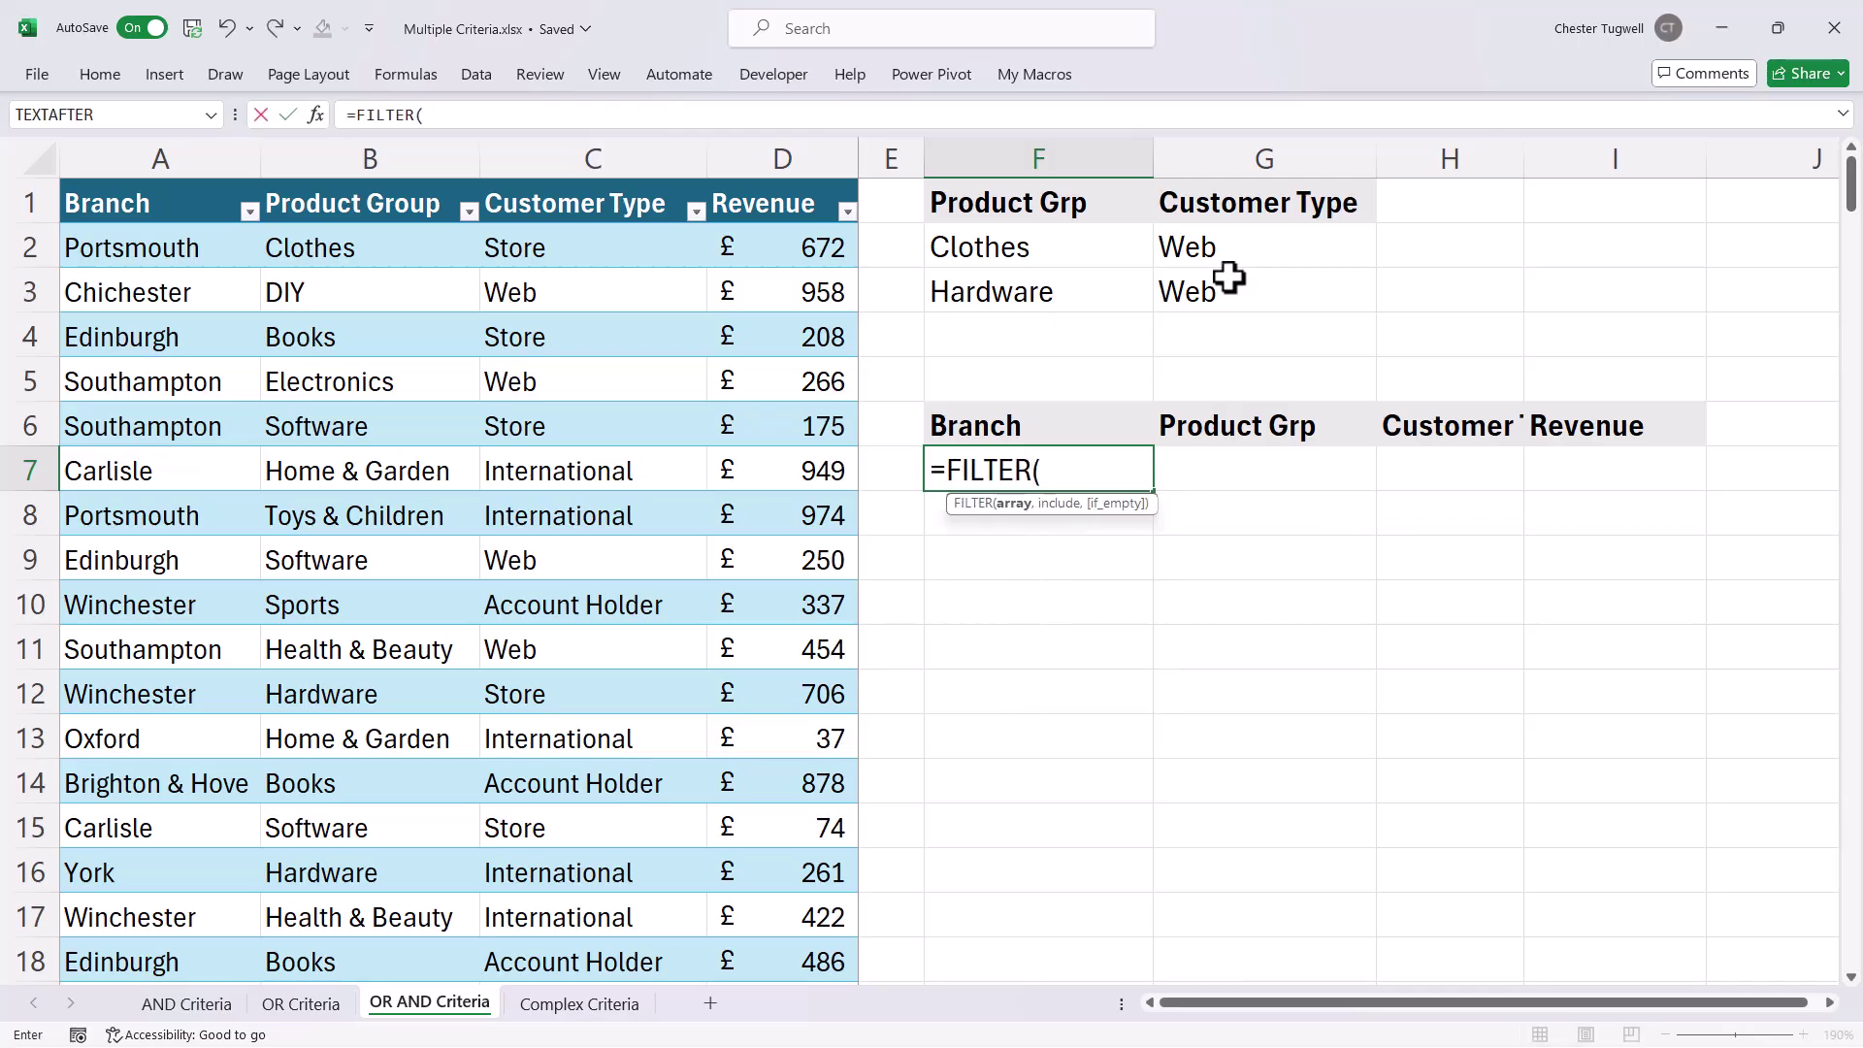
left_click(57, 173)
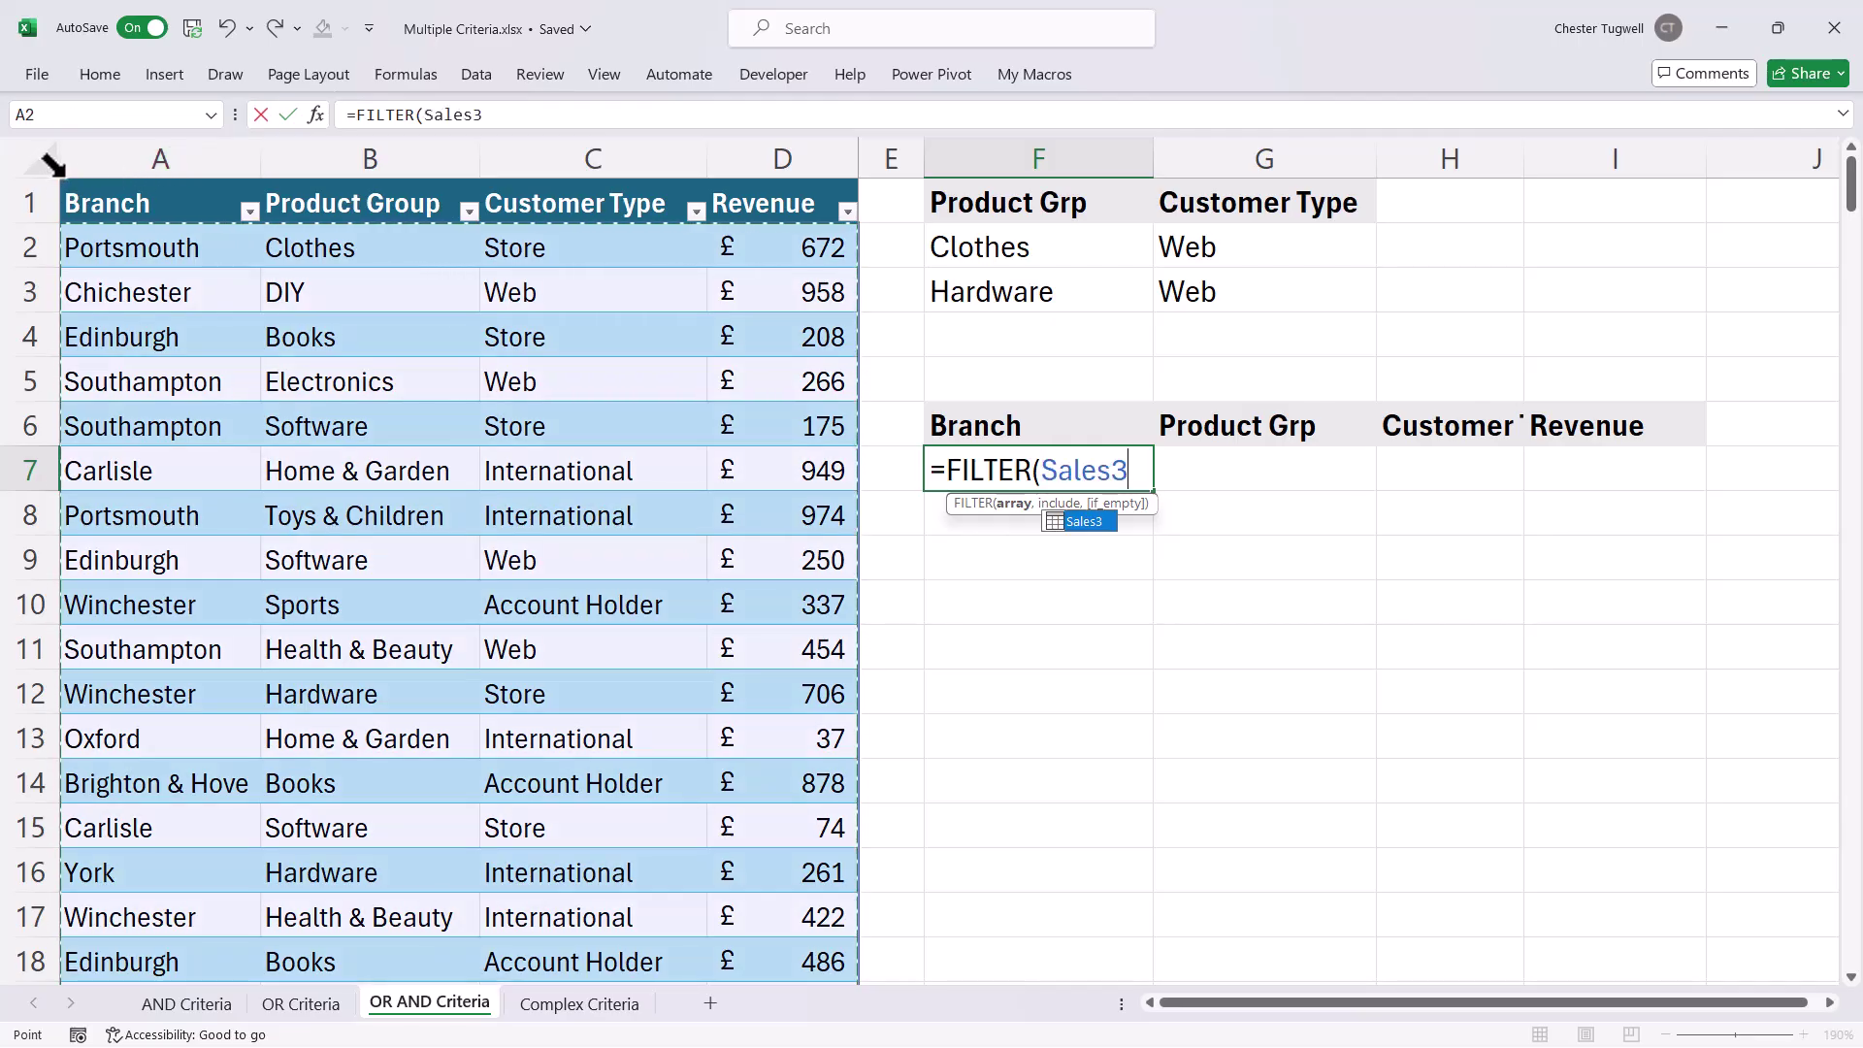
type(",")
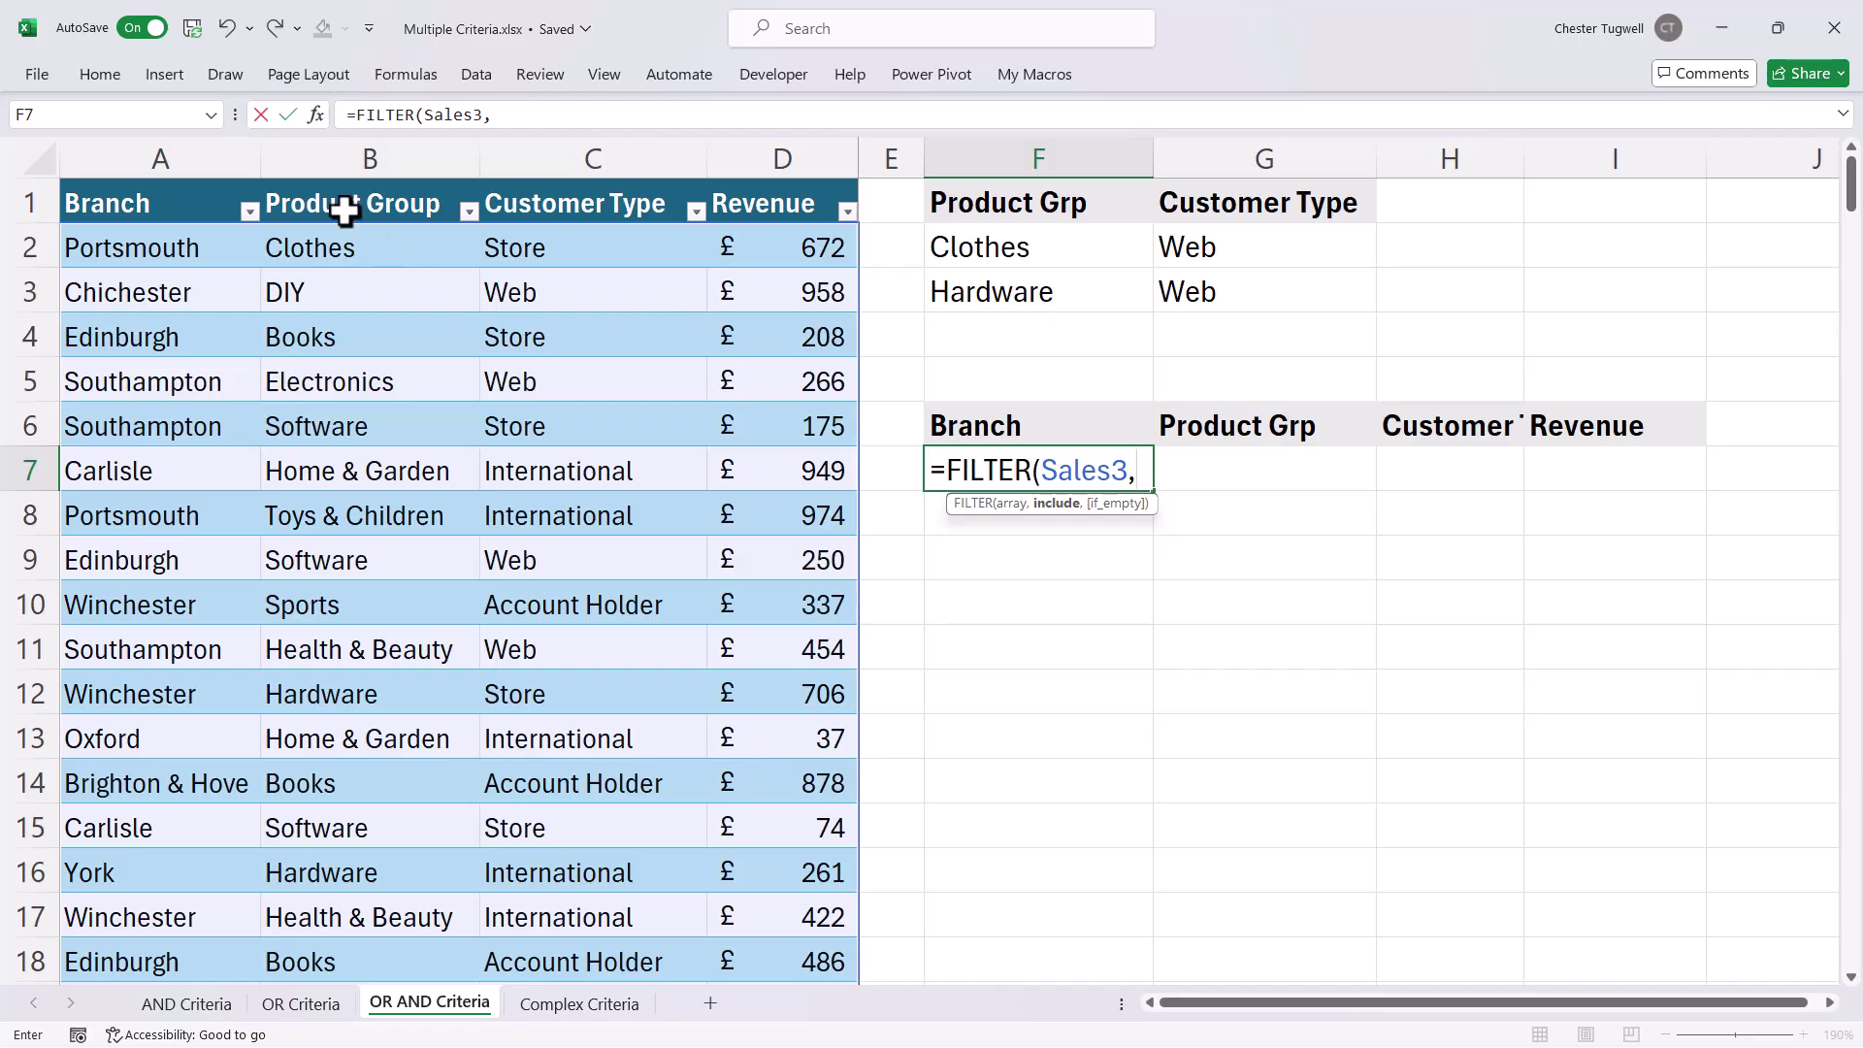
left_click(332, 175)
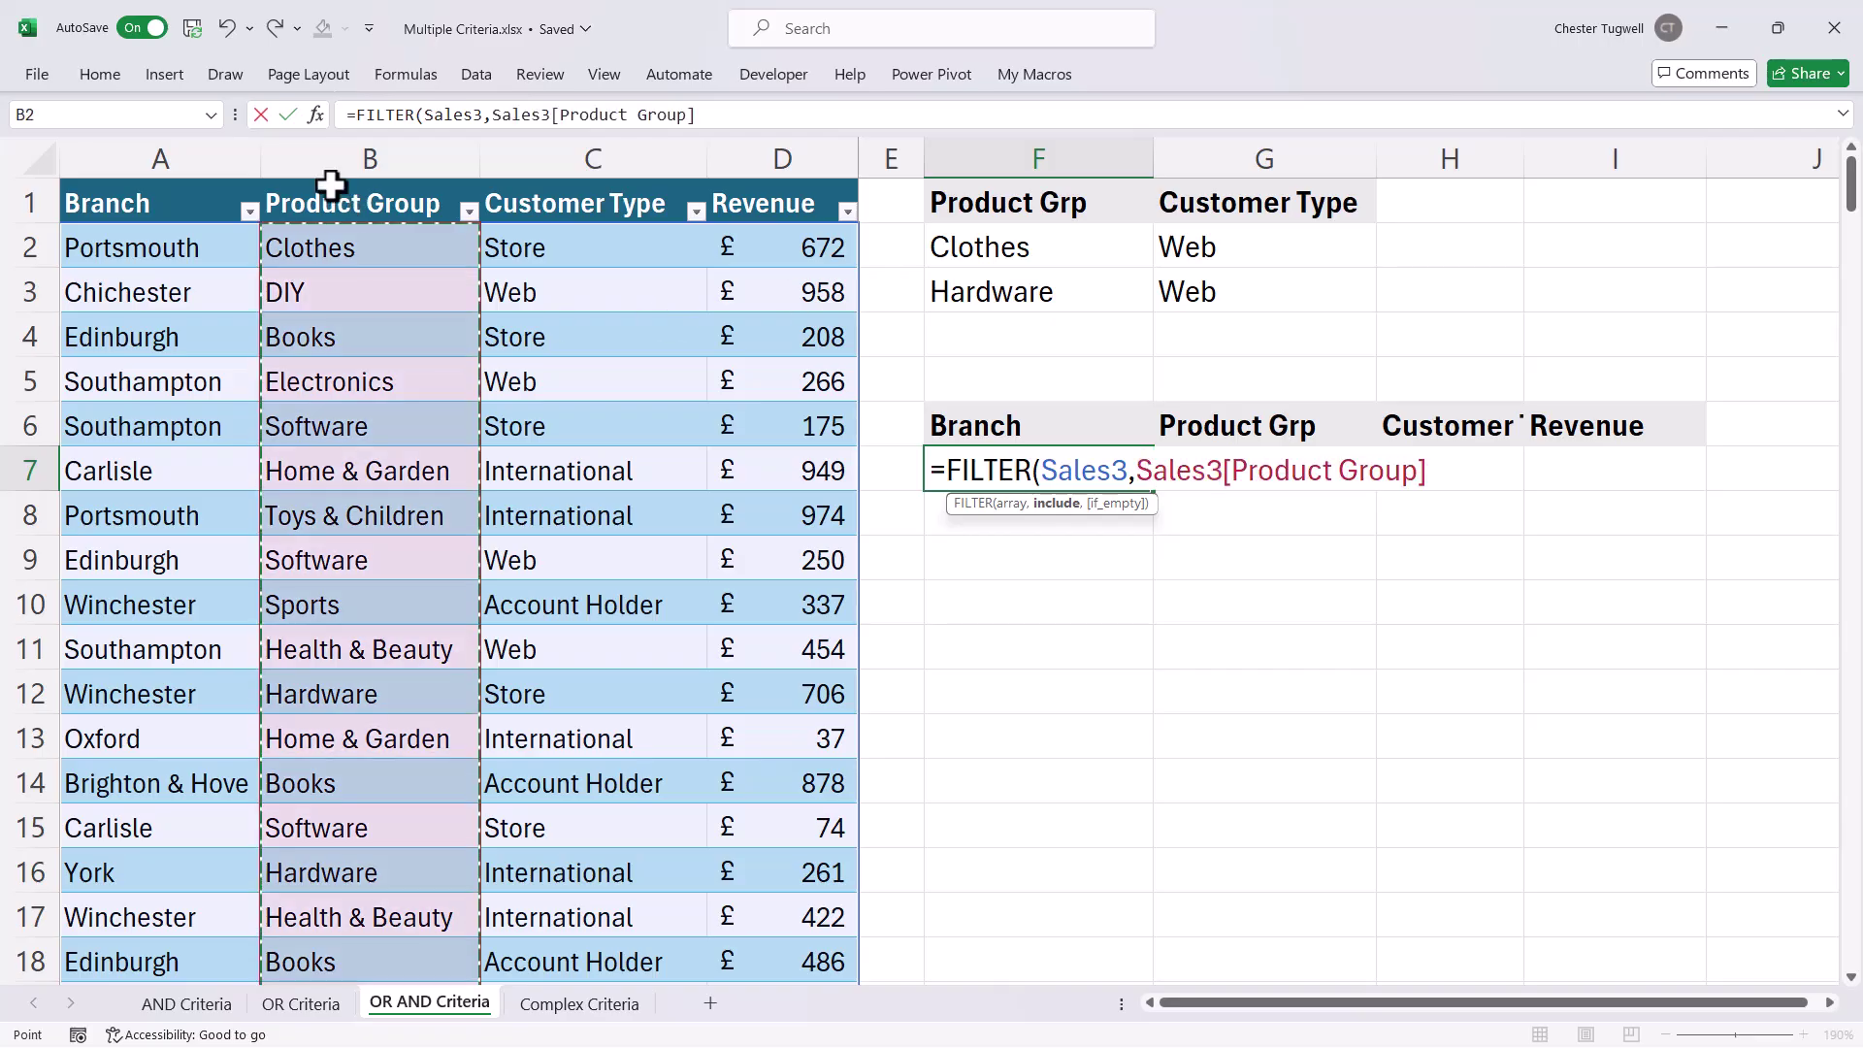
type("=")
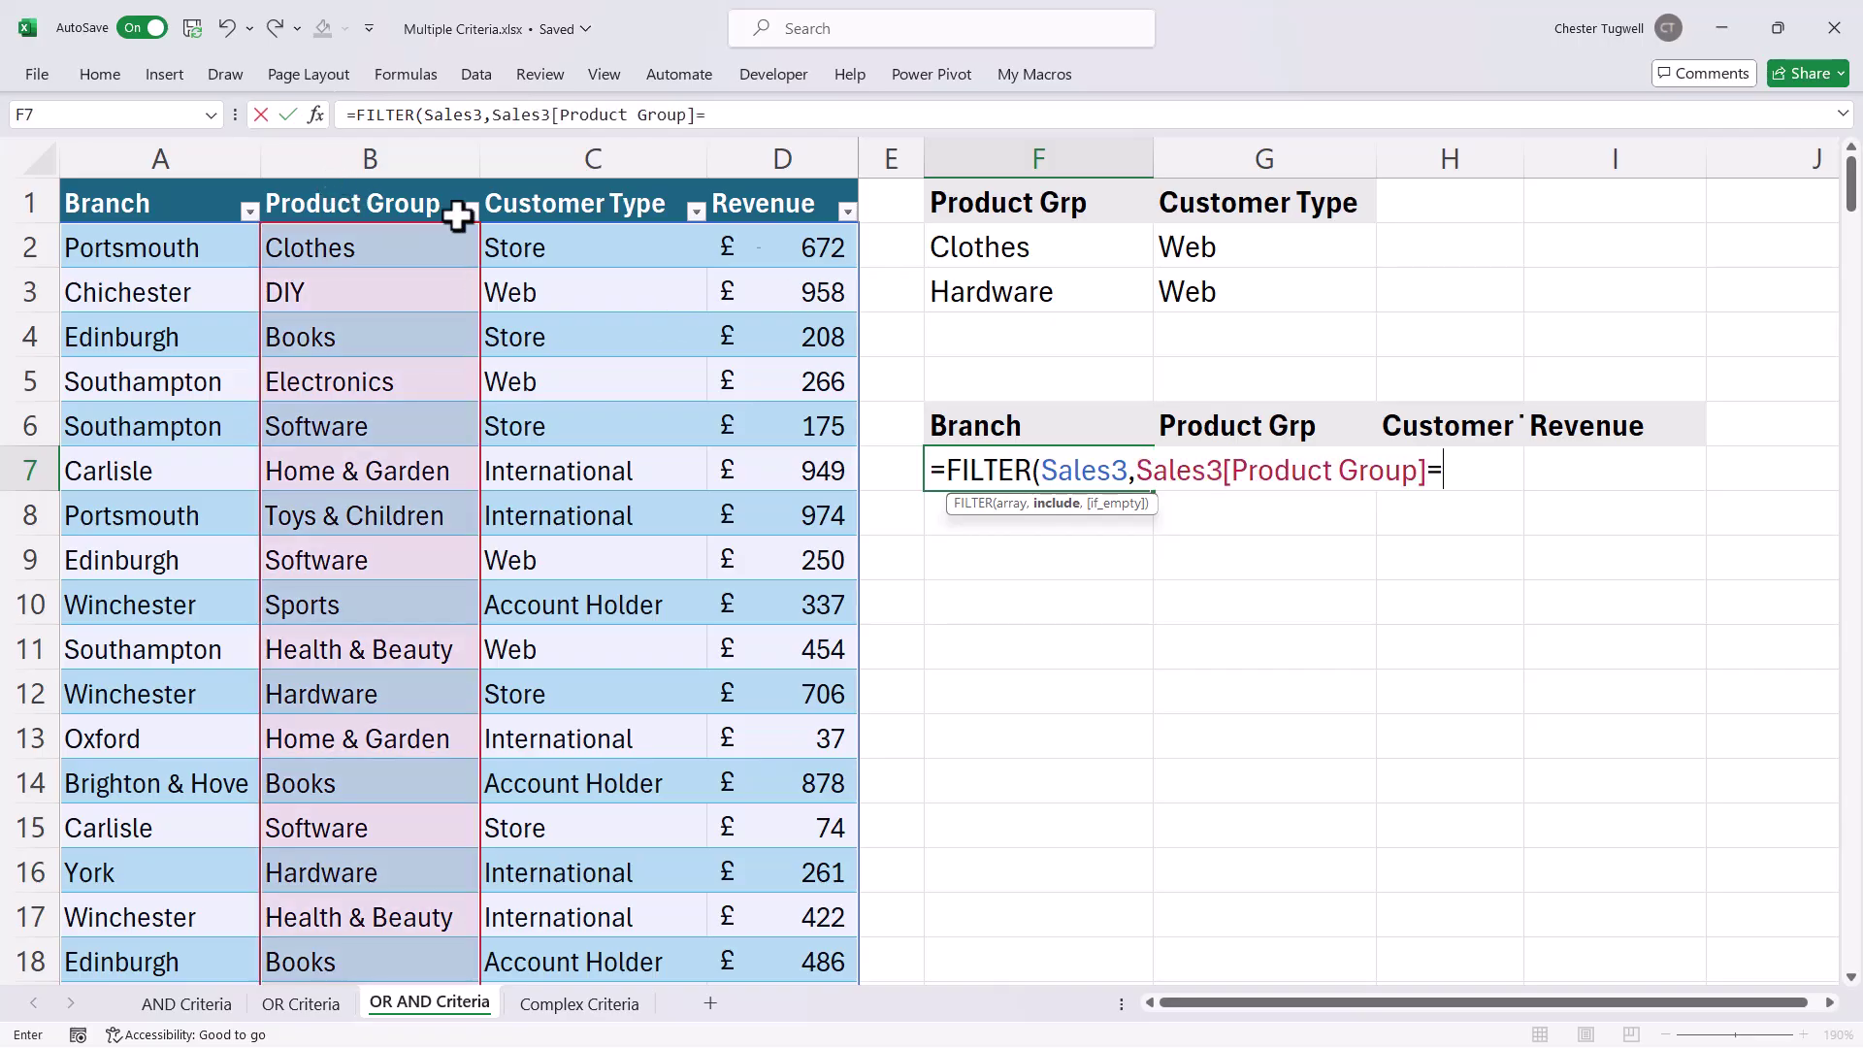
left_click(1013, 249)
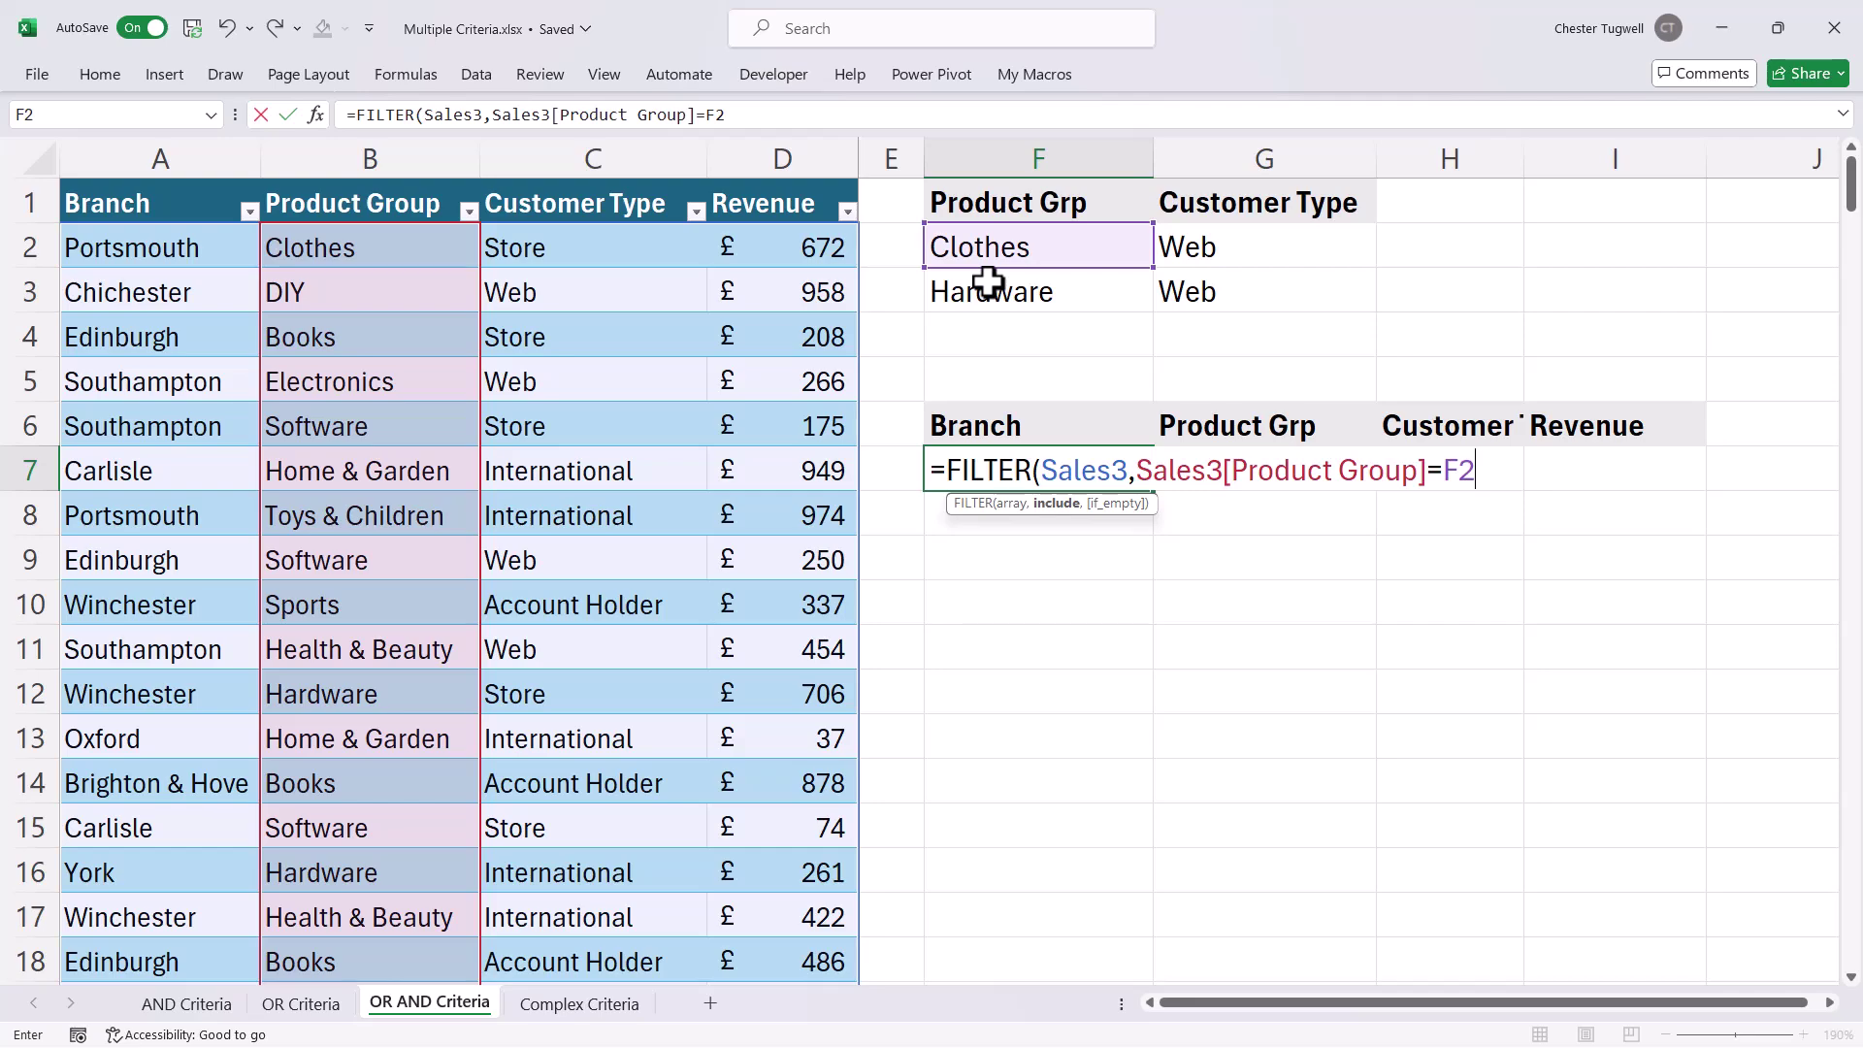
Step: Add an OR condition to the Sales3 FILTER formula with a plus operator and Sales3[Product Group]=F3
type("+")
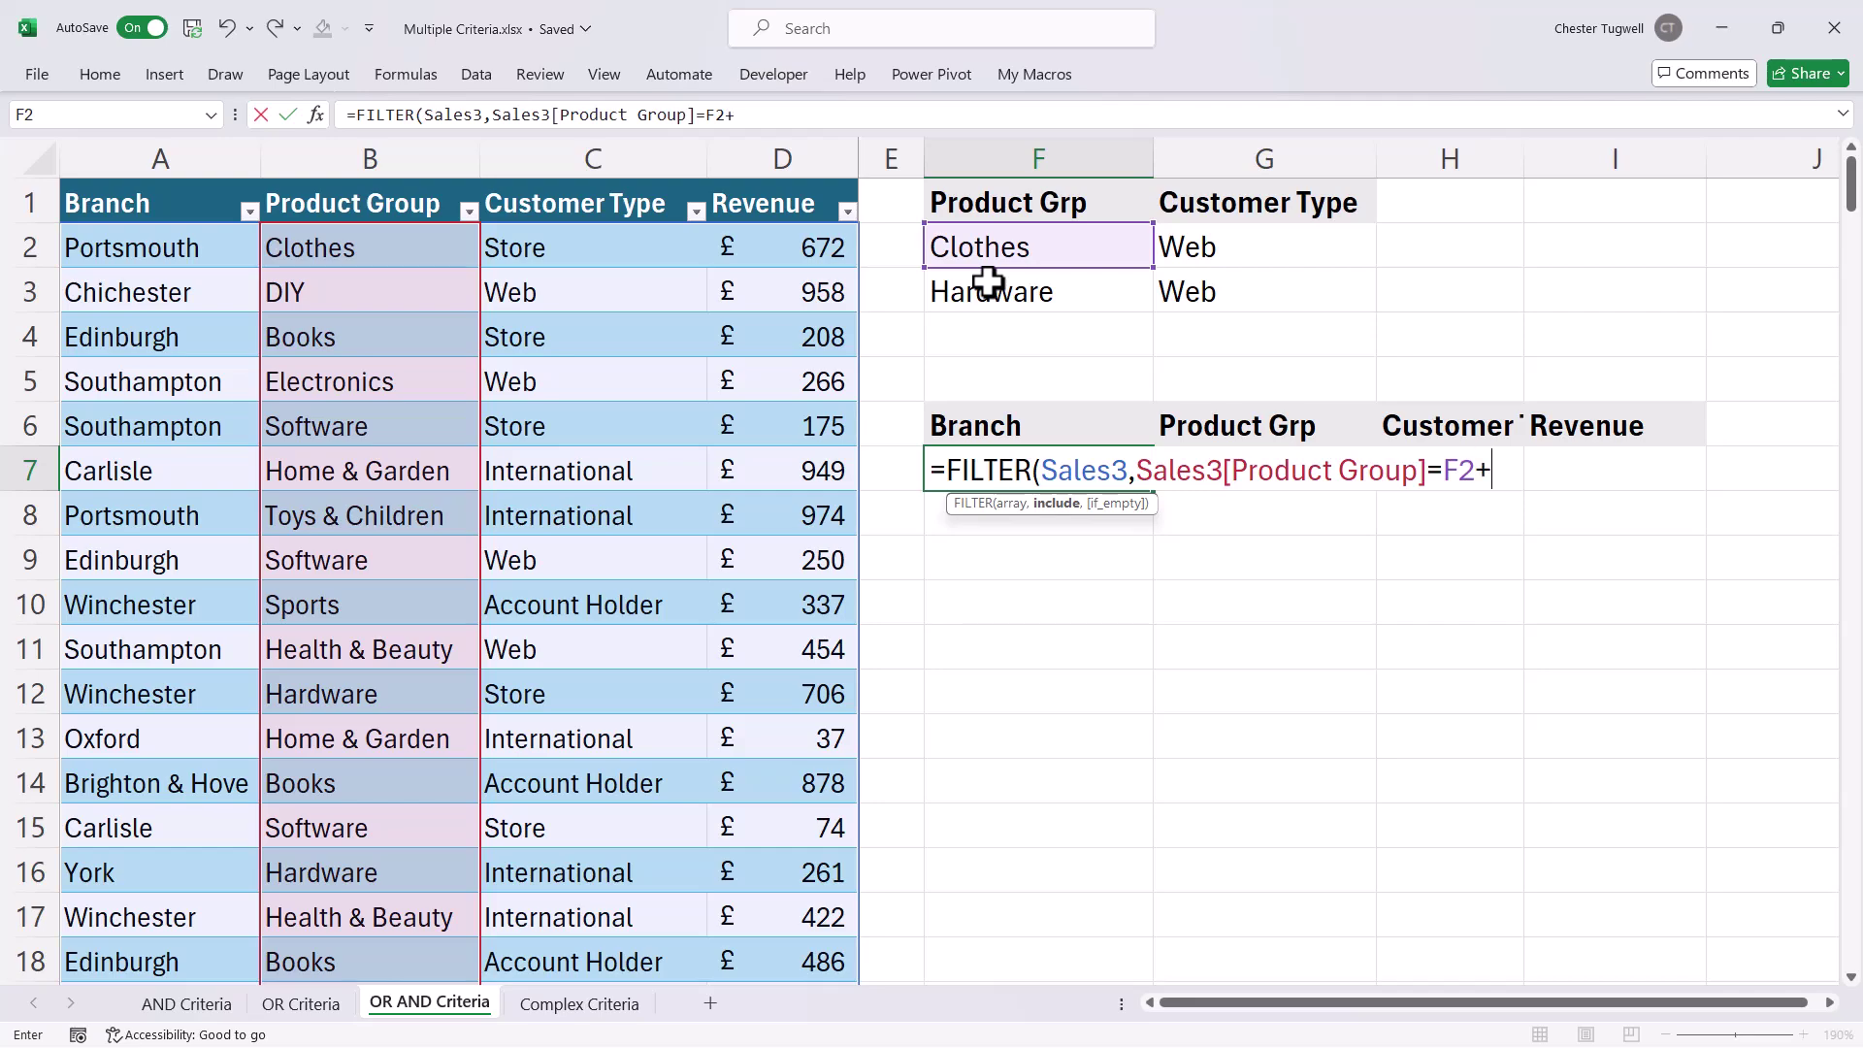
left_click(313, 184)
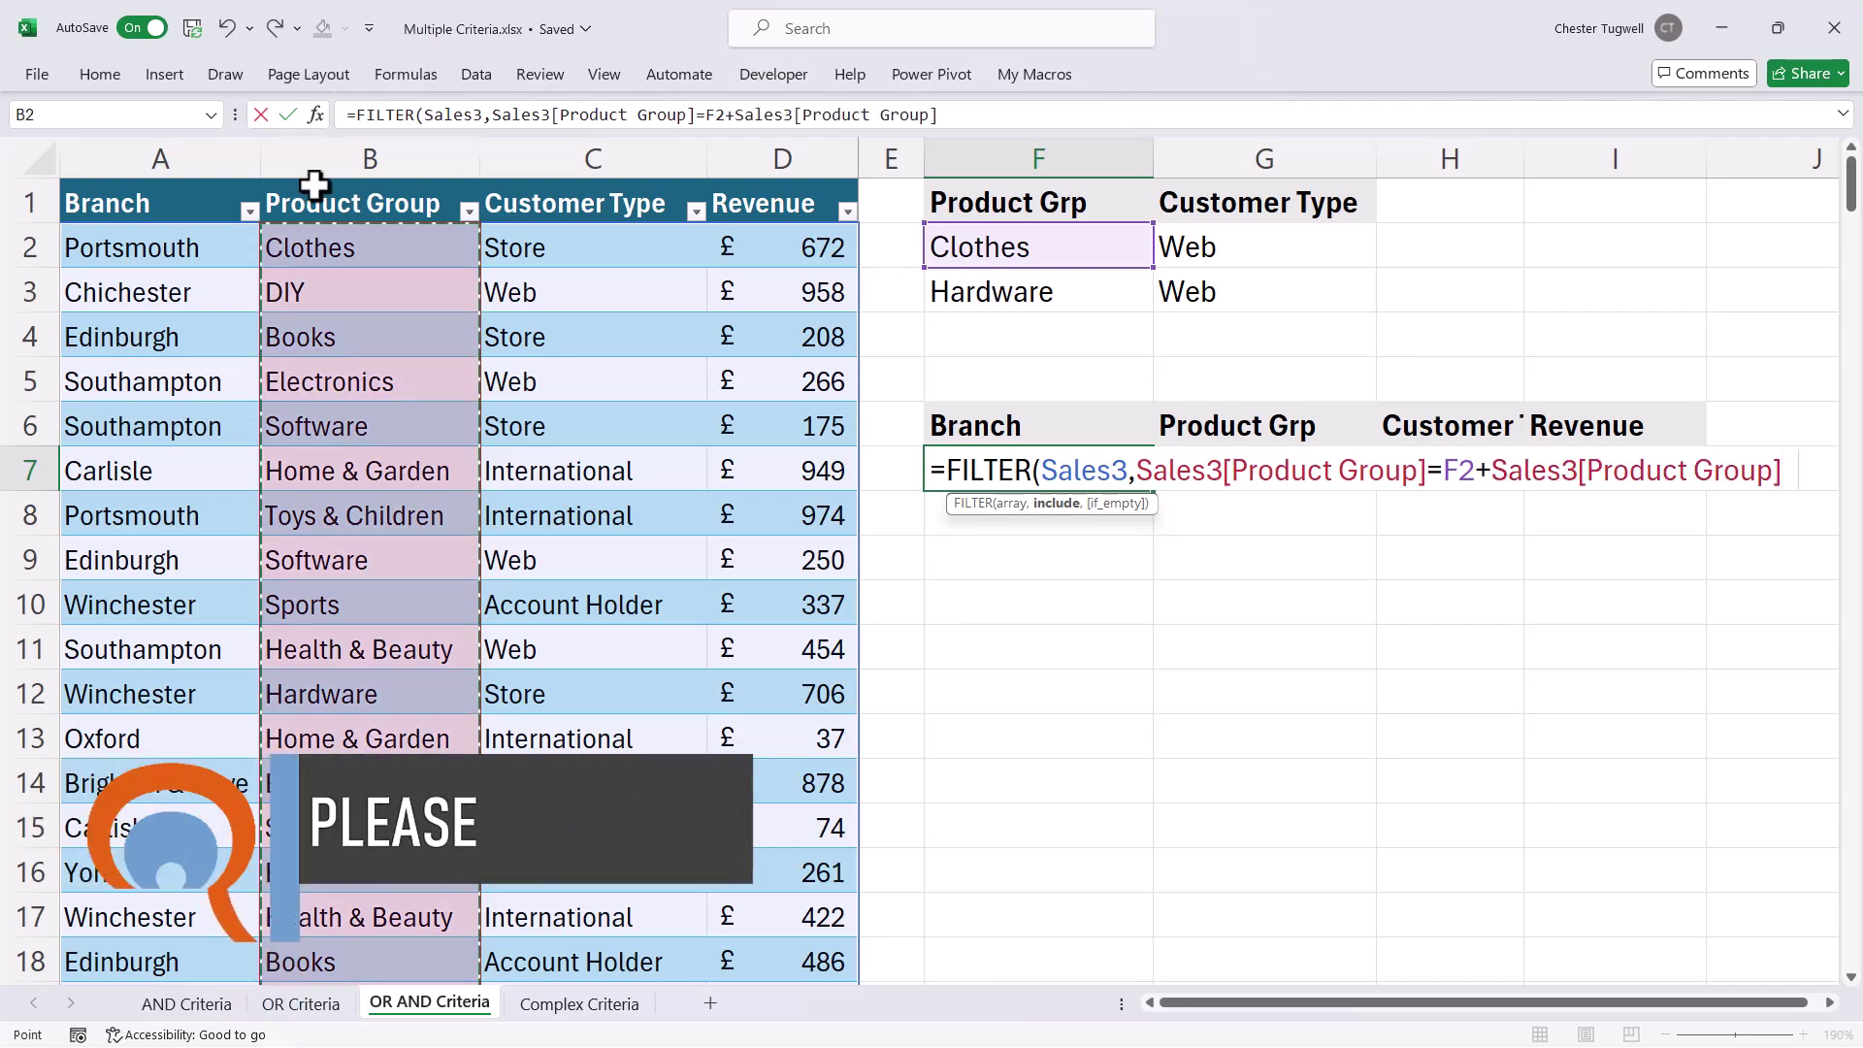
type("=")
left_click(1020, 288)
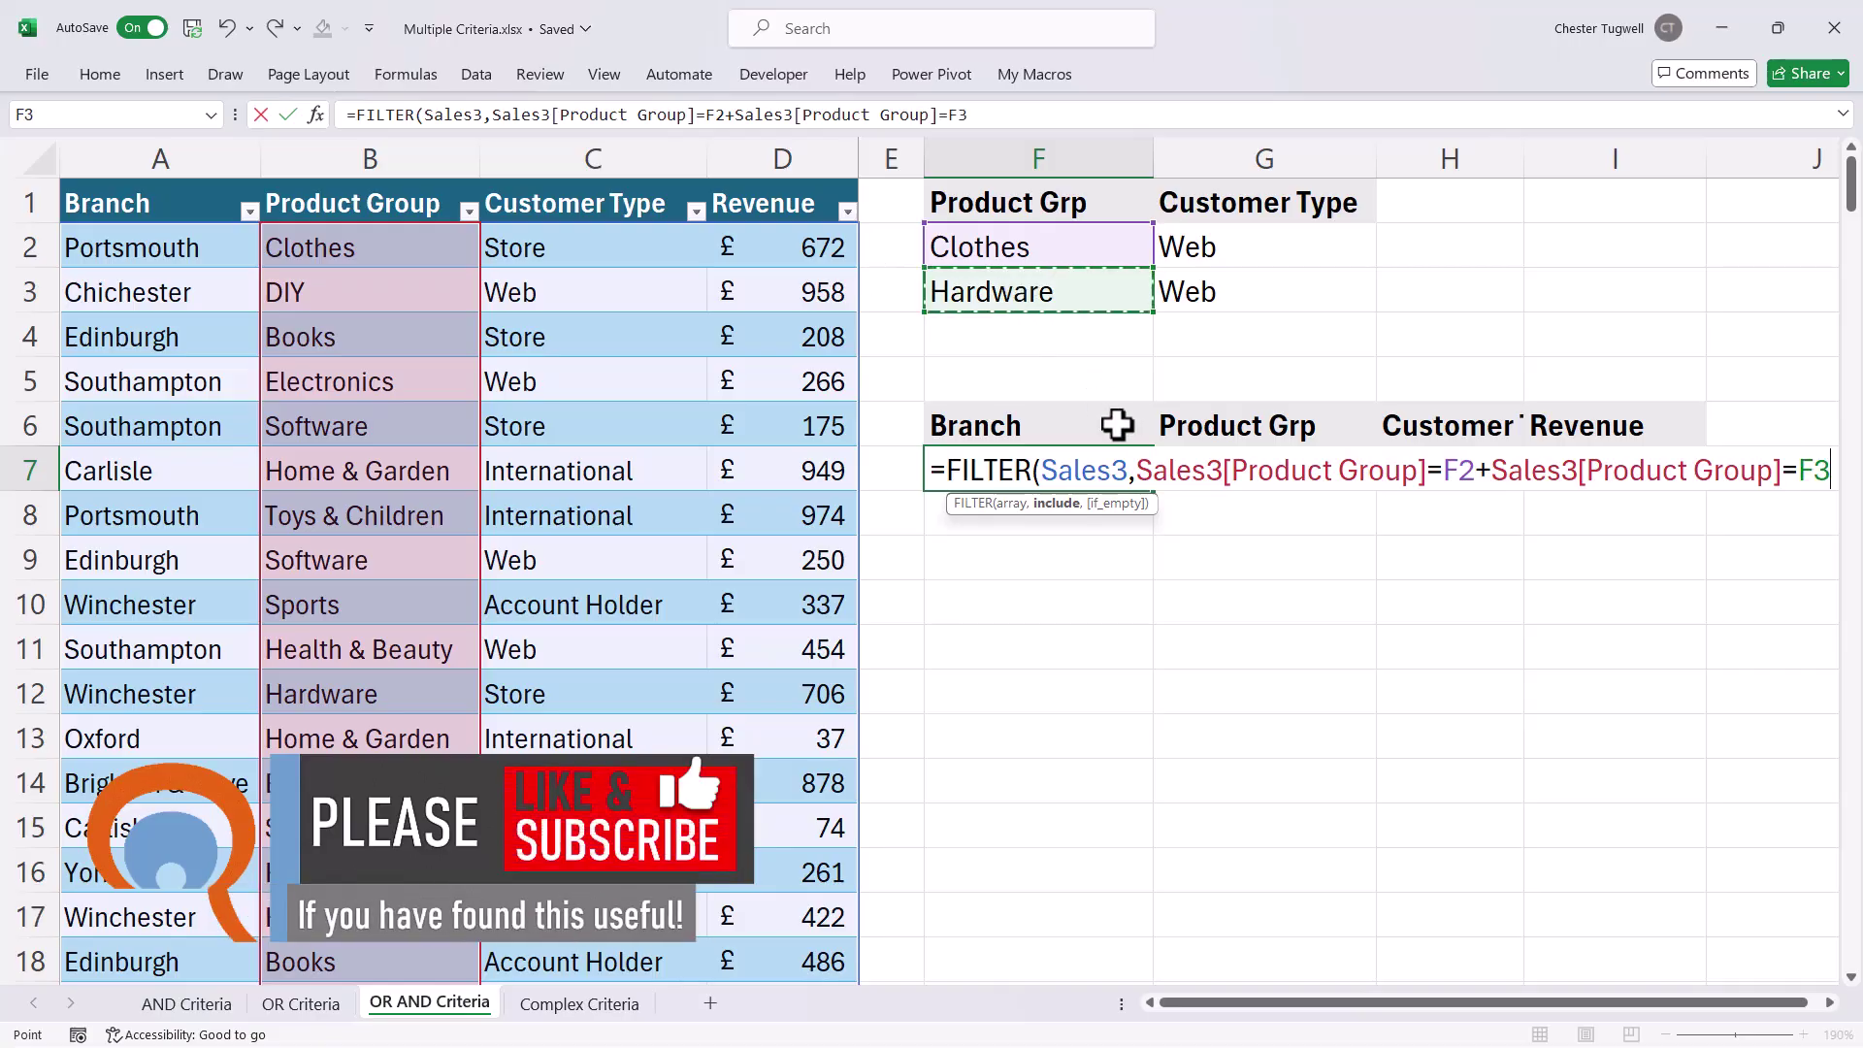
Step: Enclose each Product Group condition in its own parentheses, giving (Sales3[Product Group]=F2)+(Sales3[Product Group]=F3)
left_click(1142, 470)
type("(")
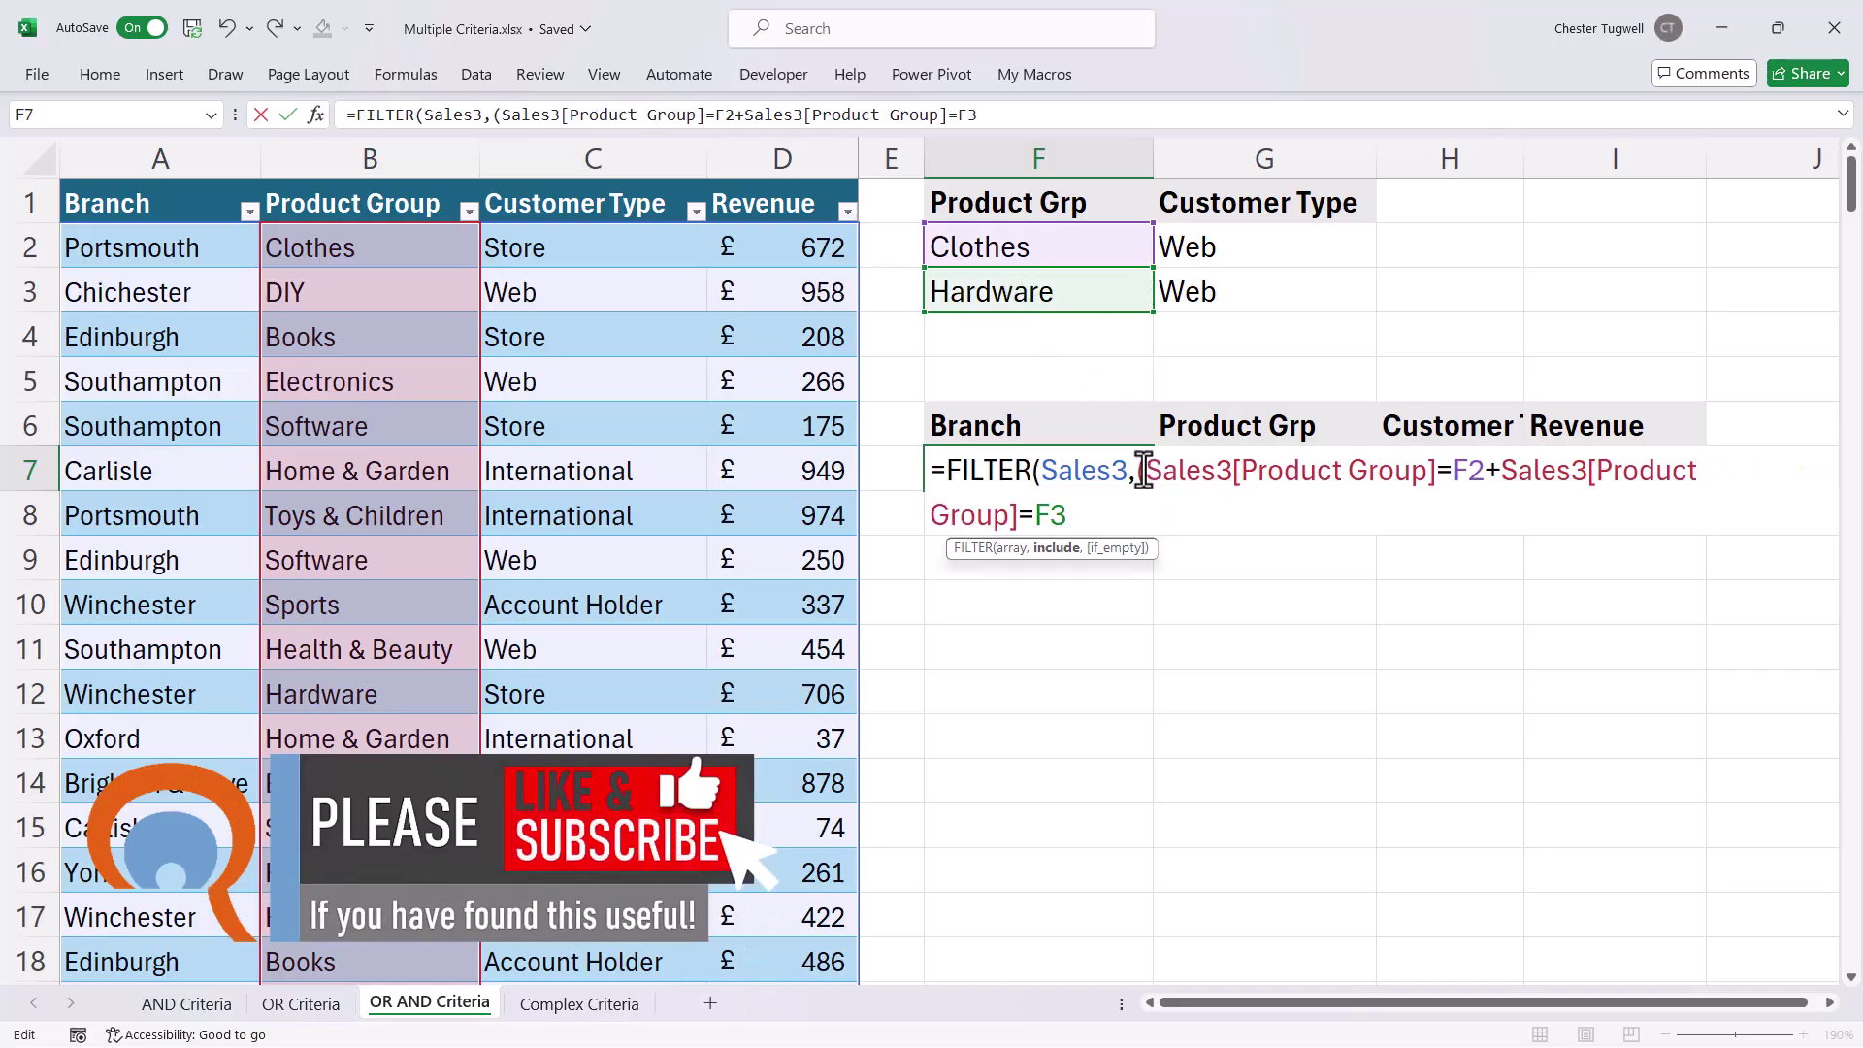
left_click(1492, 482)
type(")")
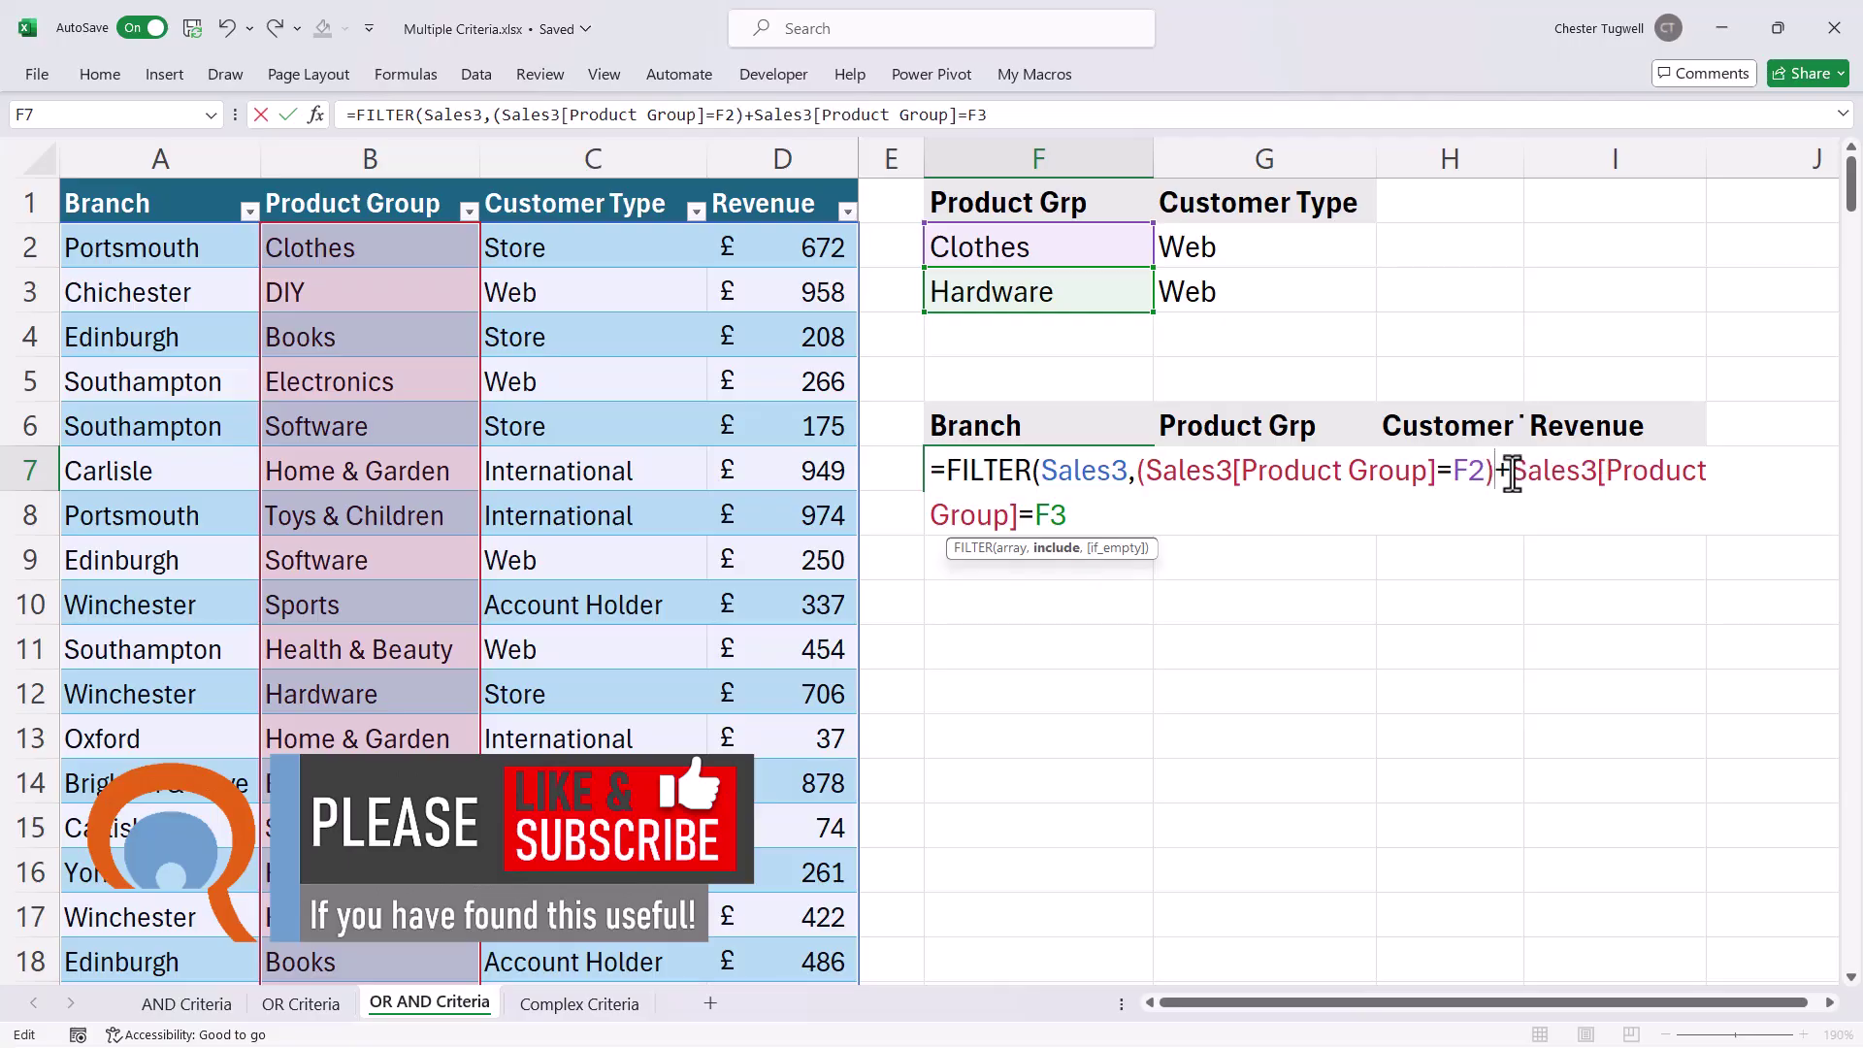
left_click(1519, 476)
type("(")
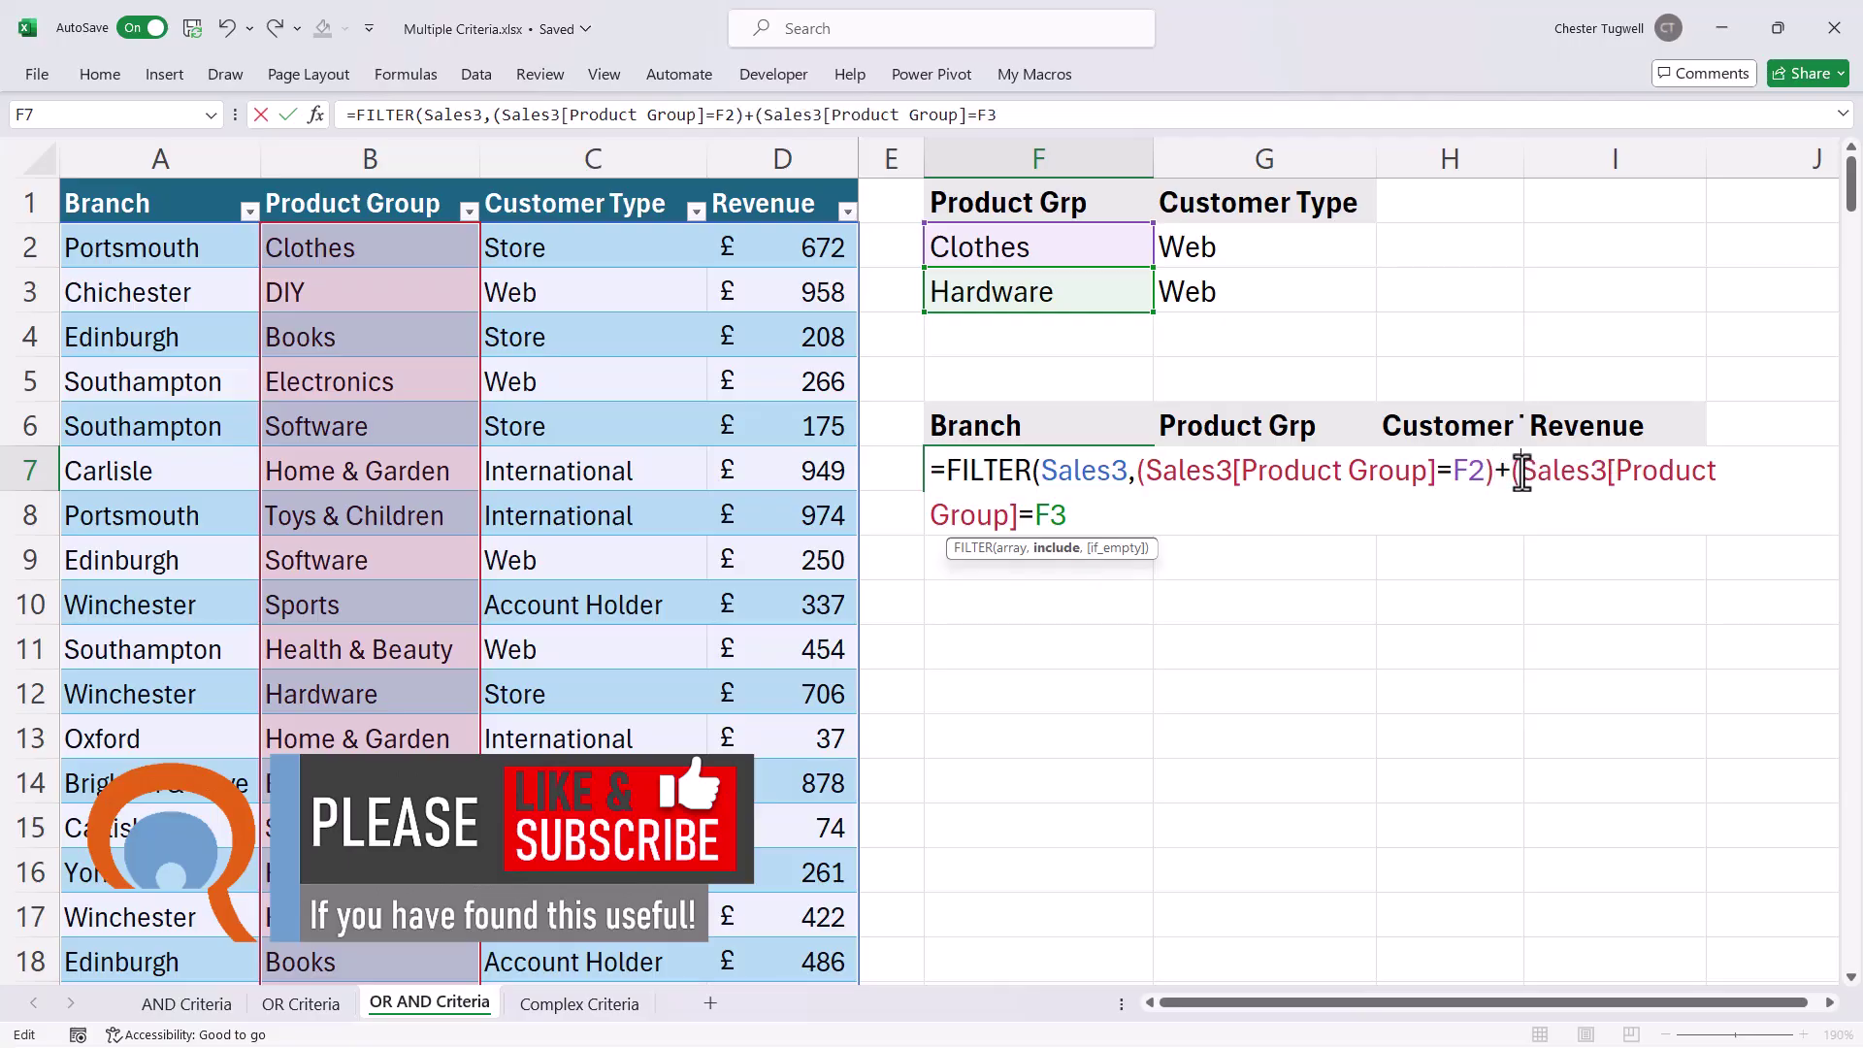
left_click(1087, 515)
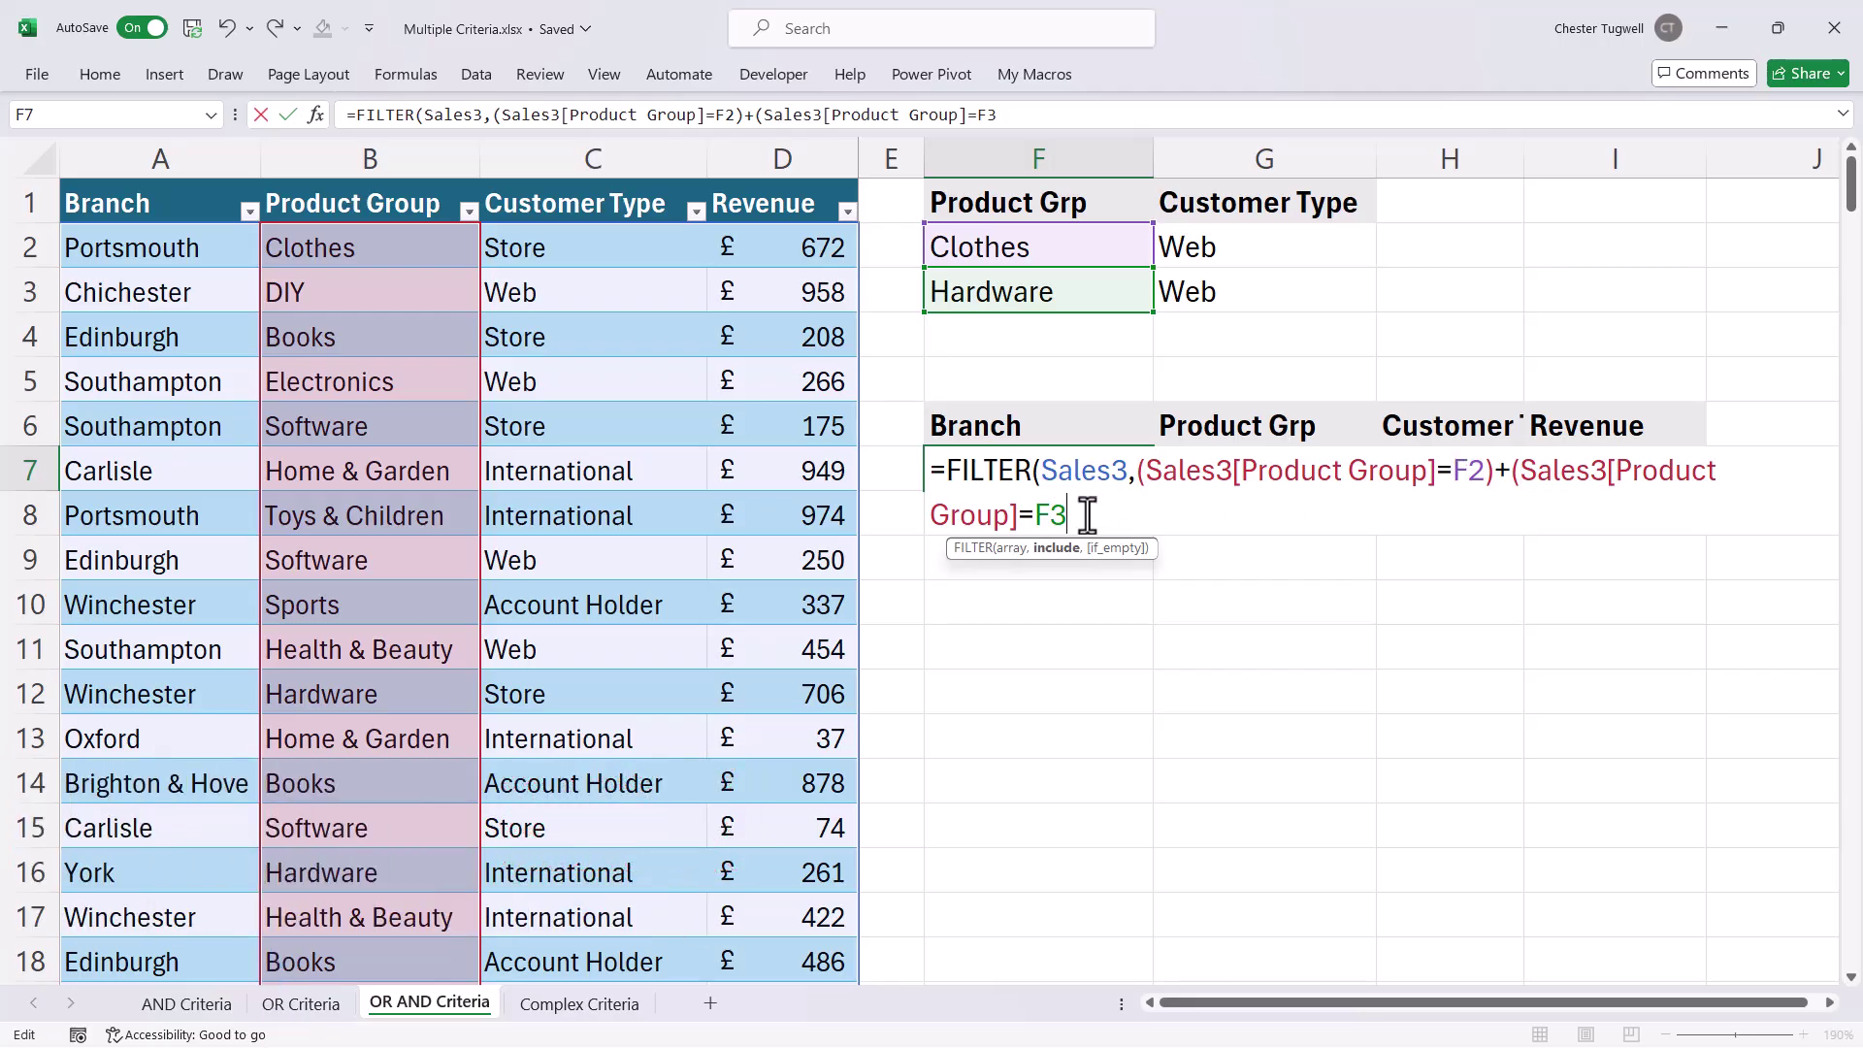
type(")")
Step: Wrap the two OR conditions together in an outer pair of parentheses and append a multiplication operator for the AND criterion
left_click(1143, 472)
type("(")
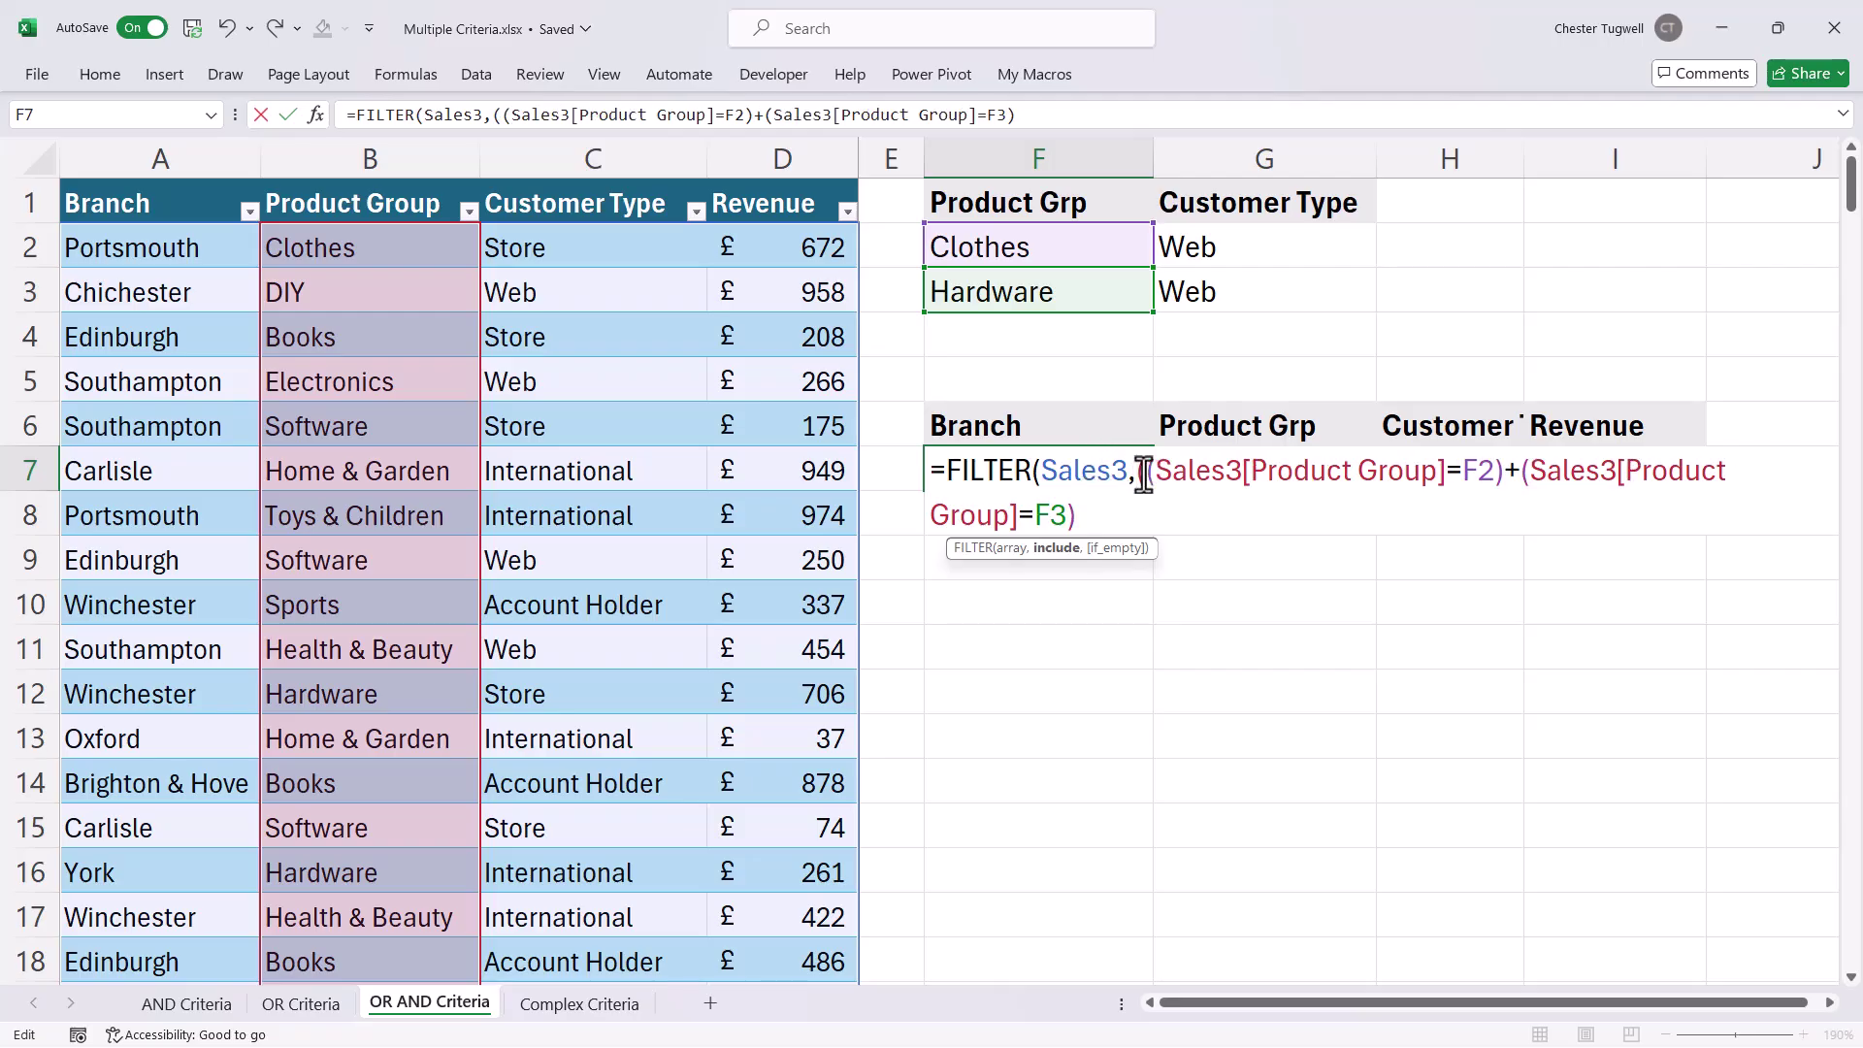
left_click(1097, 517)
type(")*")
Step: Add the AND condition Sales3[Customer Type]=G2 after the multiplication operator in the Sales3 FILTER formula
left_click(569, 186)
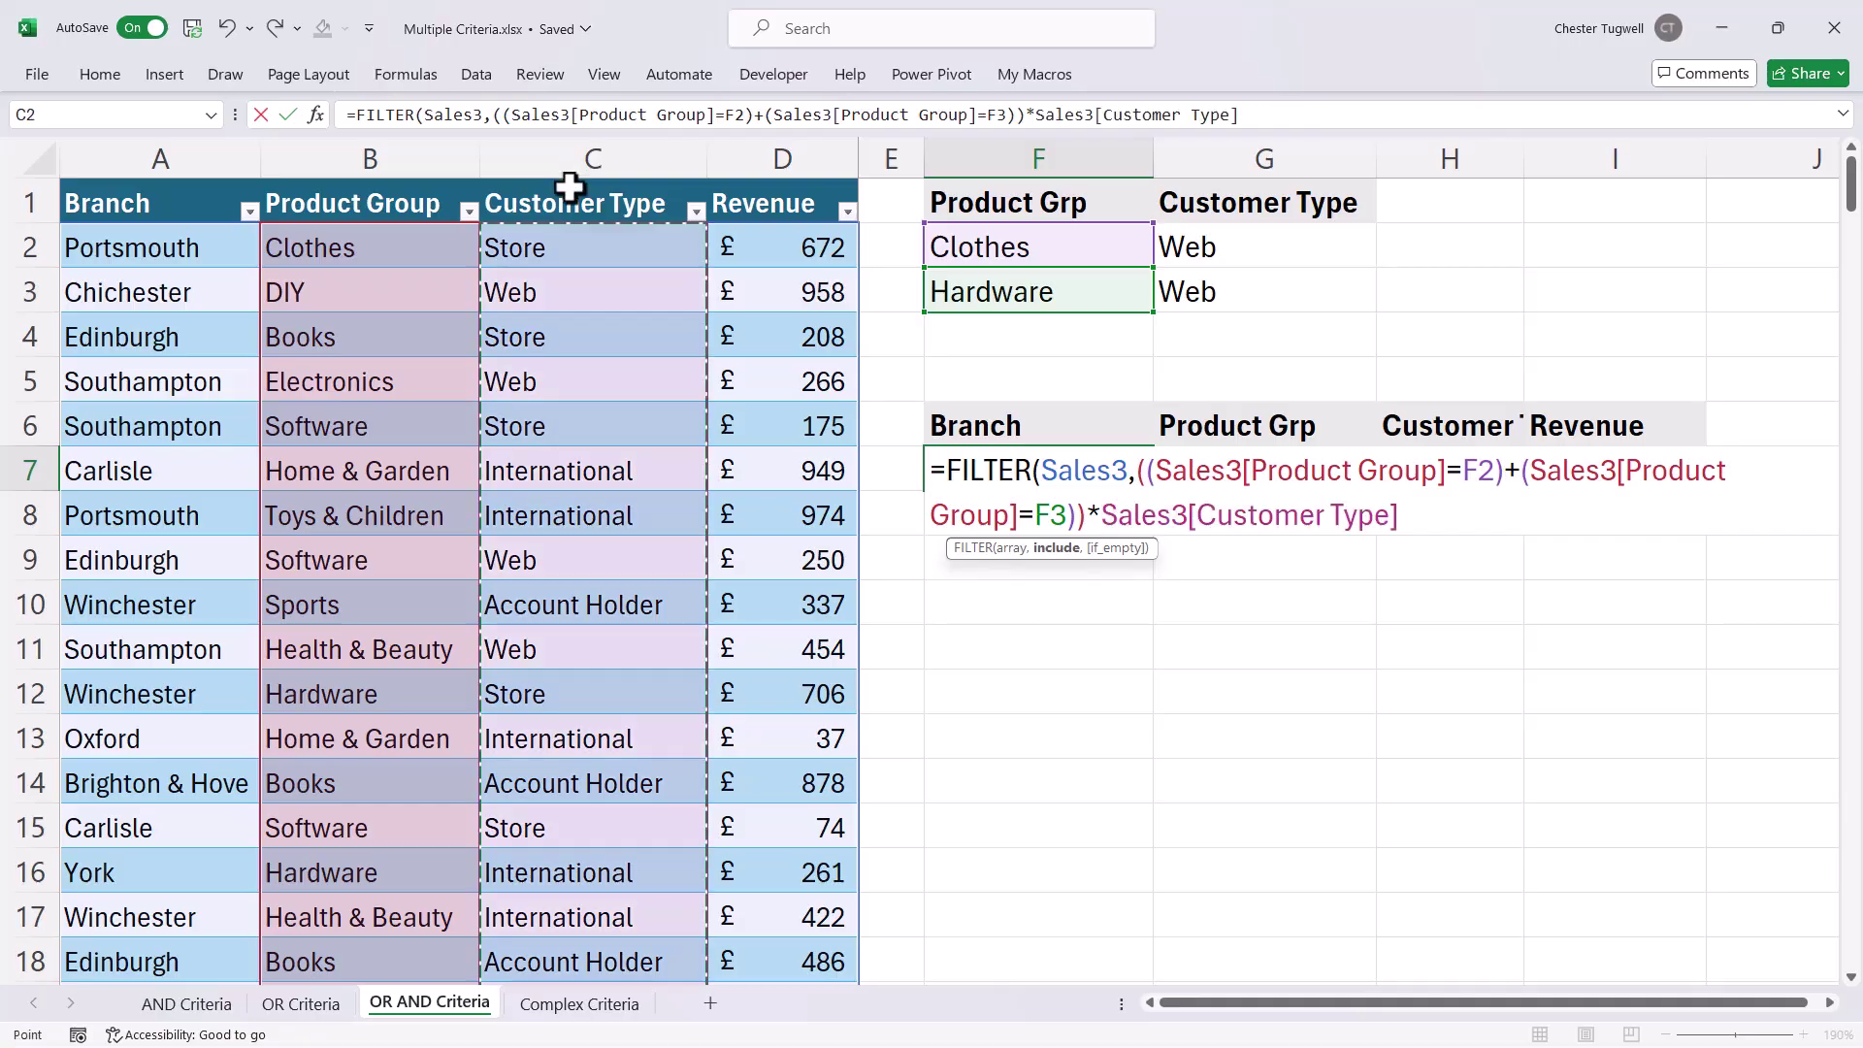
type("=")
left_click(1208, 242)
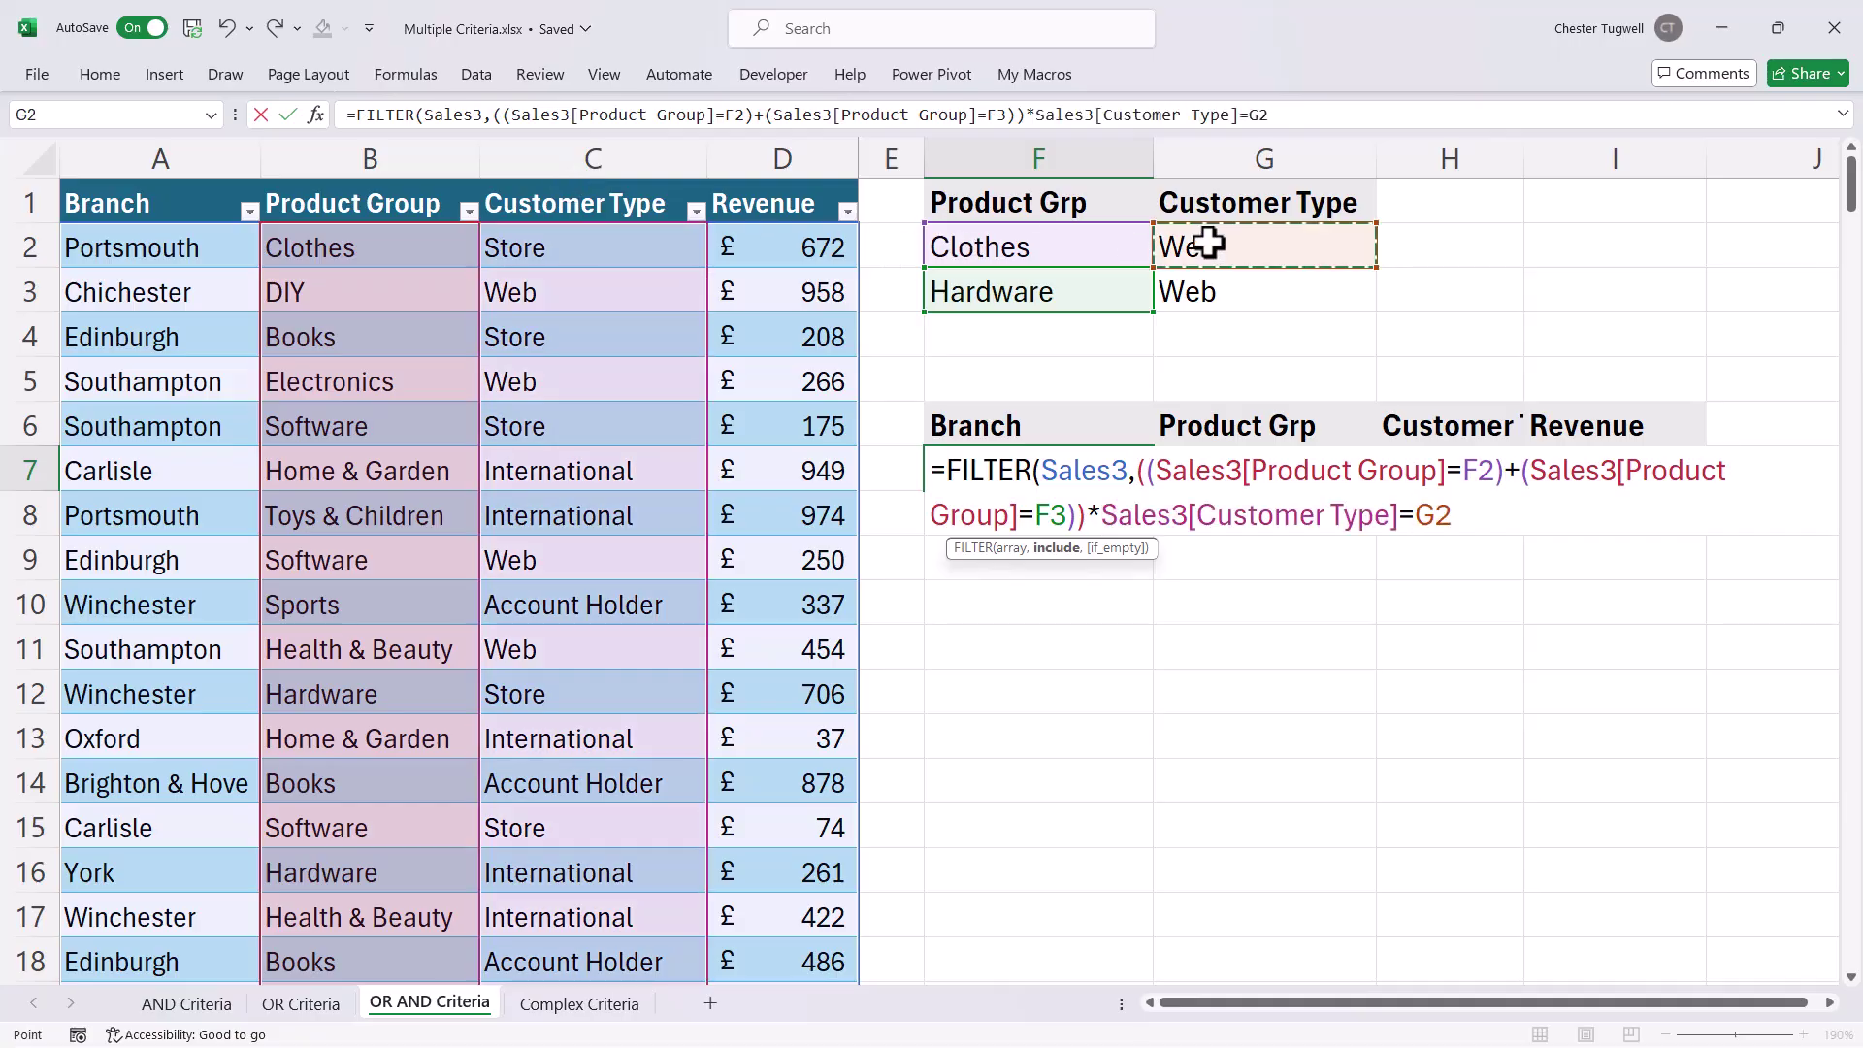
Step: Enclose the Sales3[Customer Type]=G2 condition in parentheses, then close and enter the FILTER formula
left_click(1108, 509)
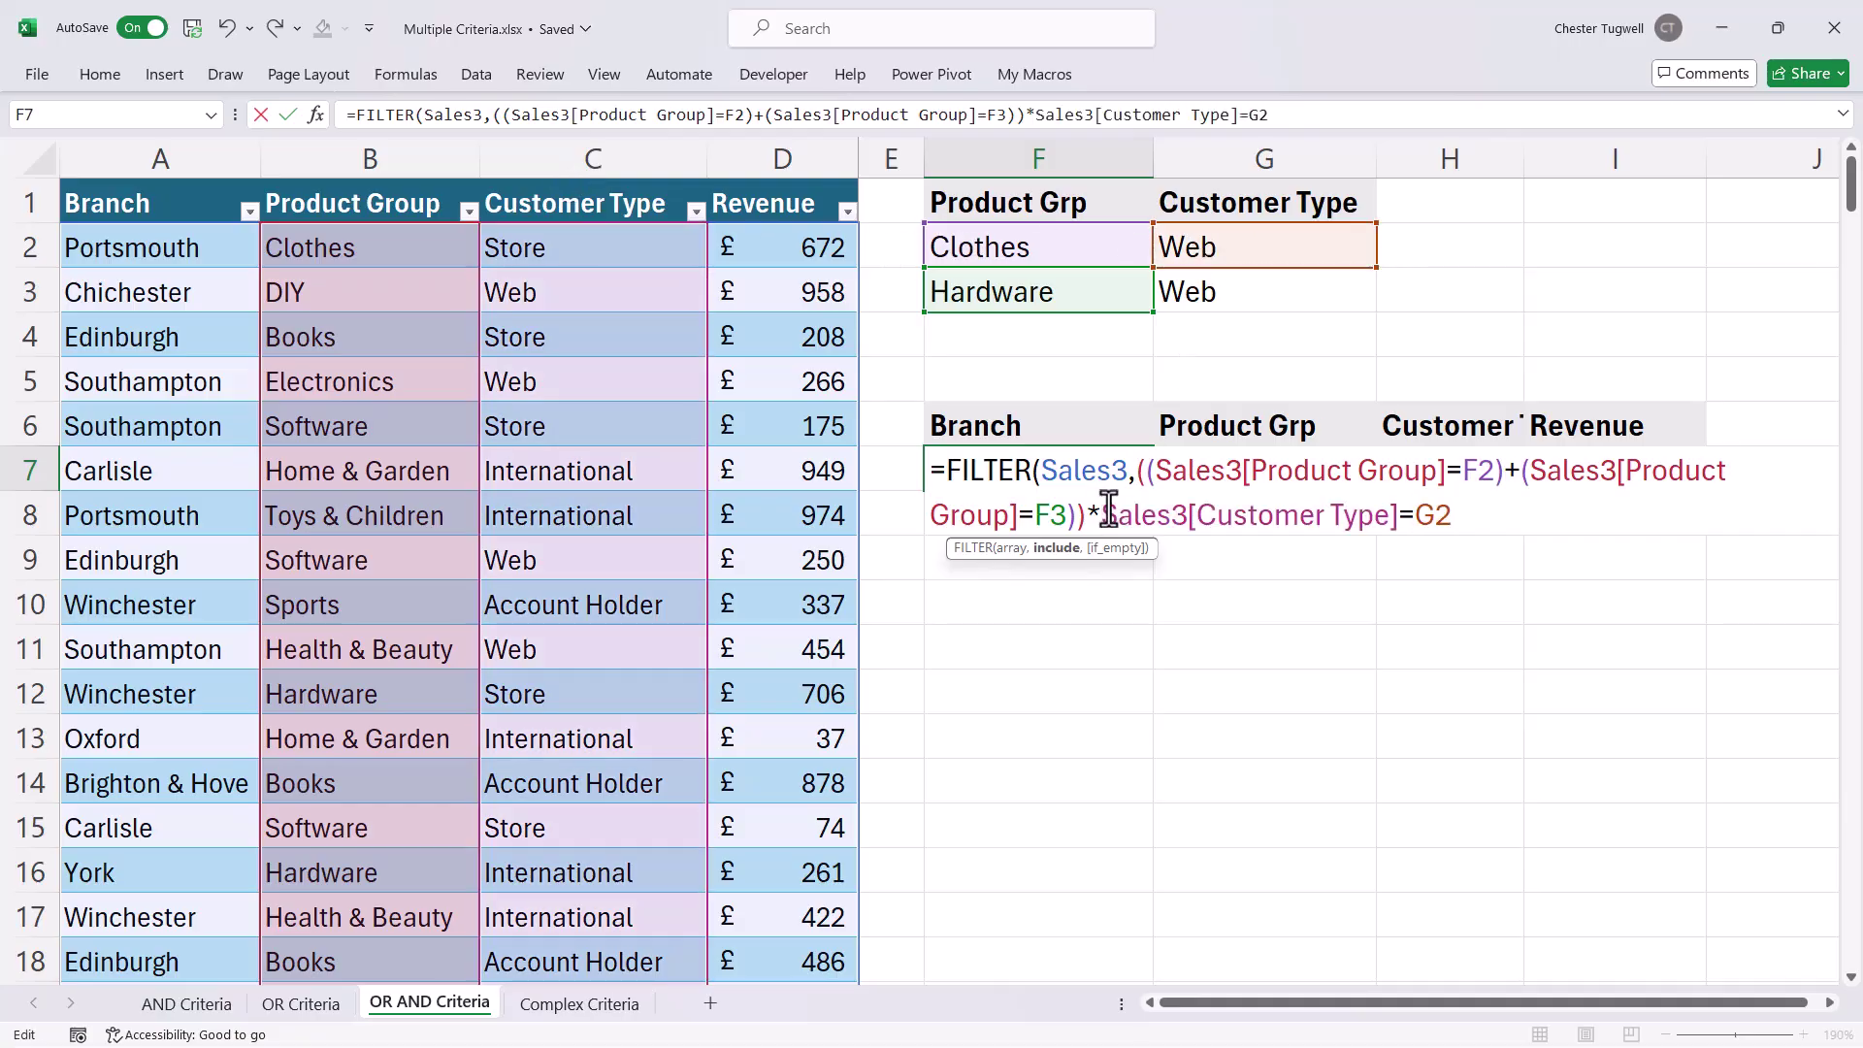
type("(")
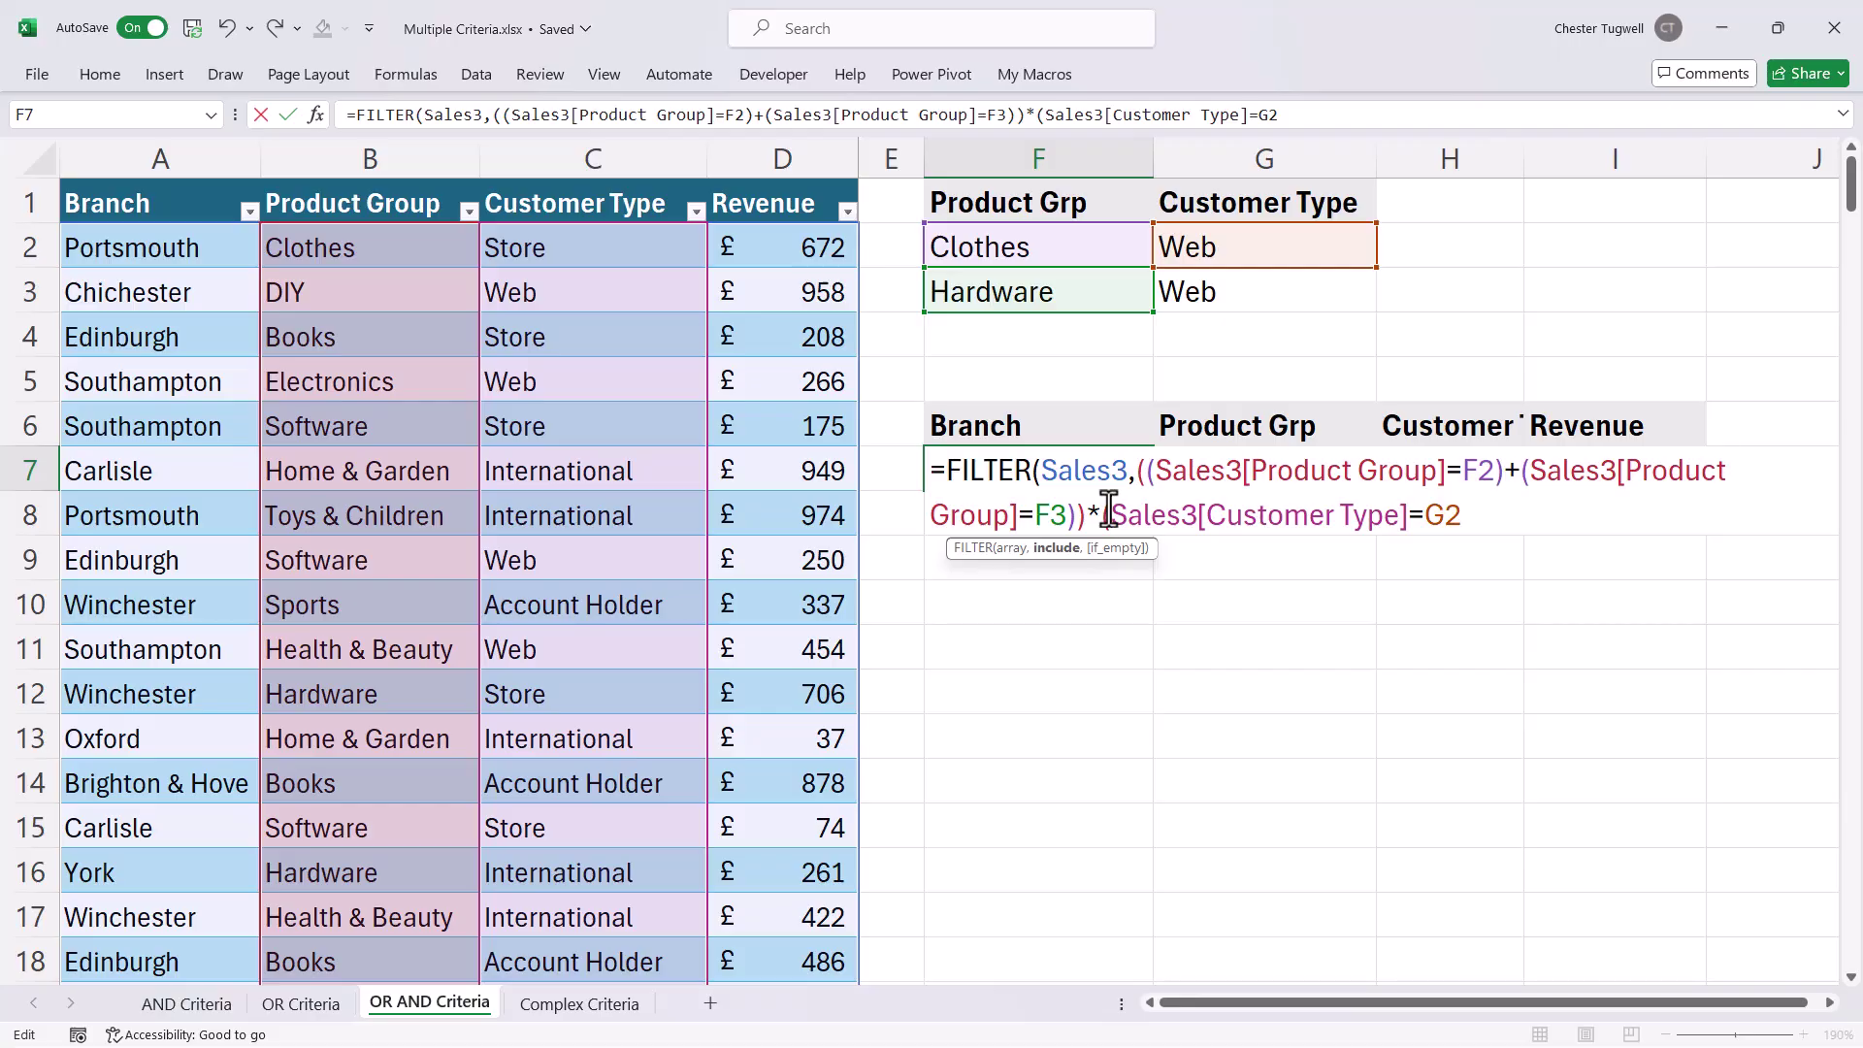
left_click(1475, 521)
type("))")
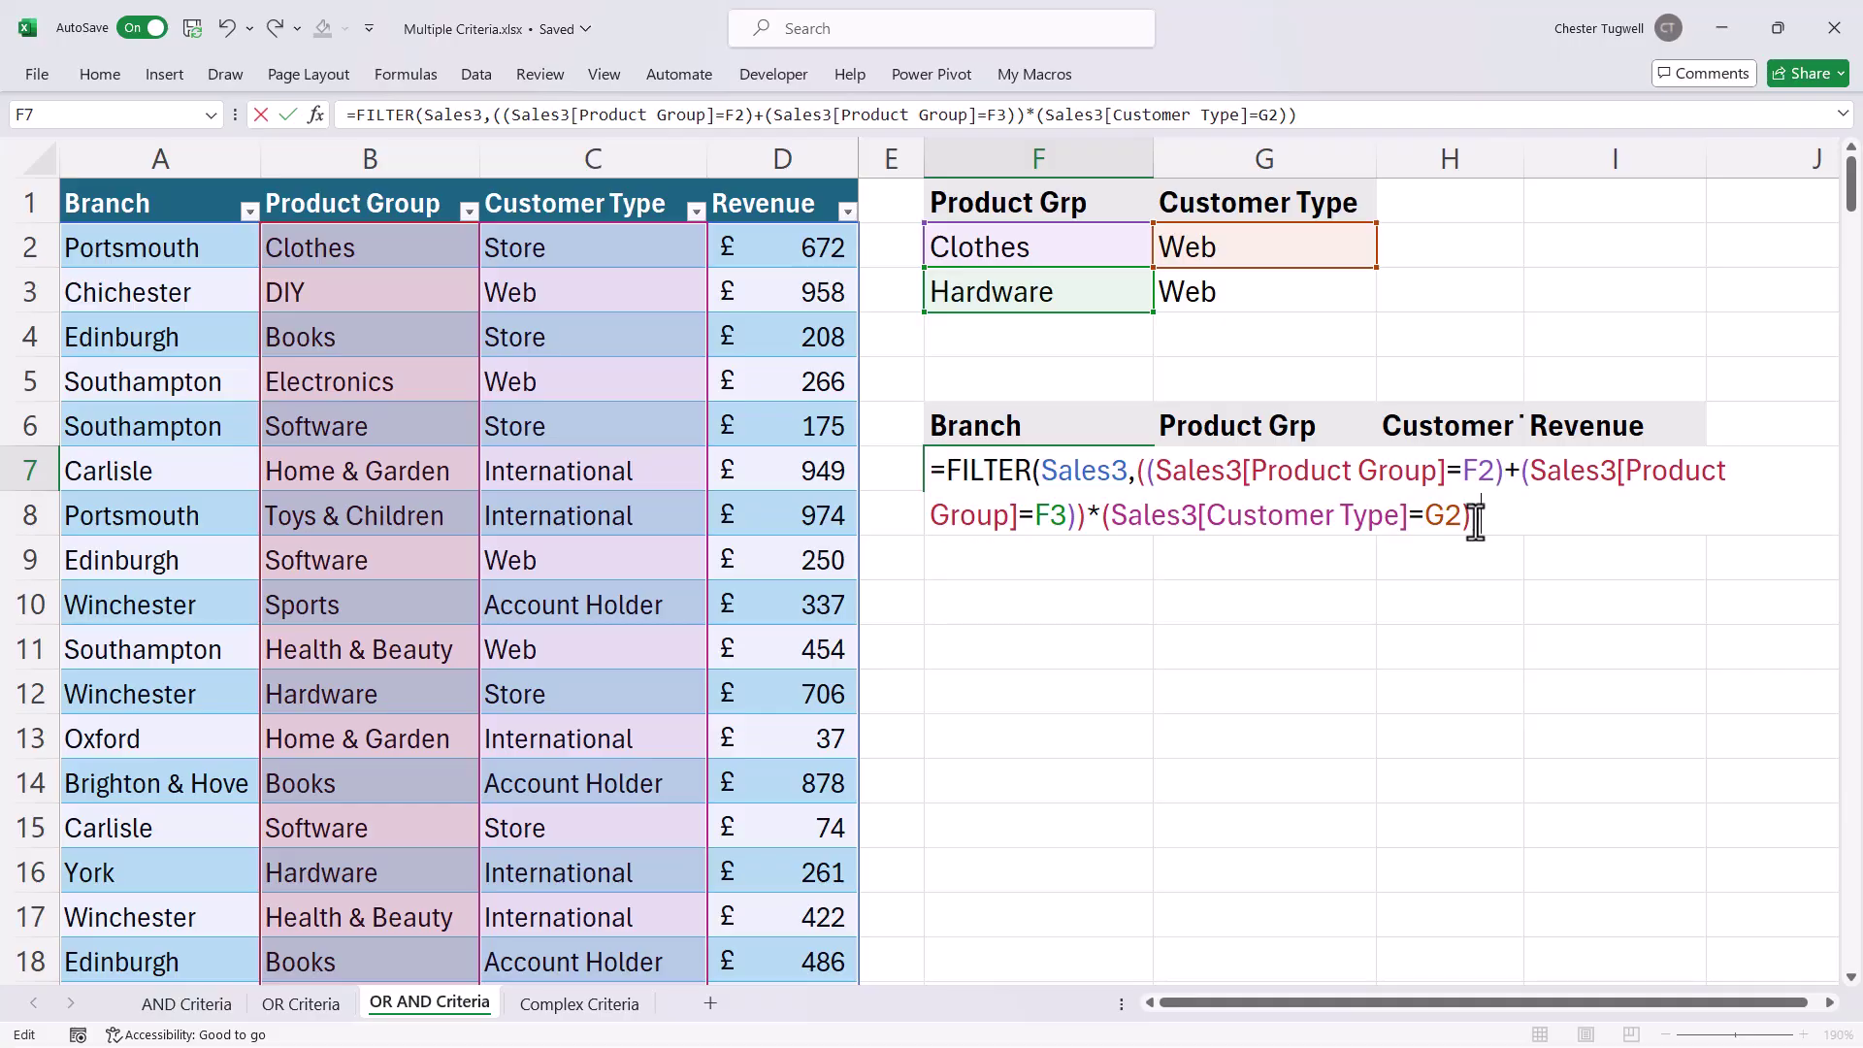
key("Return")
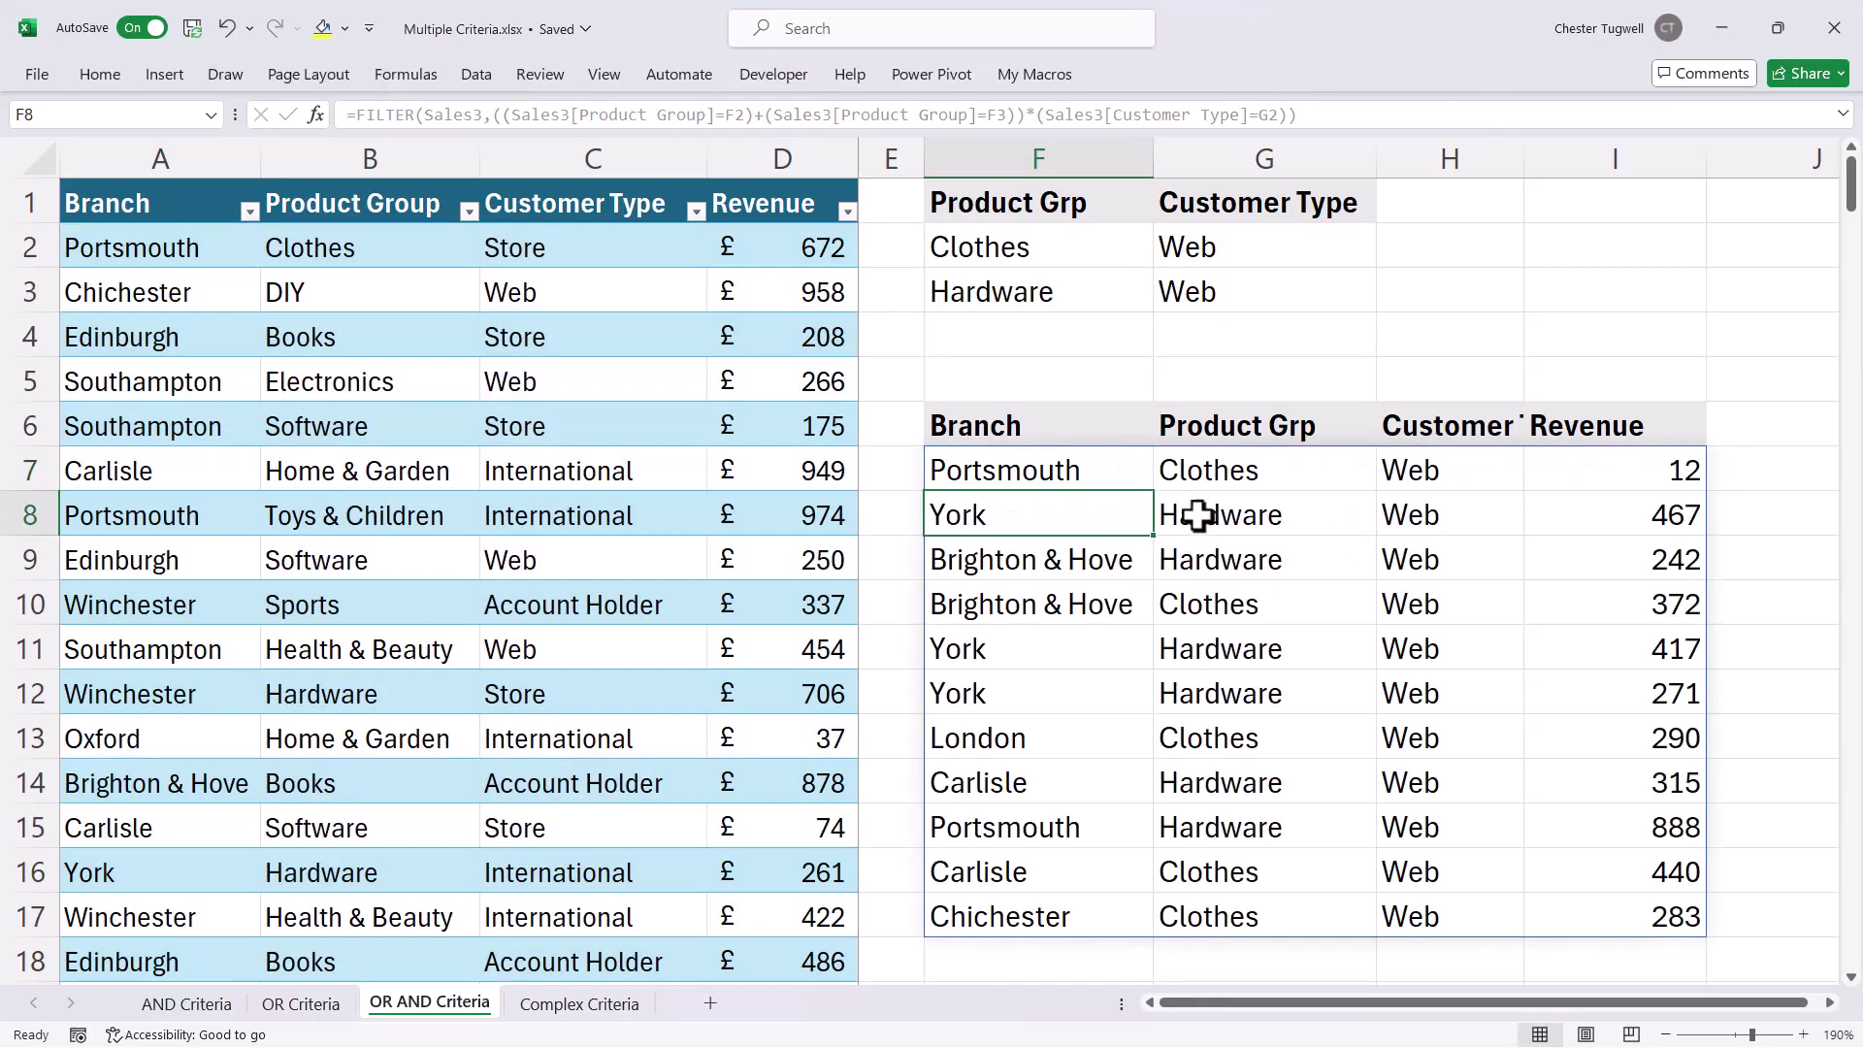
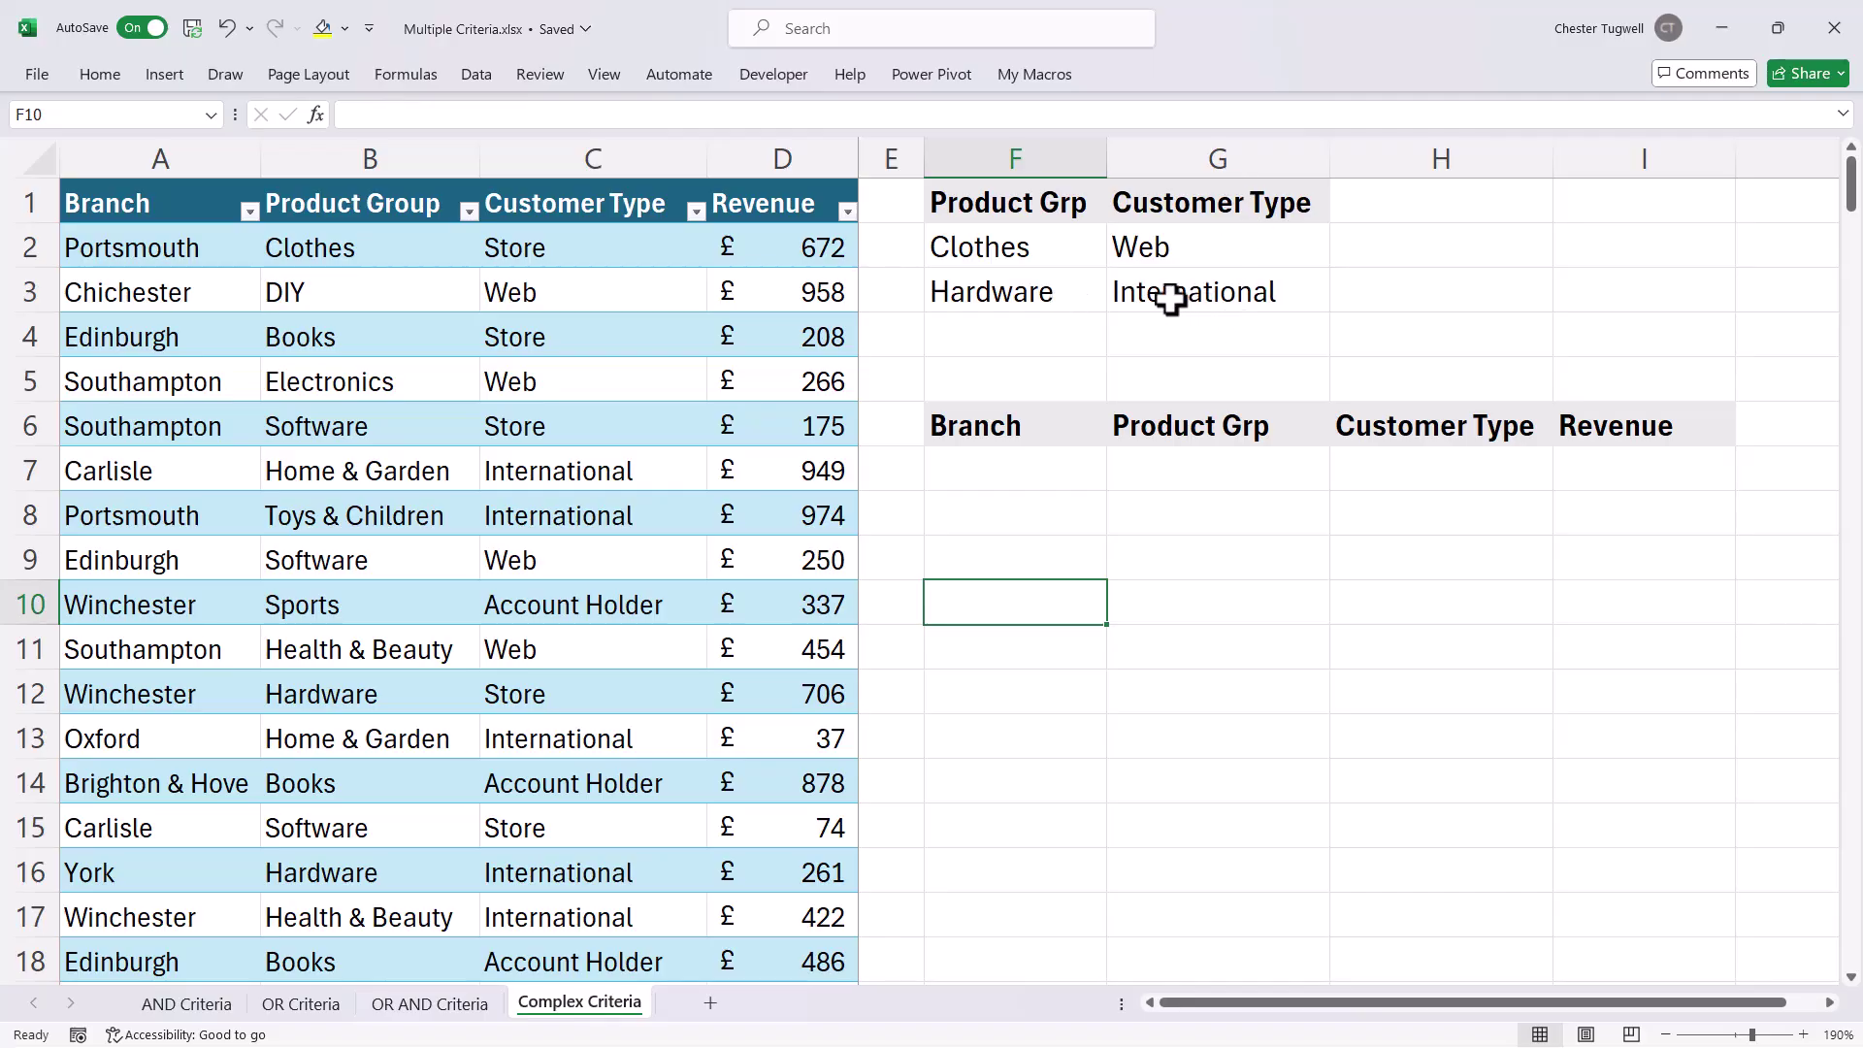
Step: On the Complex Criteria sheet, start a FILTER formula in F7 on the Sales4 table with the condition Sales4[Product Group]=F2
left_click(1042, 472)
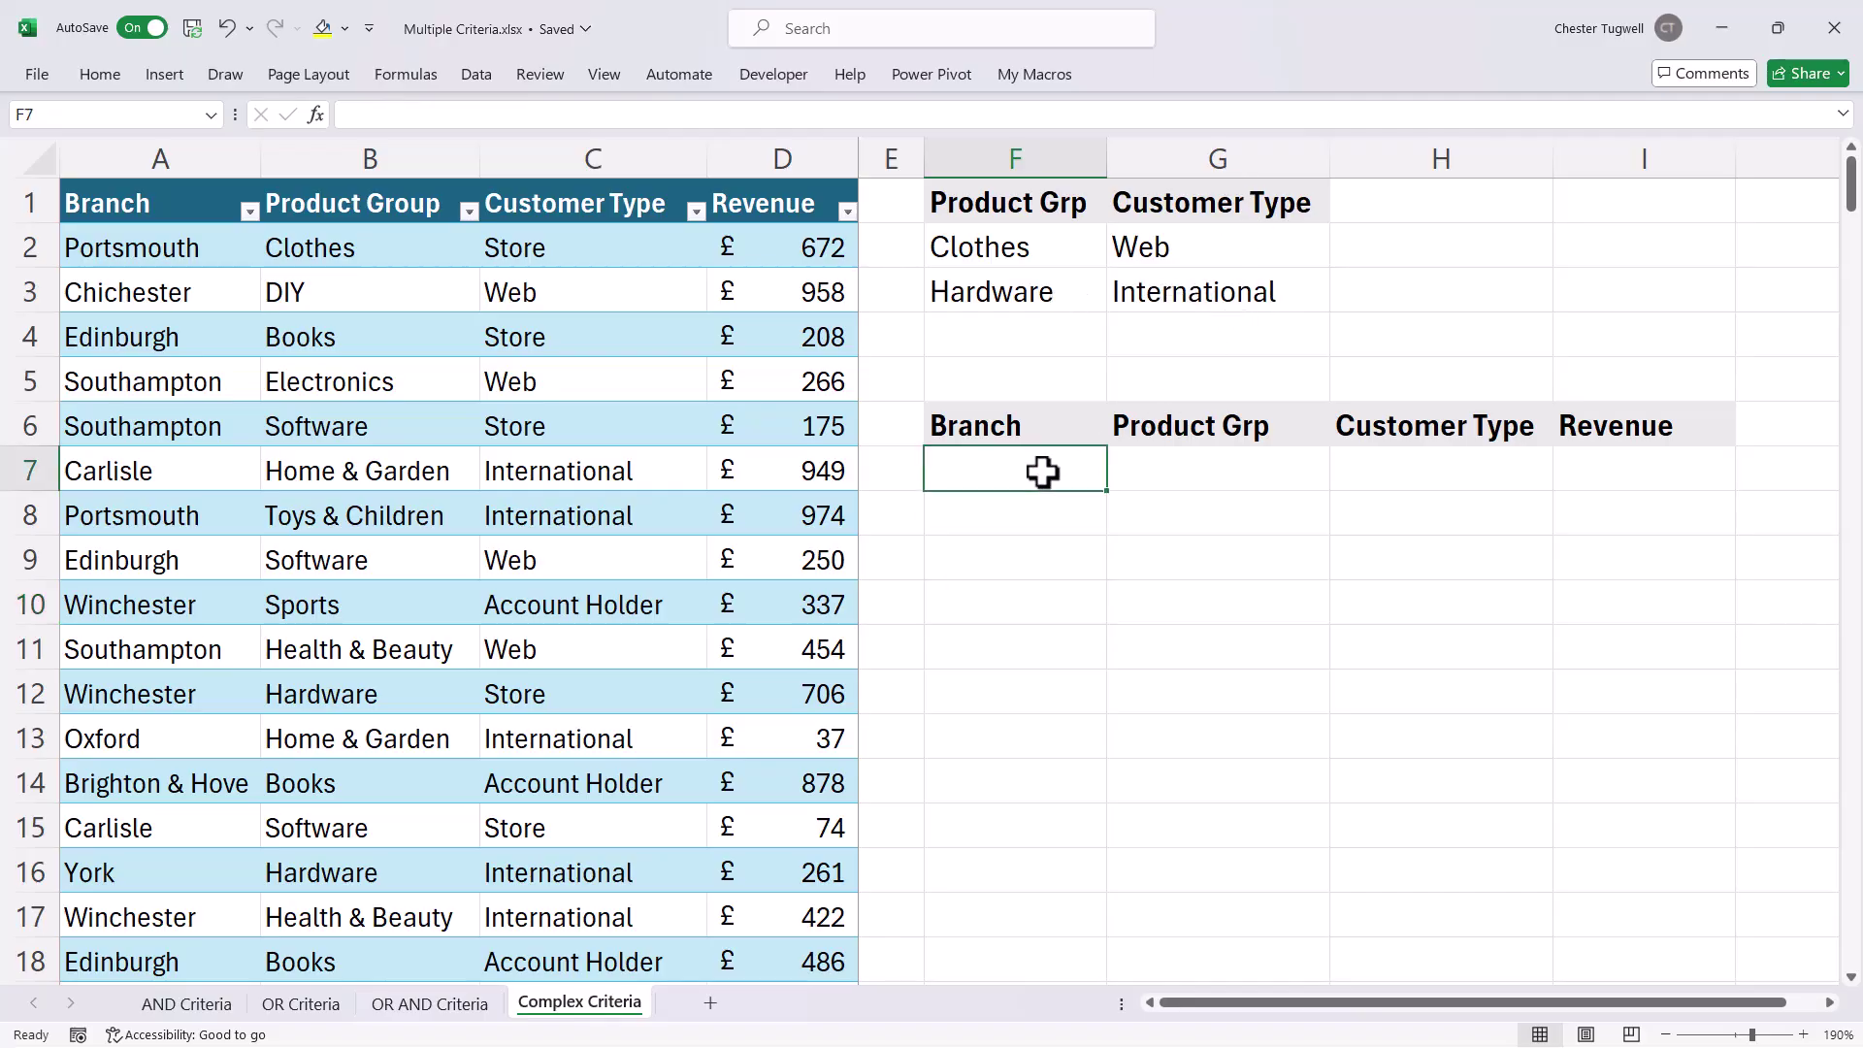
type("=FILT")
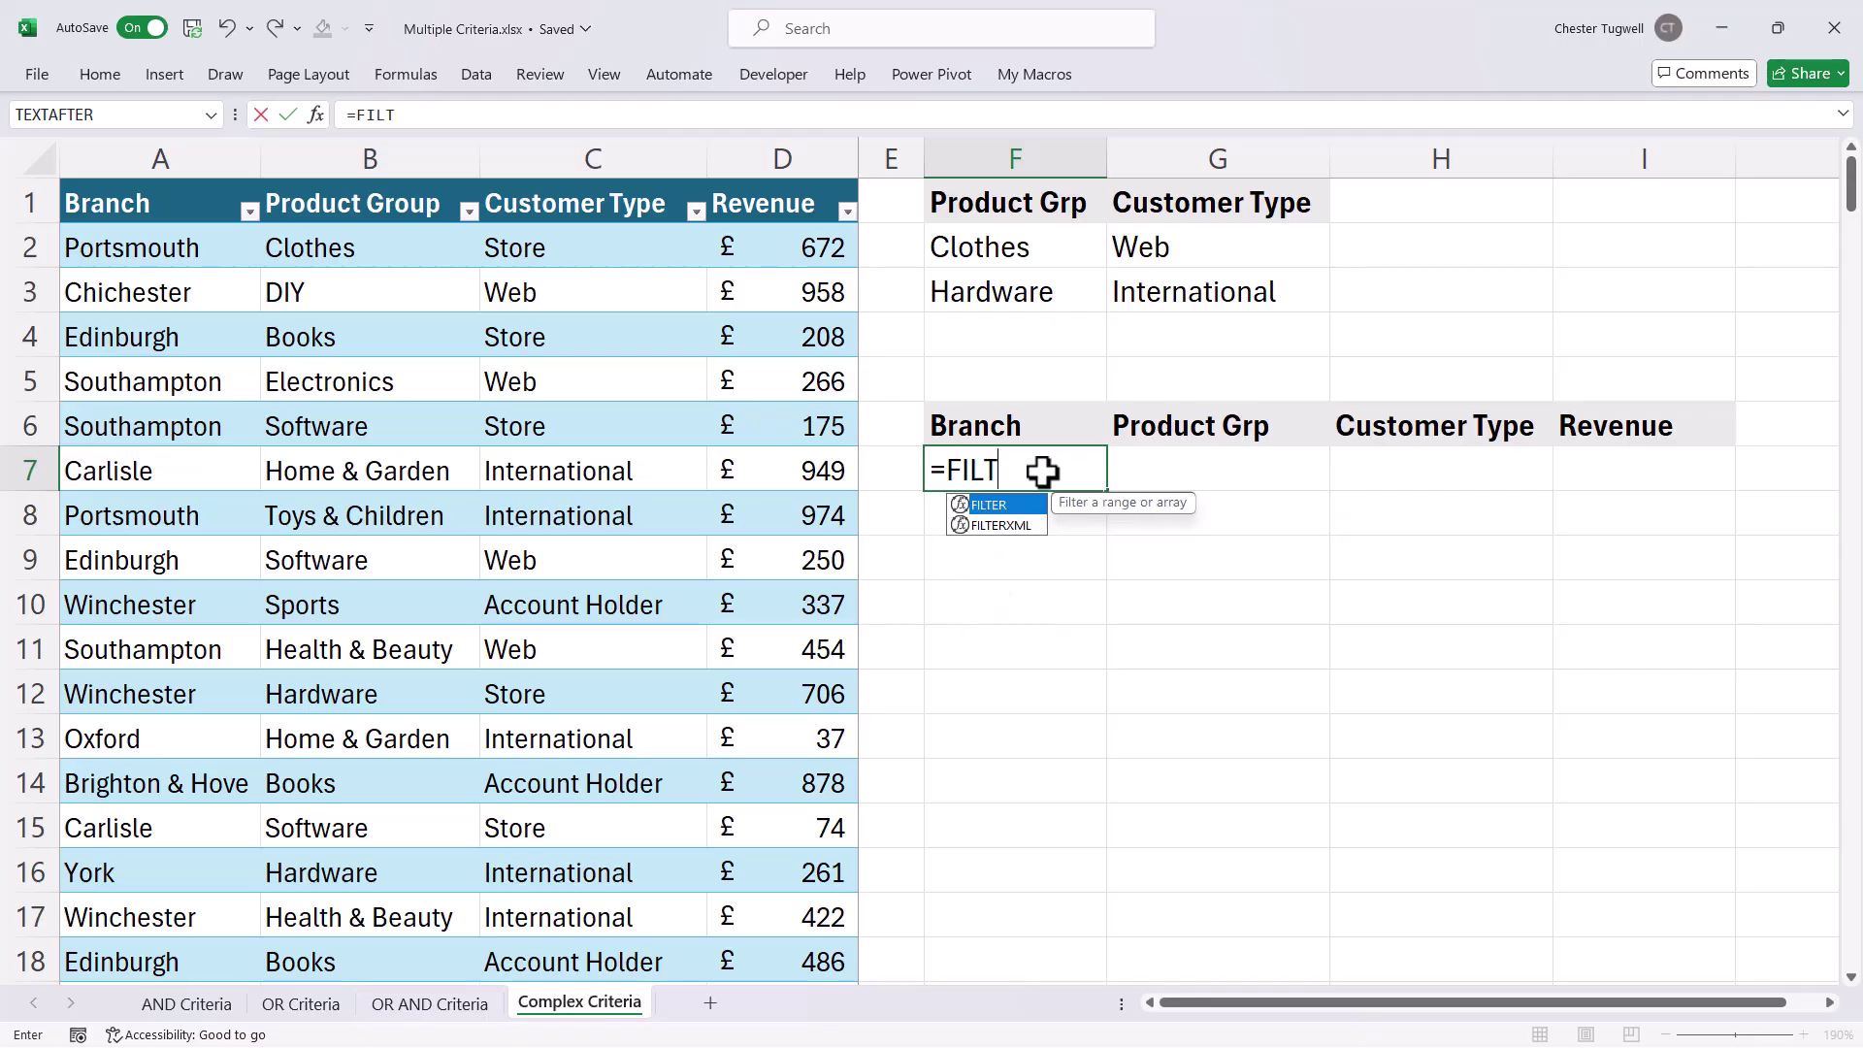
type("ER(")
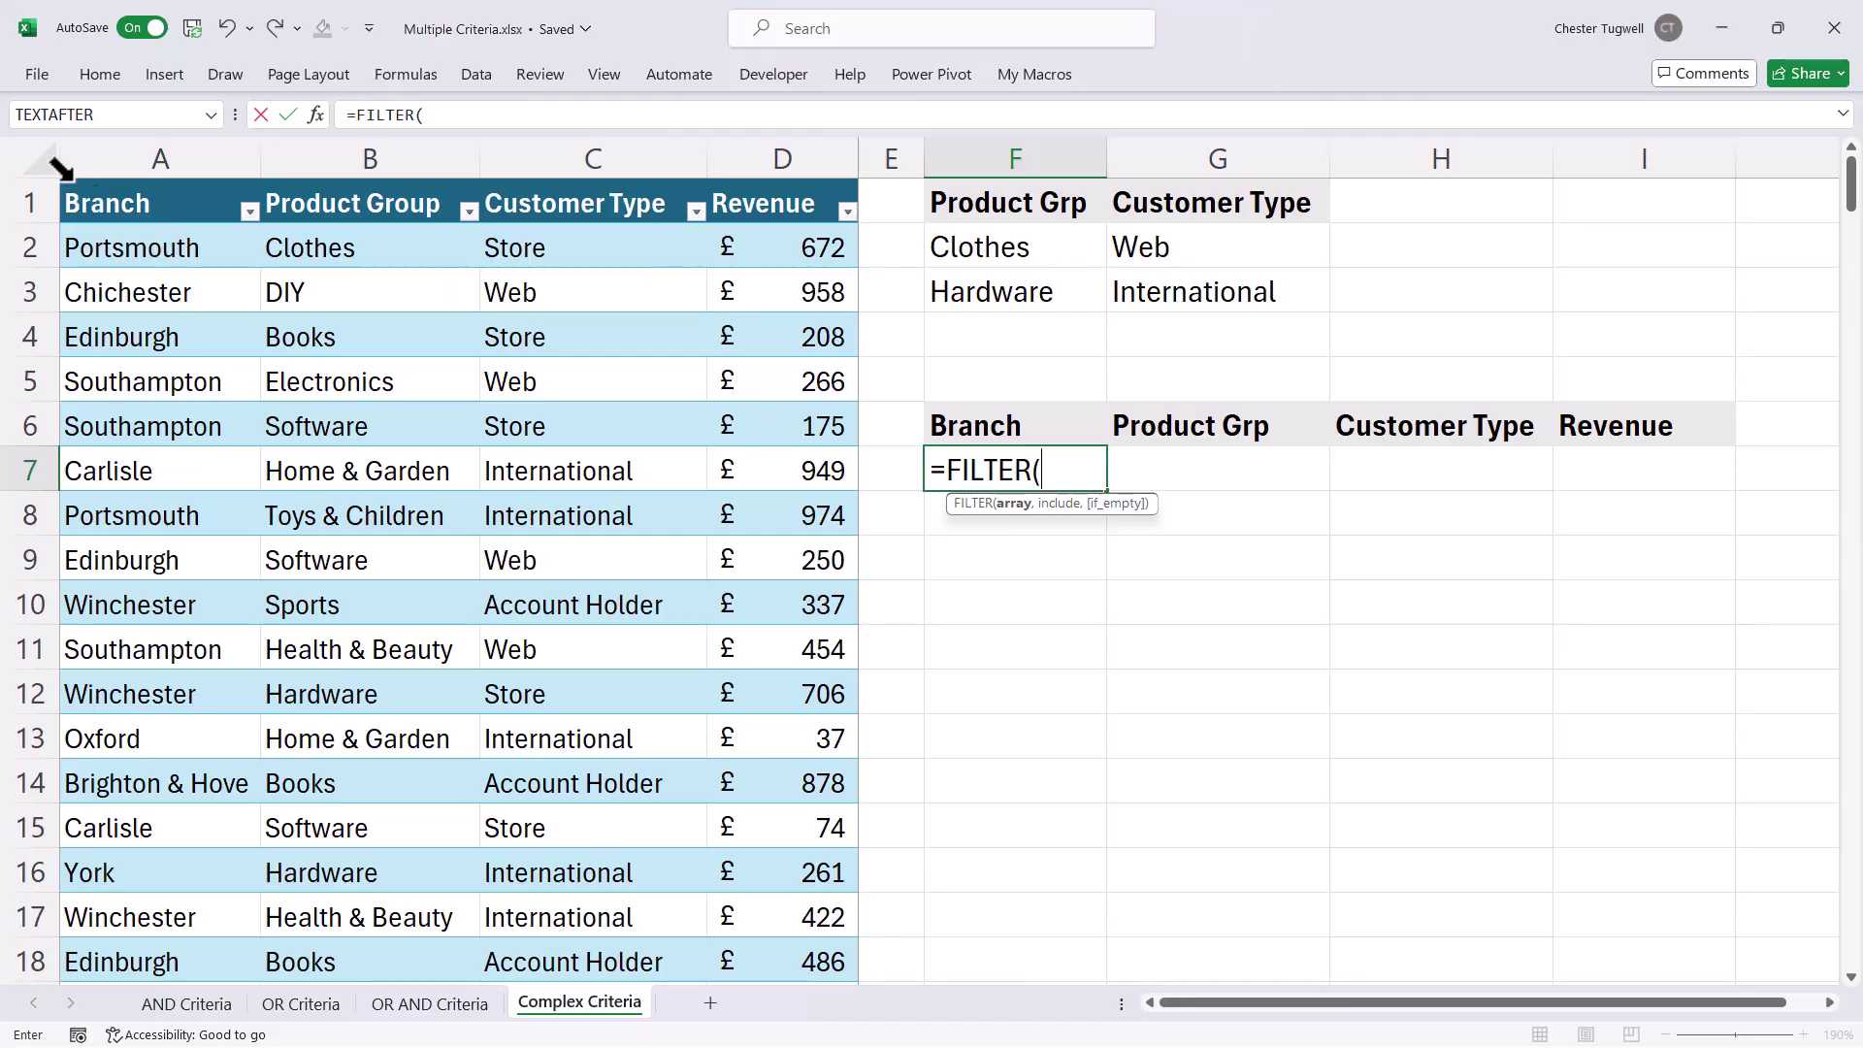
left_click(66, 184)
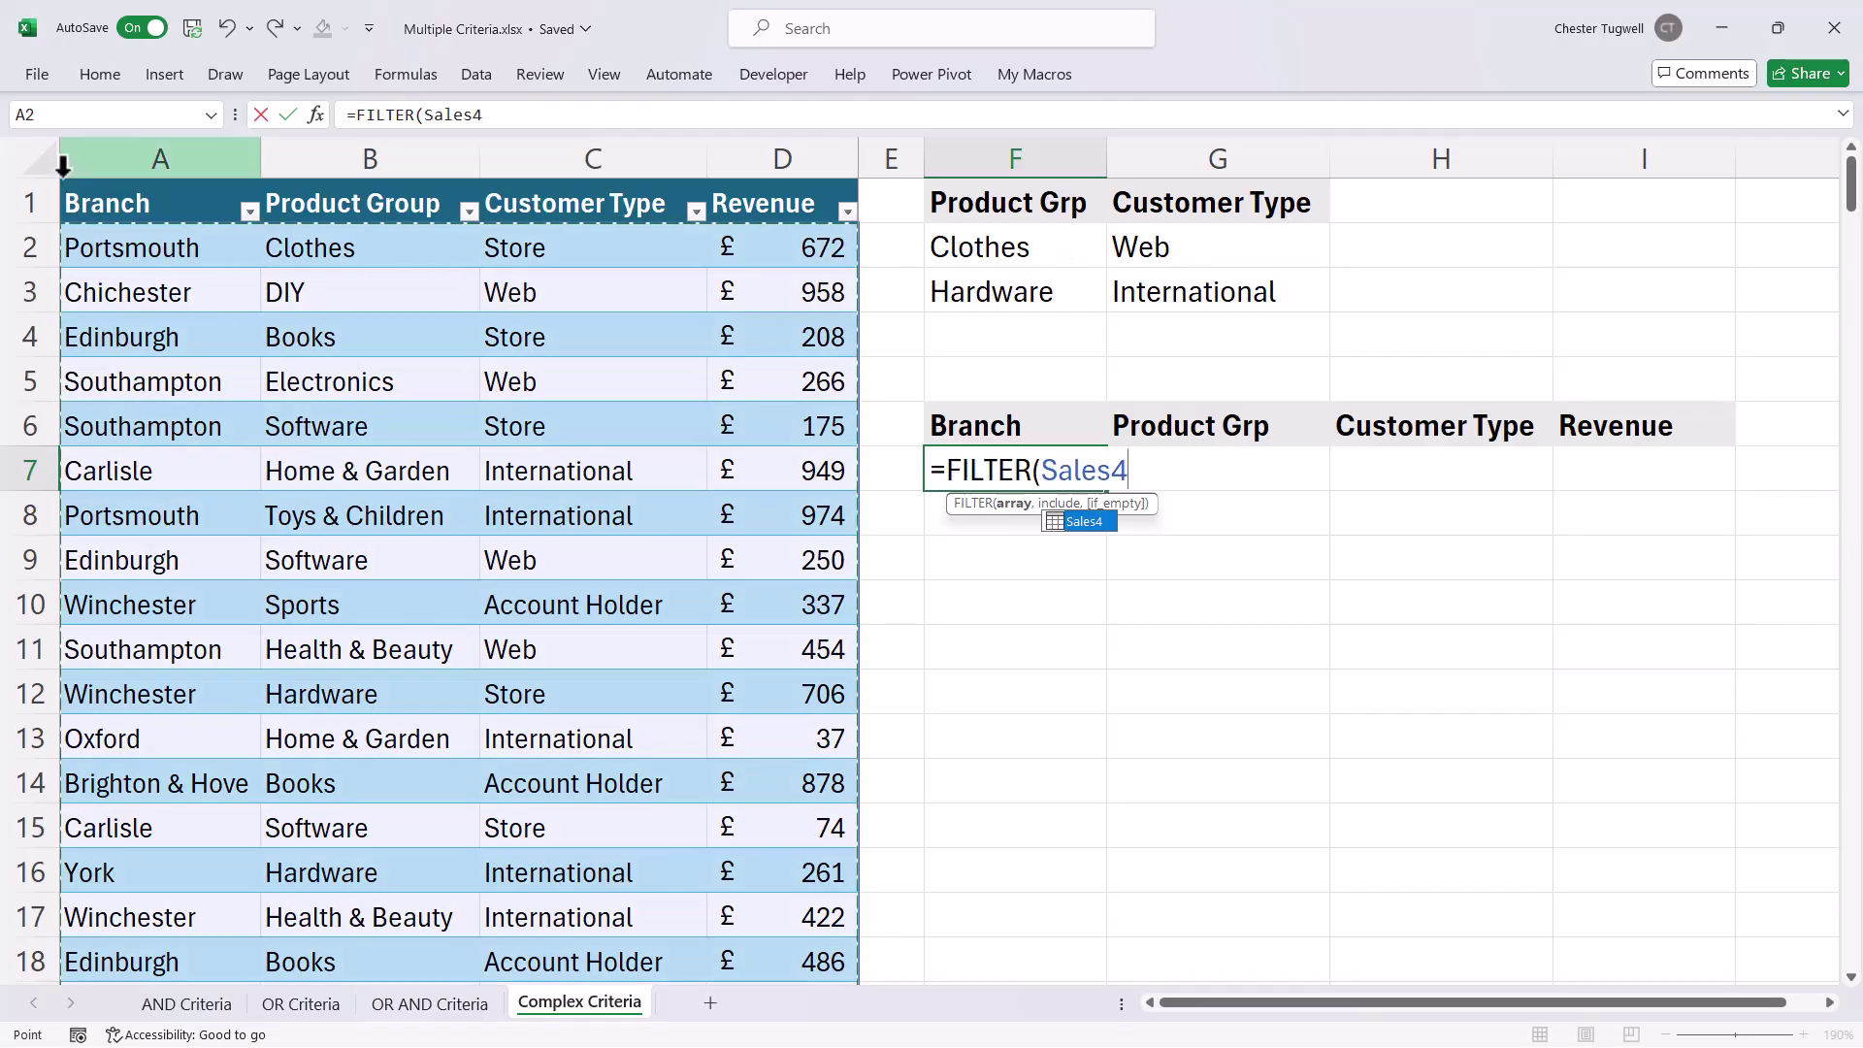
type(",")
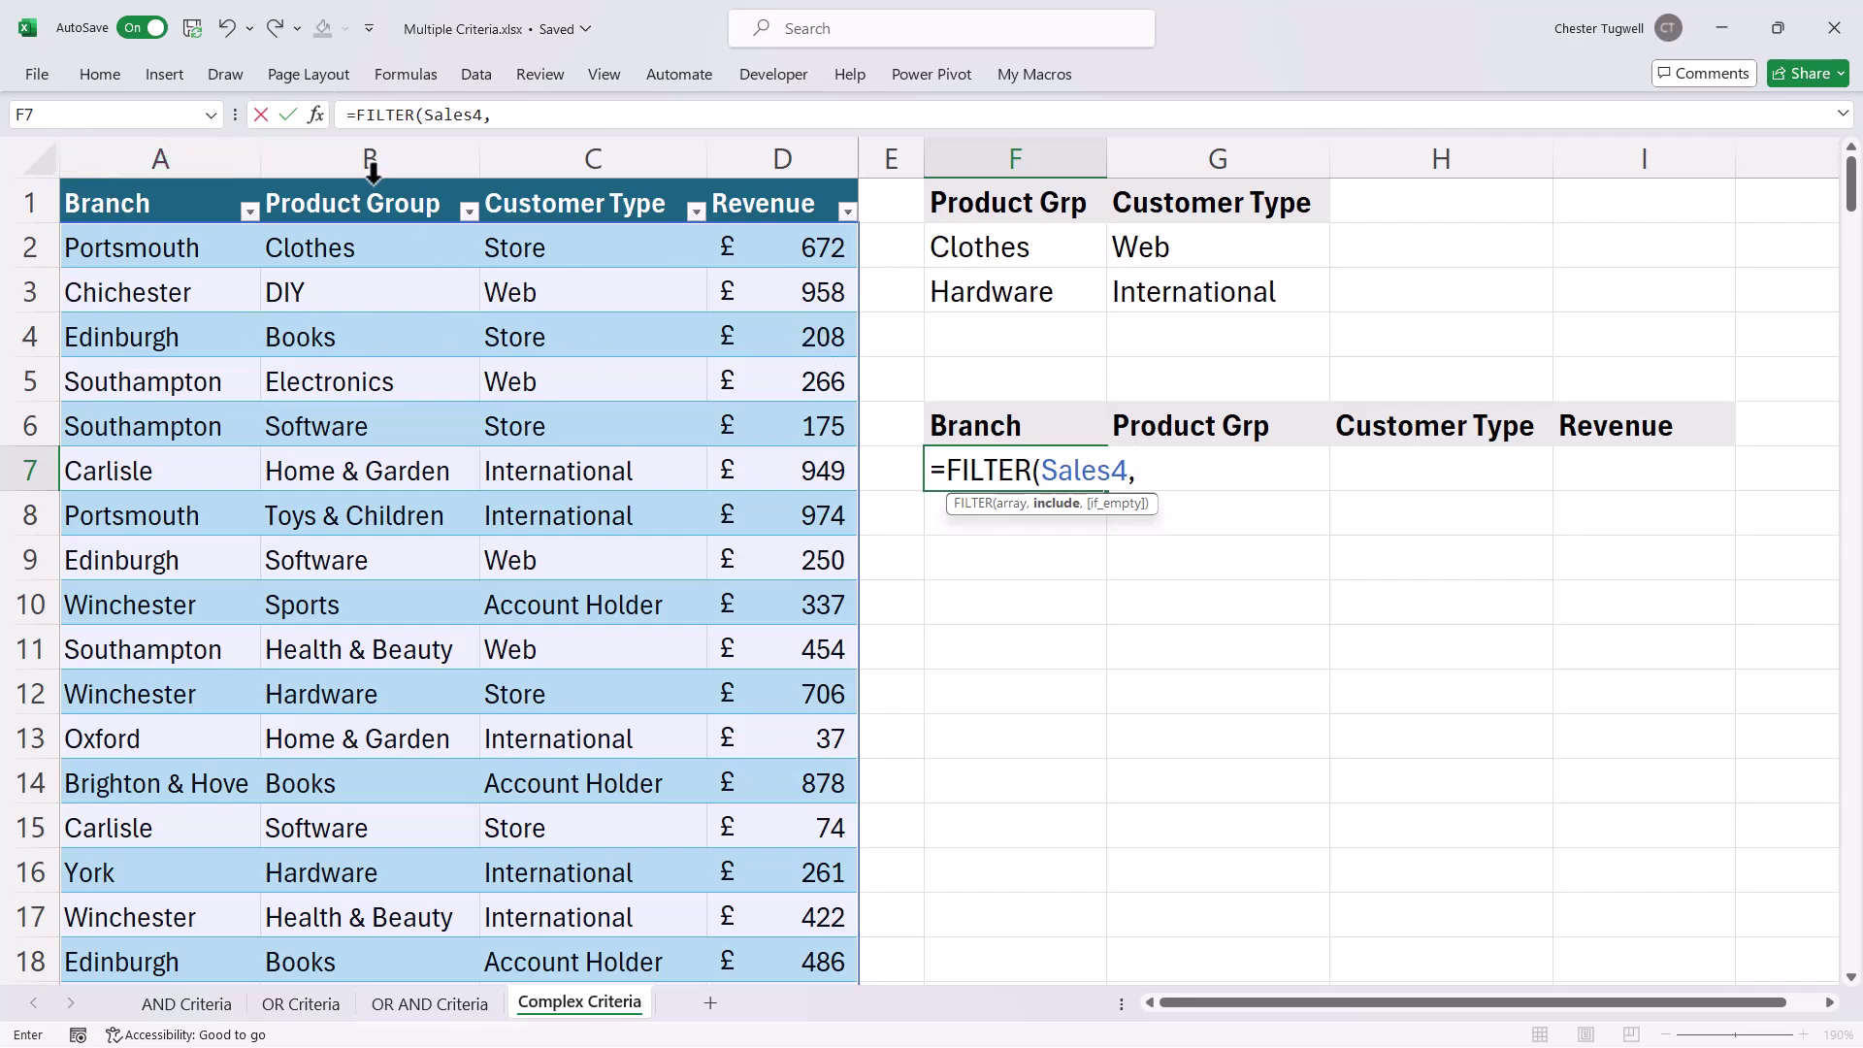
left_click(349, 182)
type("=")
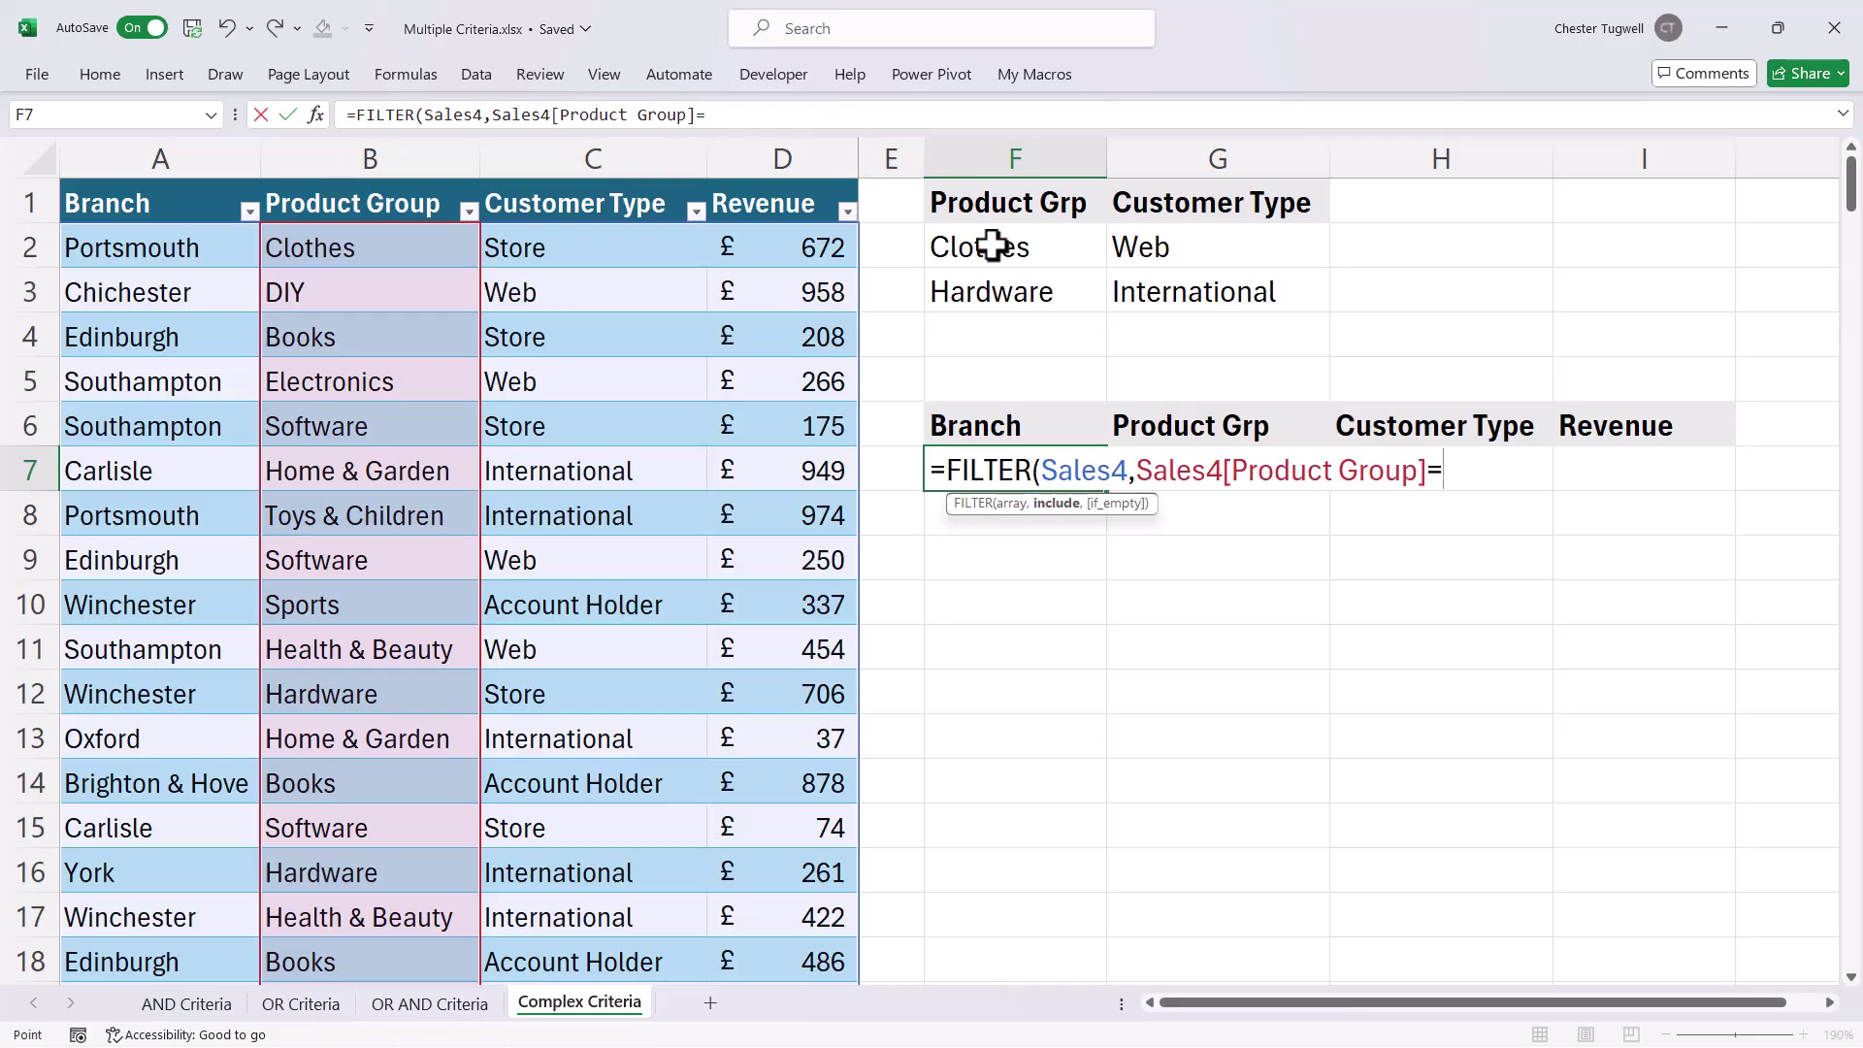
left_click(991, 247)
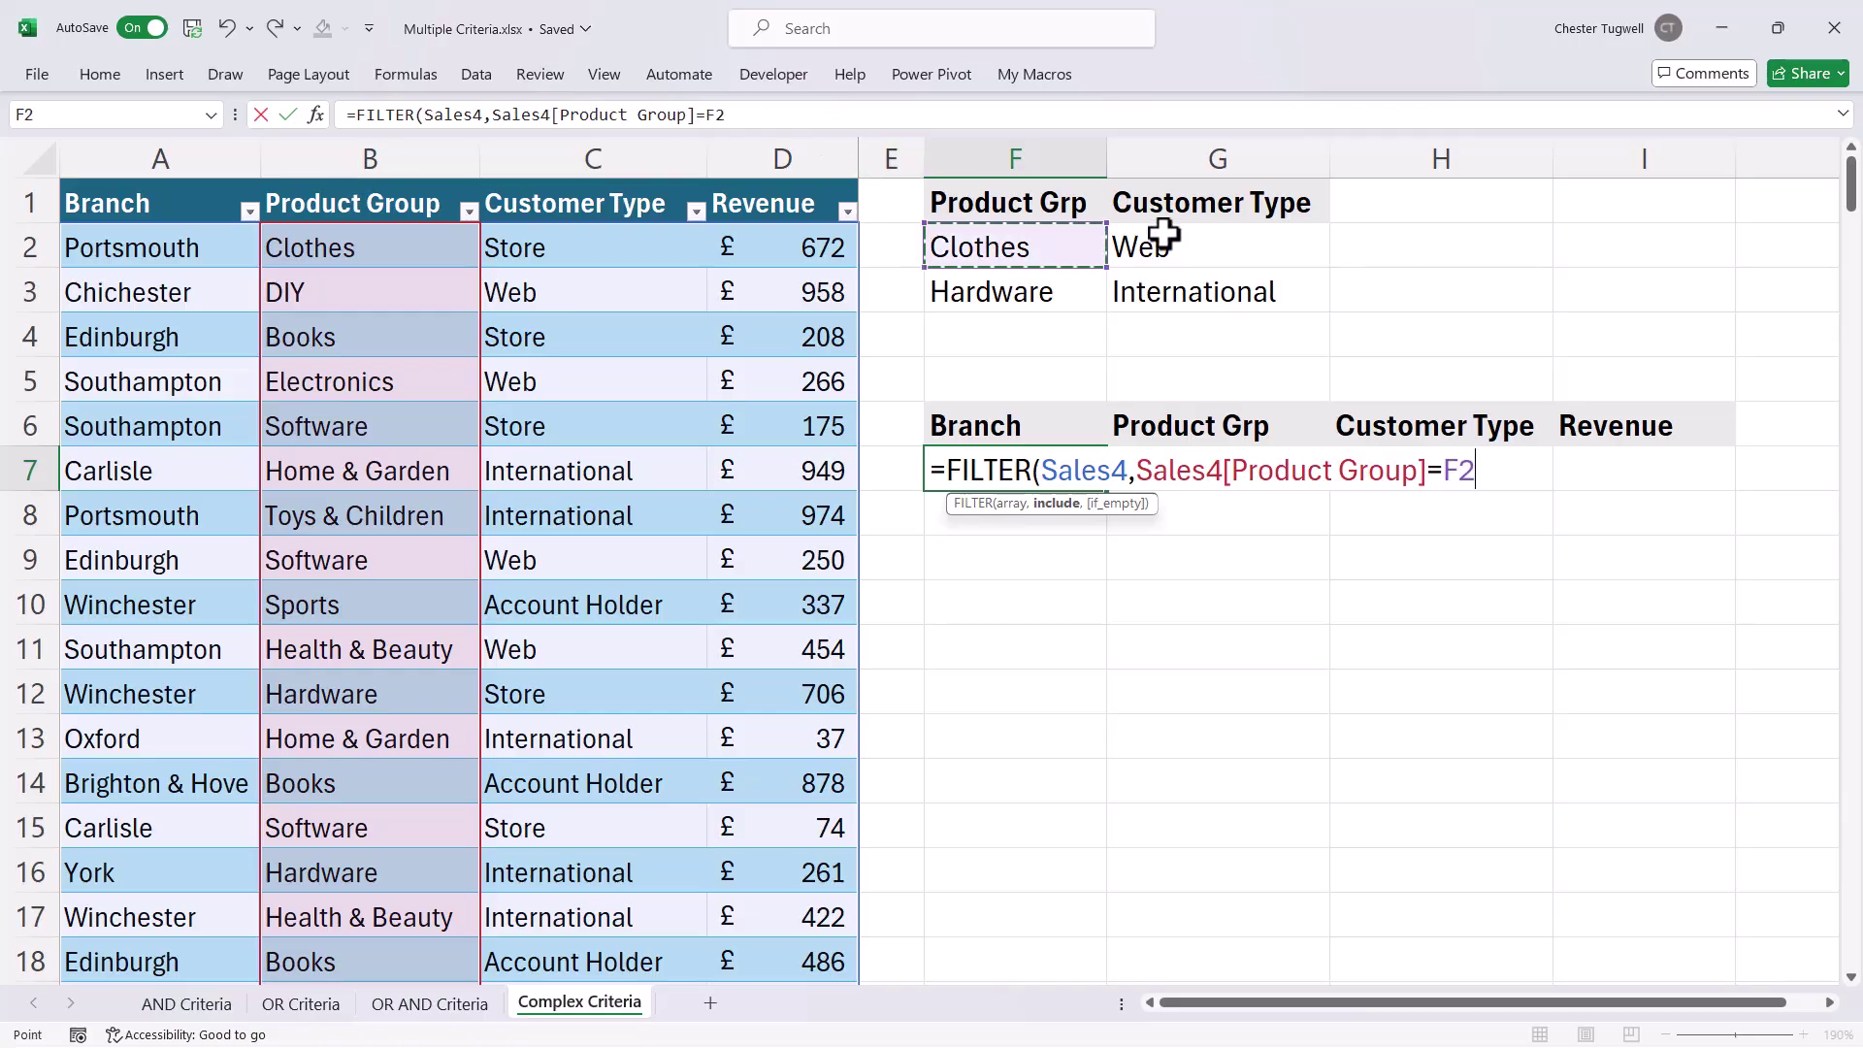
Step: Add an AND condition to the Sales4 FILTER formula with a multiplication operator and Sales4[Customer Type]=G2
type("*")
left_click(562, 188)
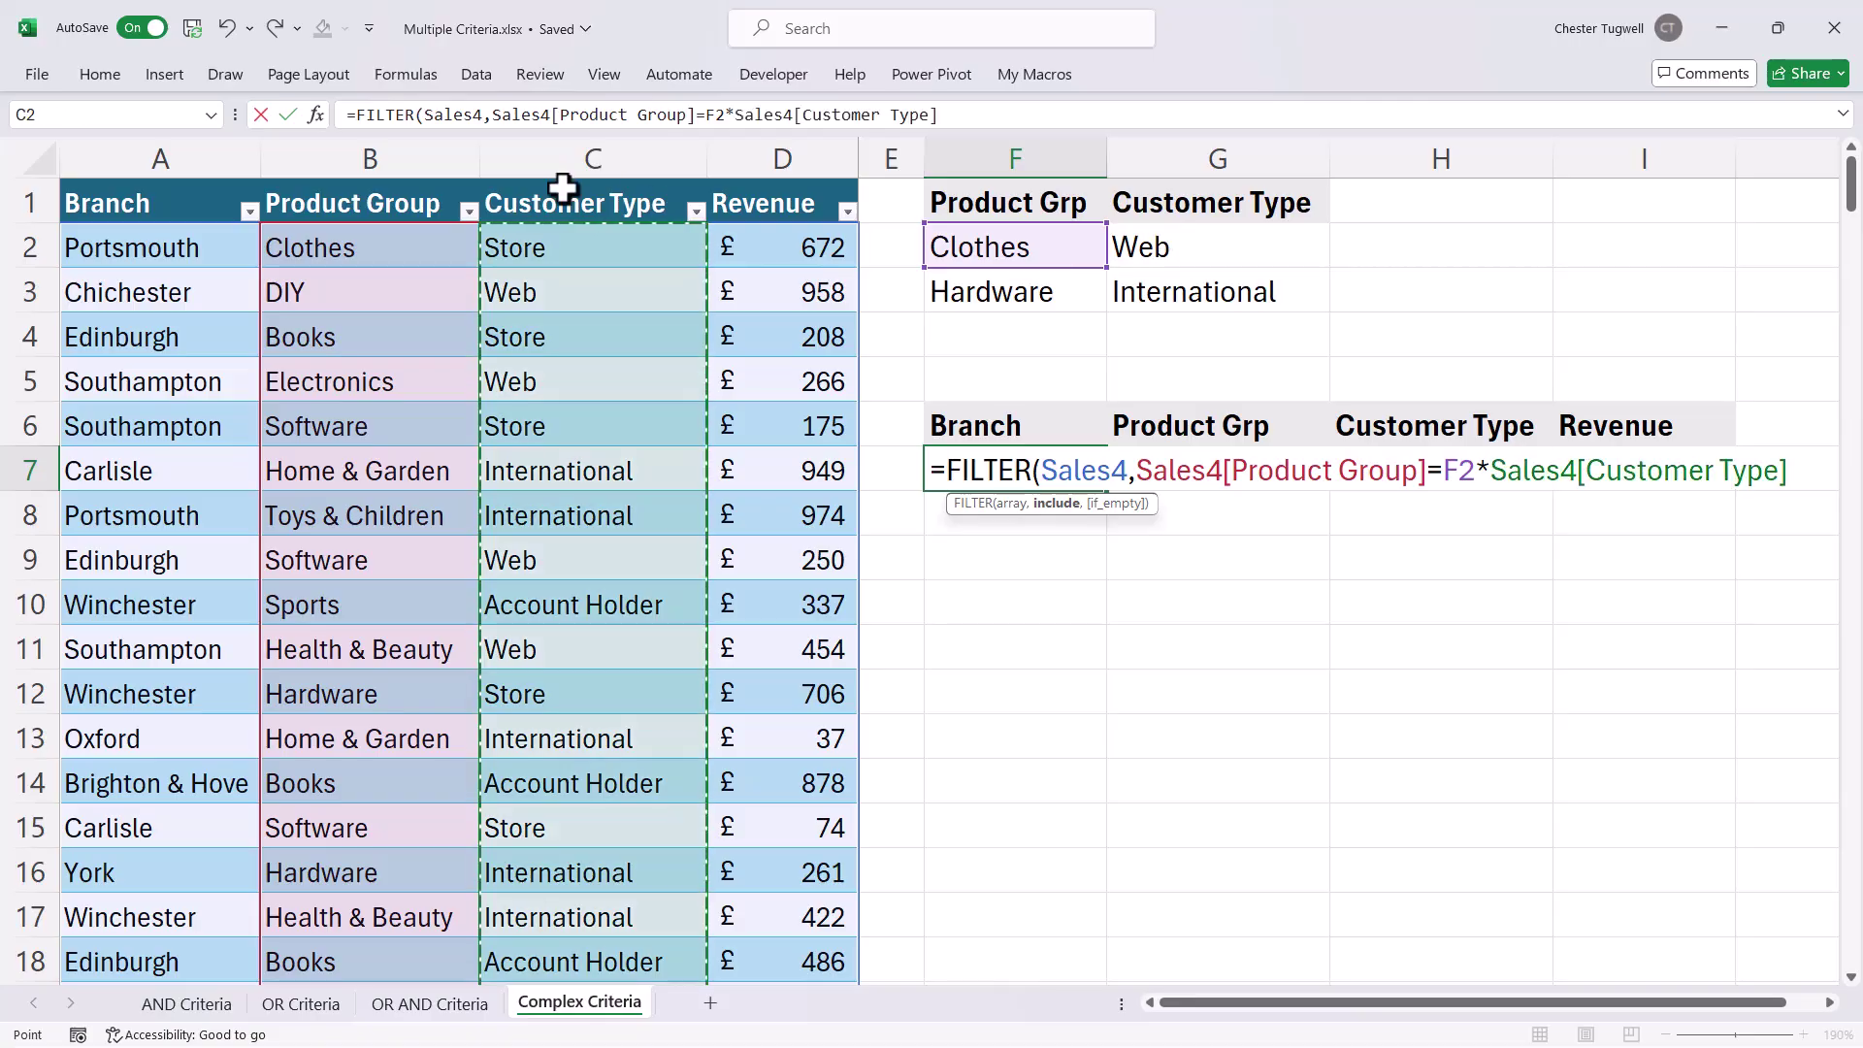
type("=")
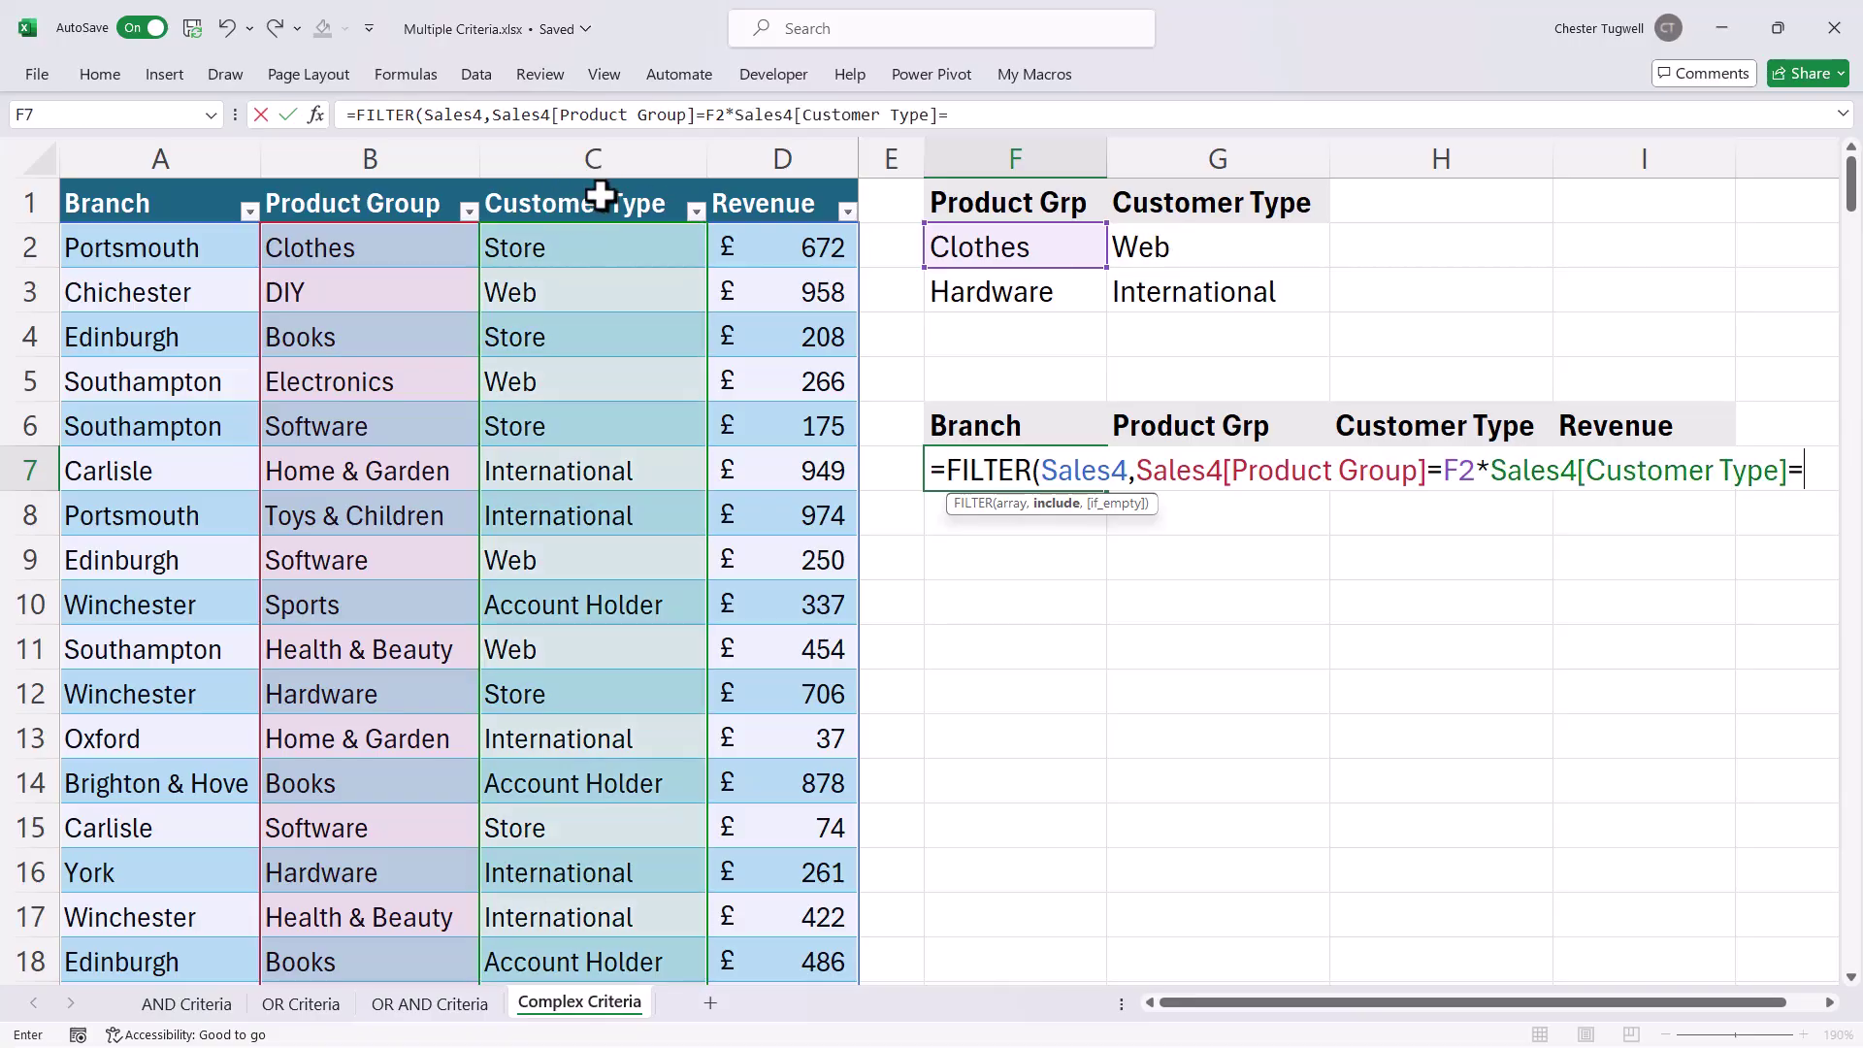
left_click(1169, 250)
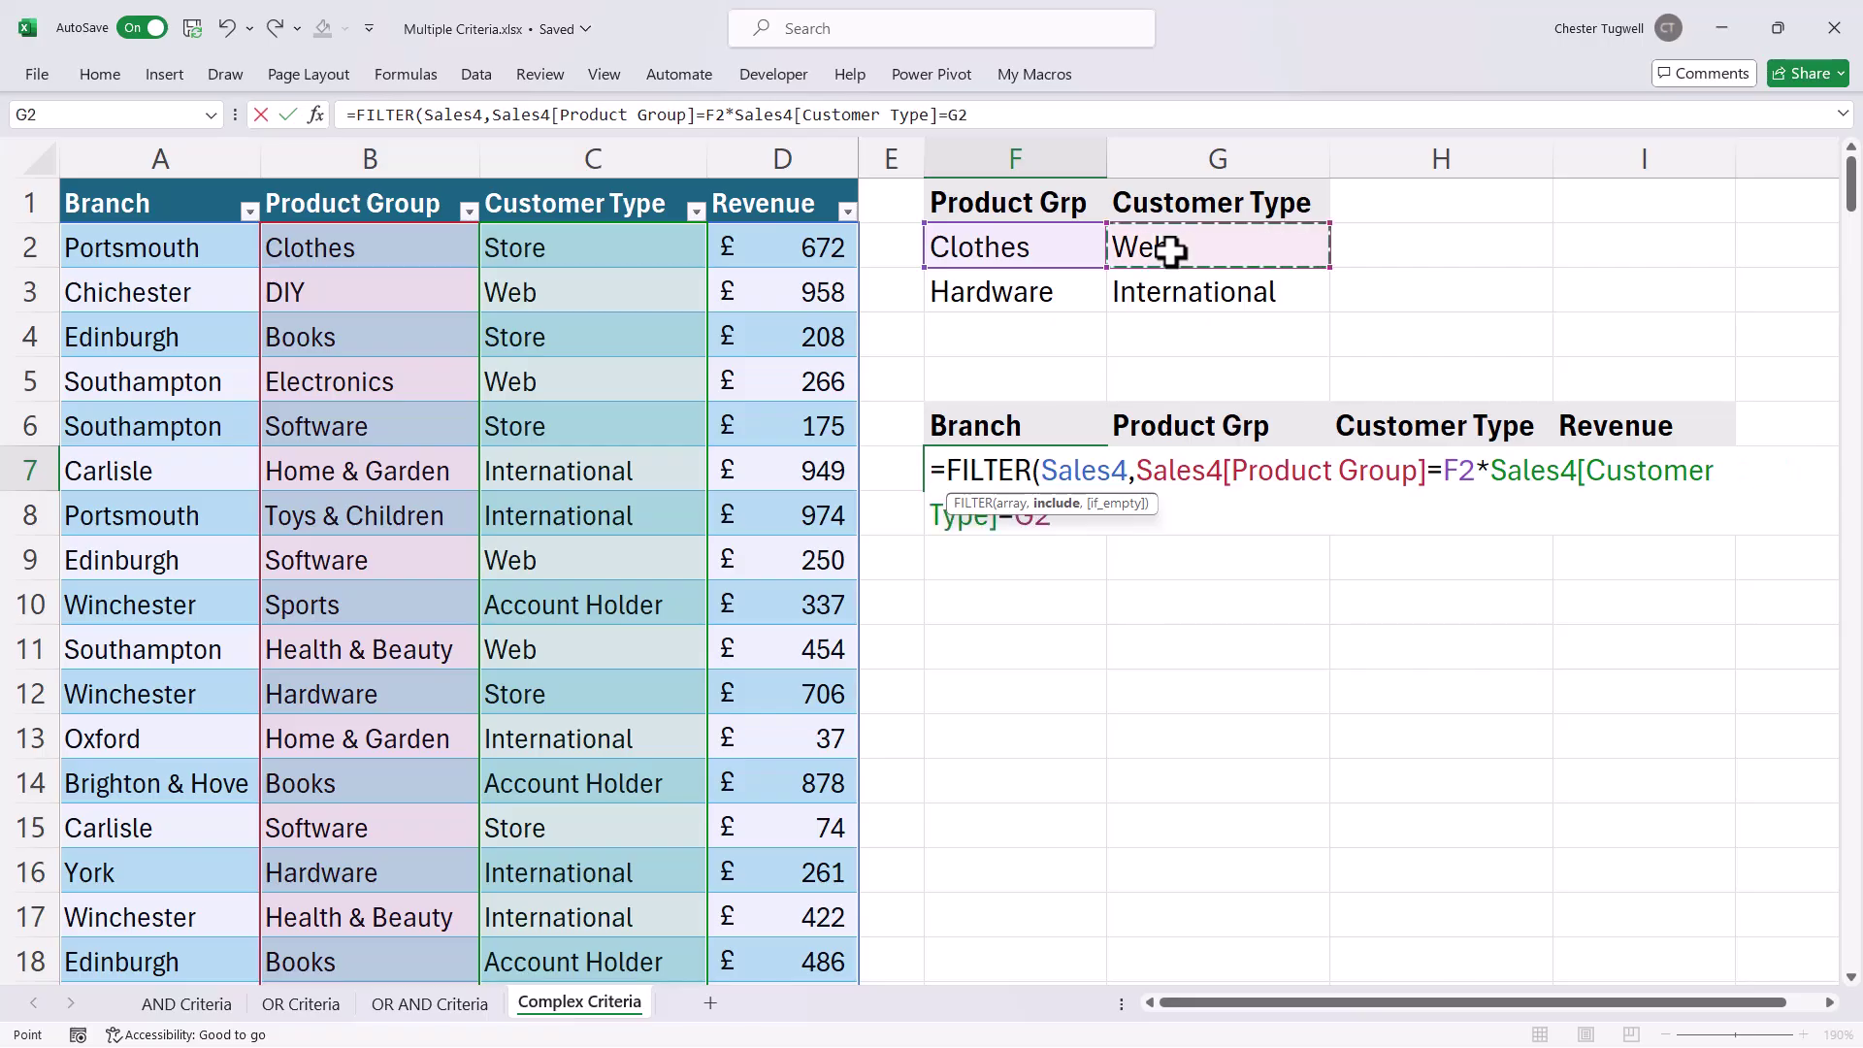
Step: Enclose each of the two conditions in its own parentheses, giving (Sales4[Product Group]=F2)*(Sales4[Customer Type]=G2)
left_click(1147, 469)
type("(")
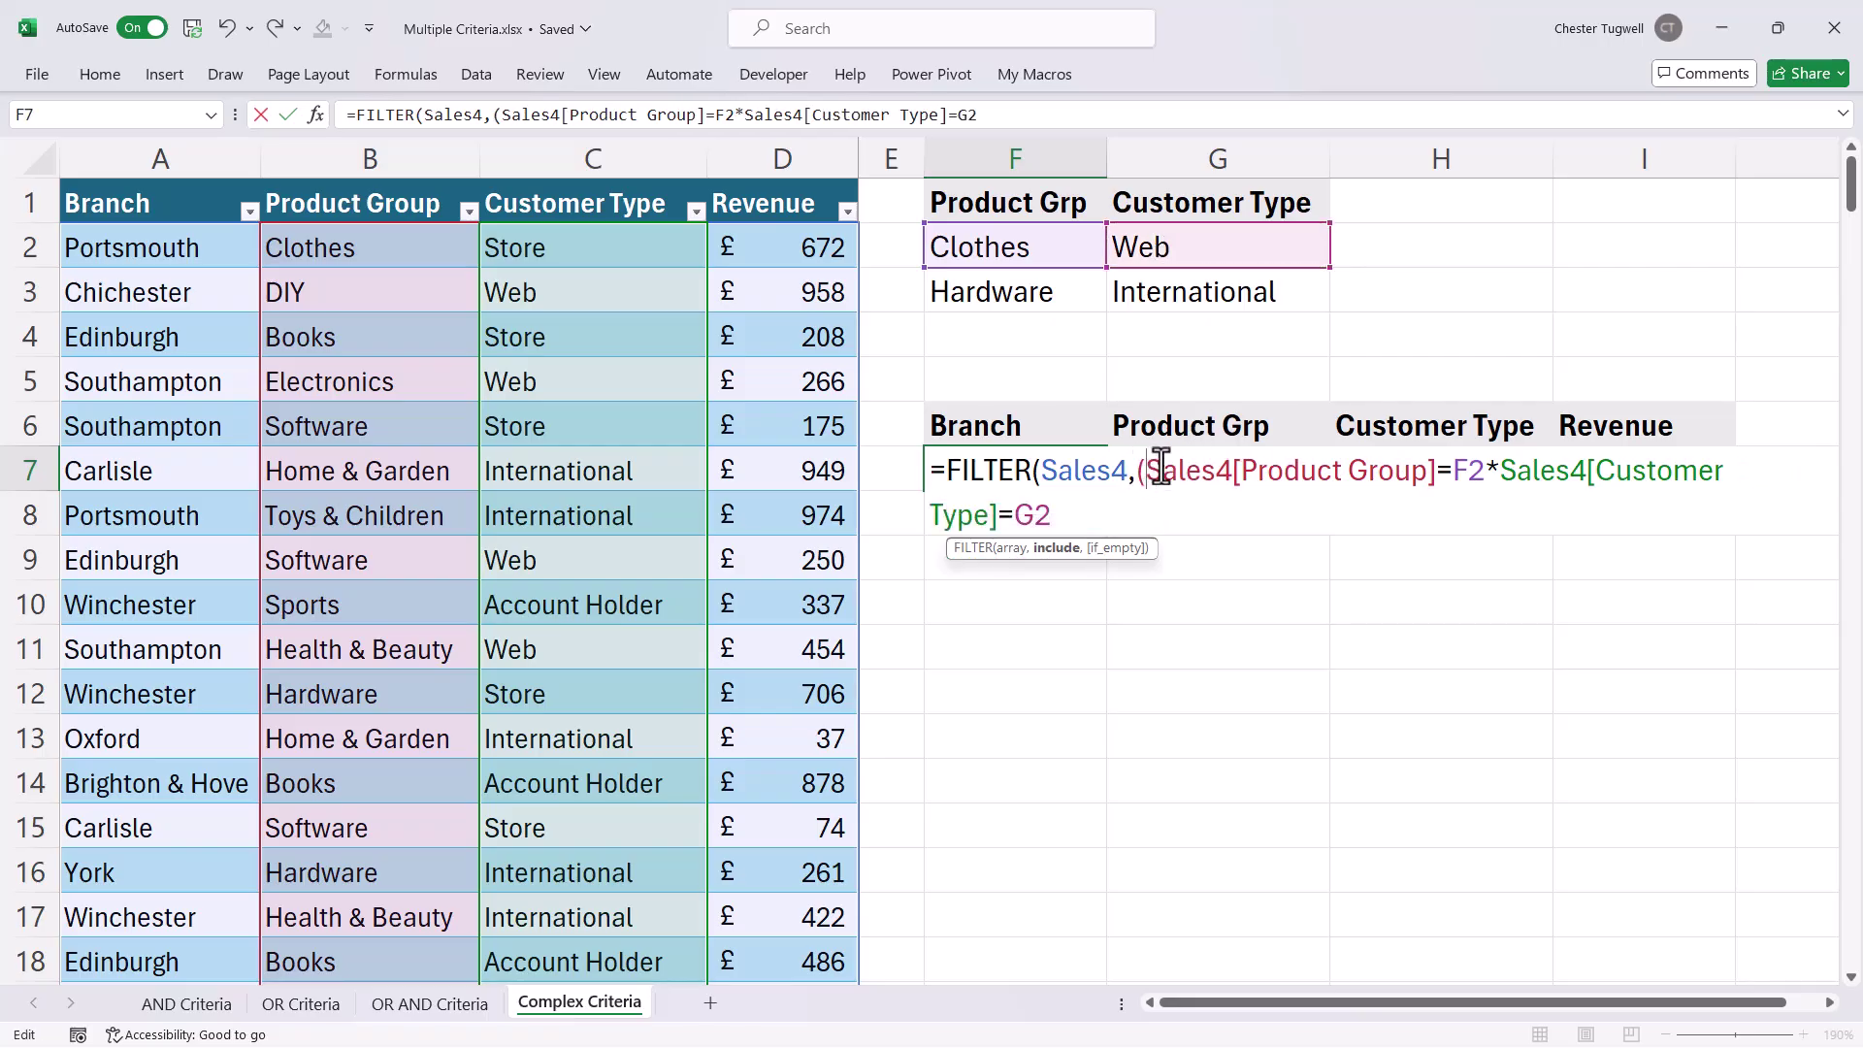
left_click(1487, 469)
type(")")
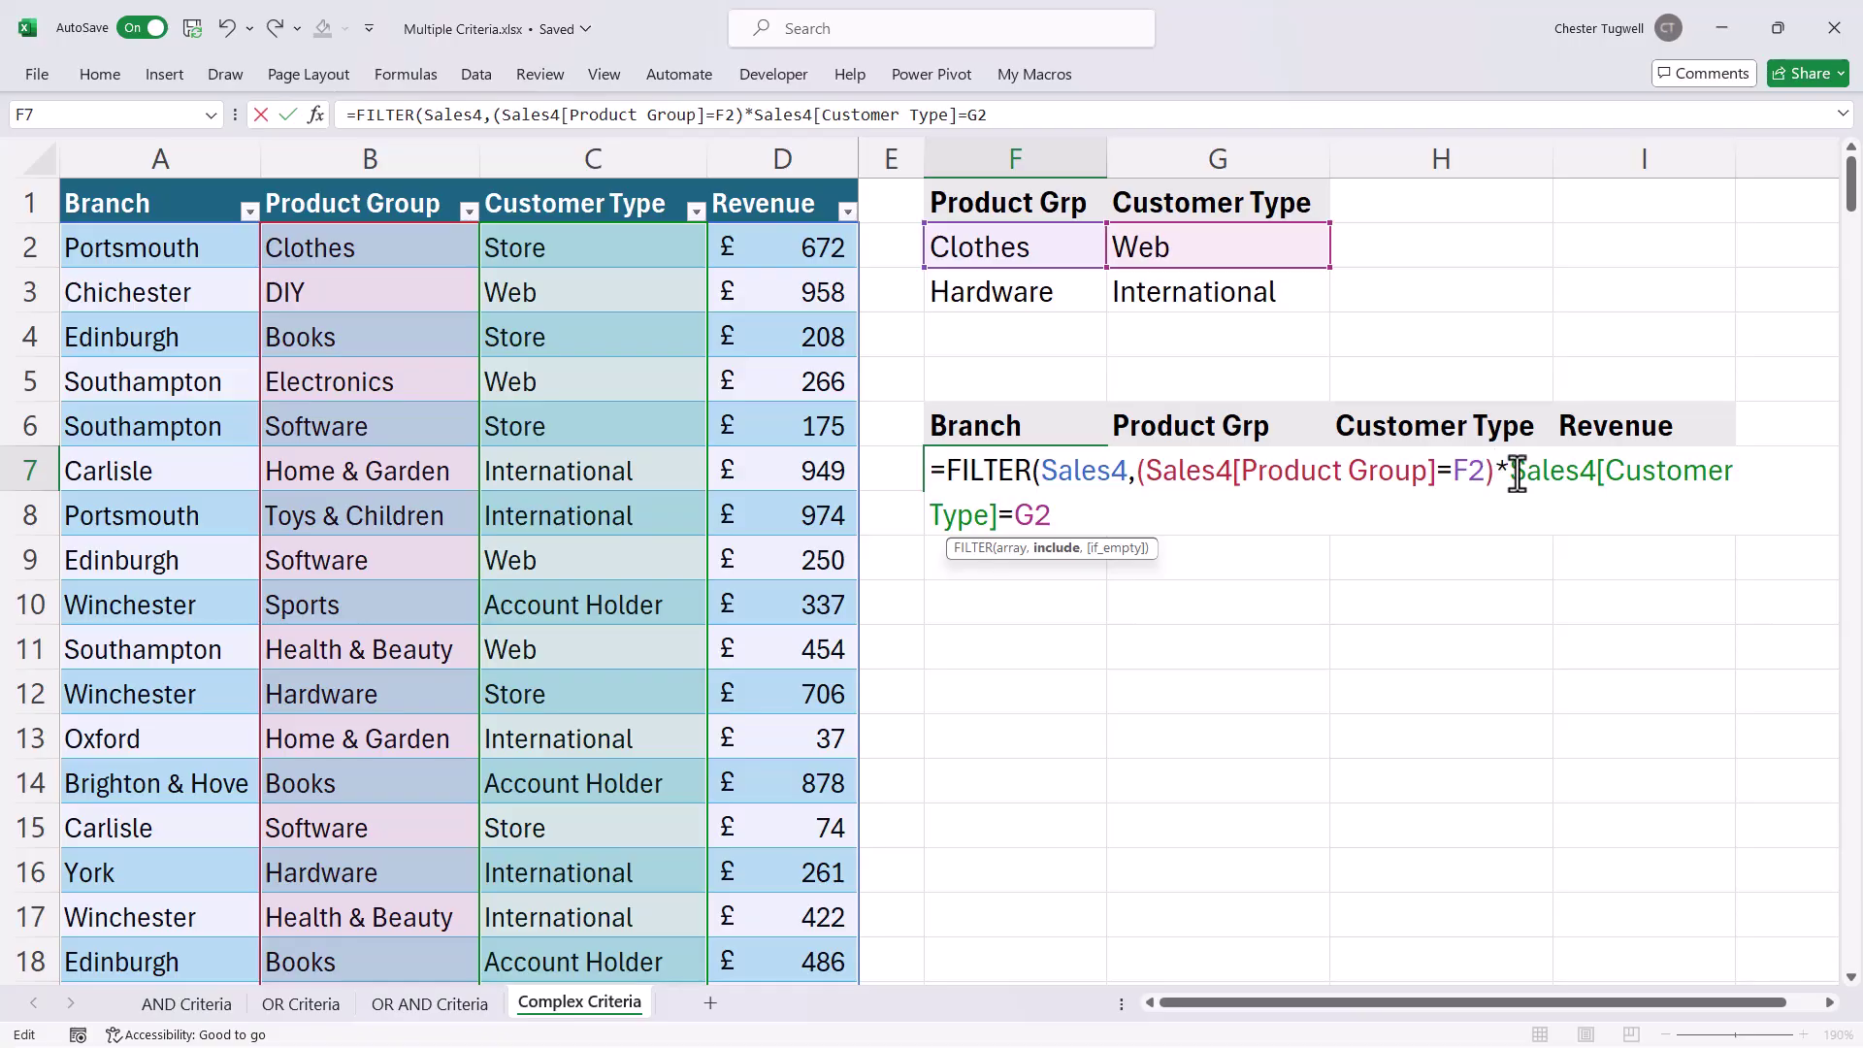
left_click(1509, 470)
type("(")
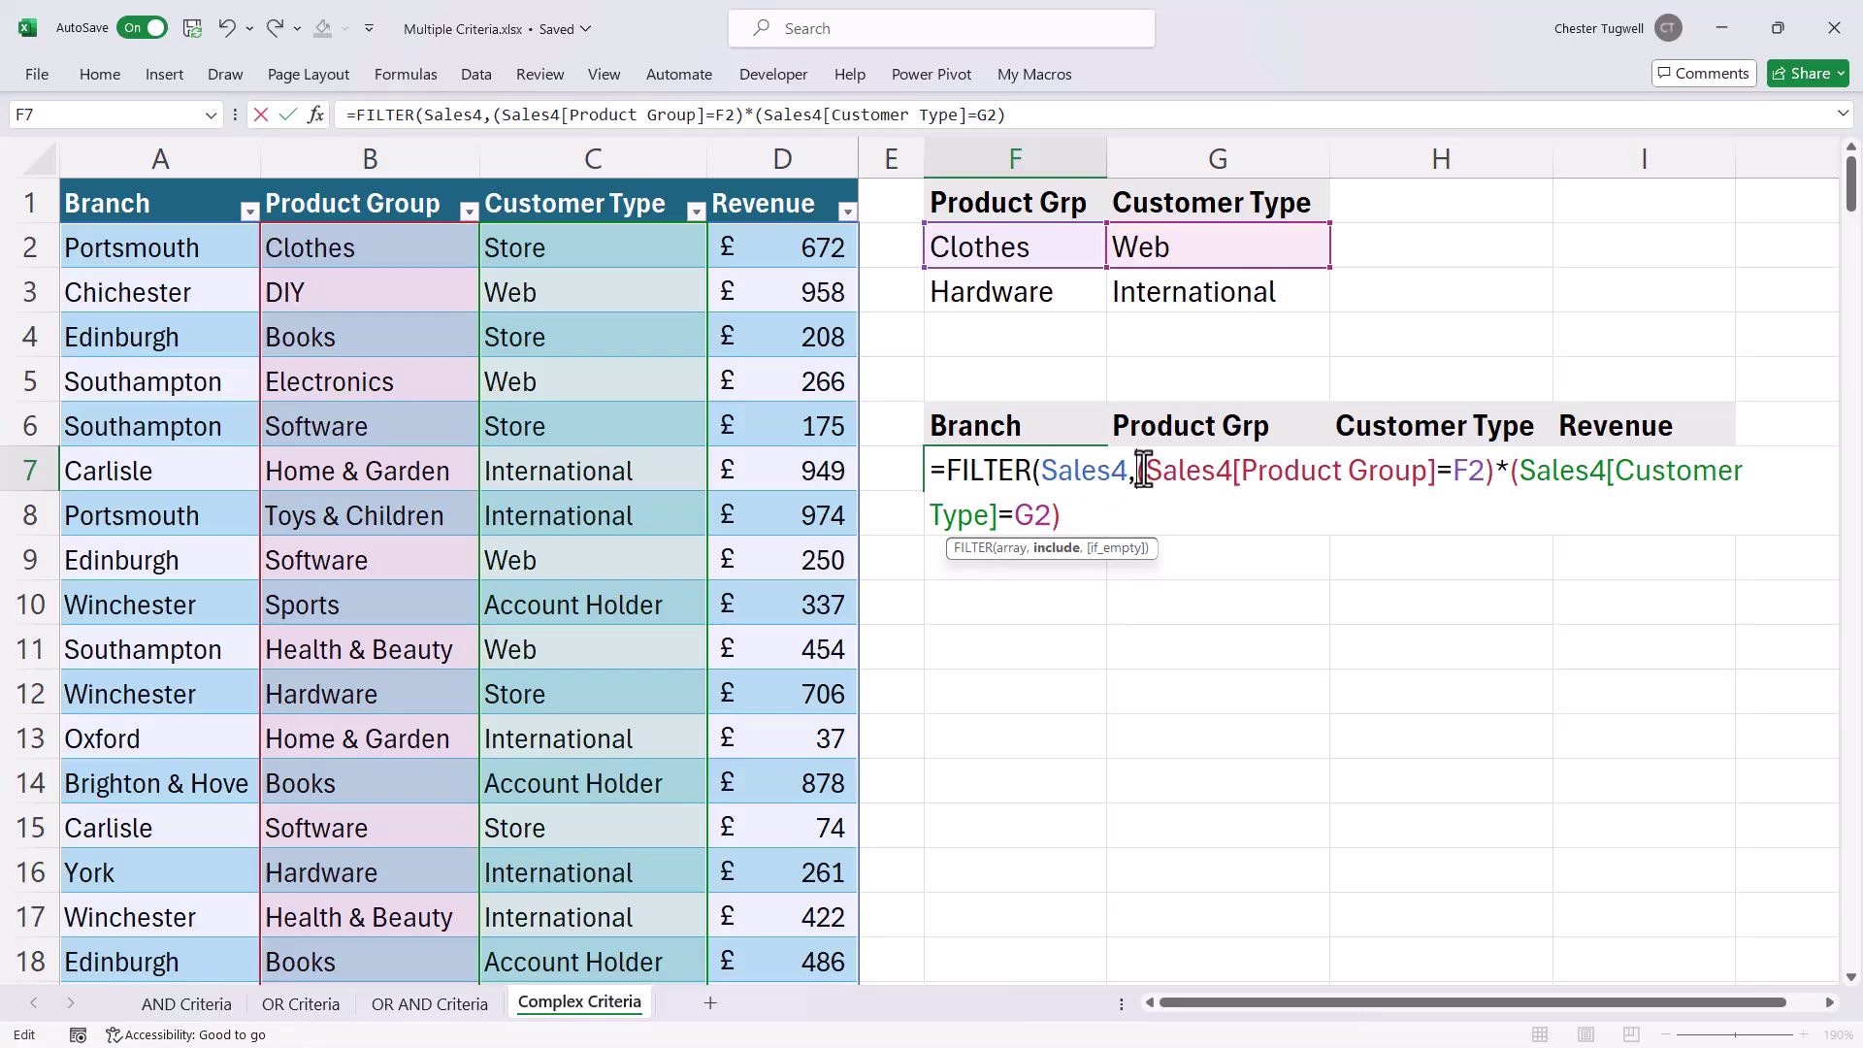
Step: Wrap the first pair of AND conditions in outer parentheses and append a plus operator for the OR alternative
type("(")
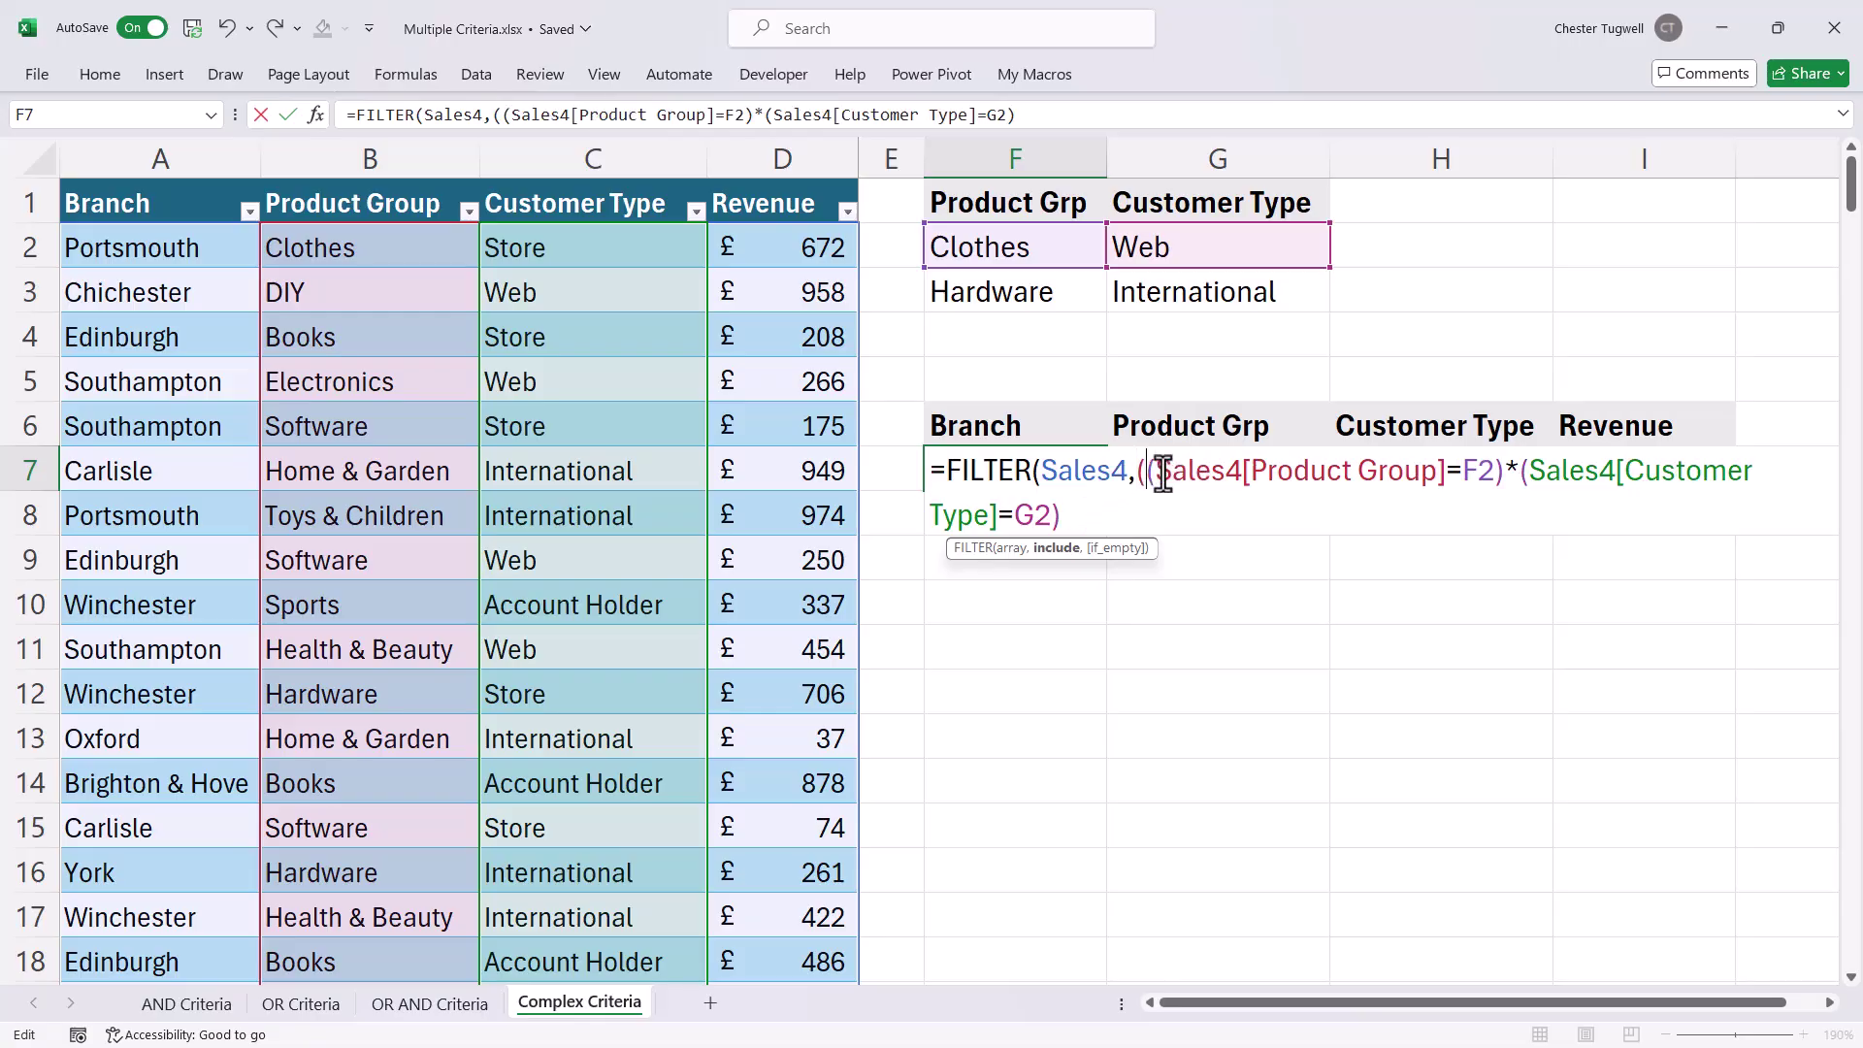
left_click(1084, 515)
type(")+")
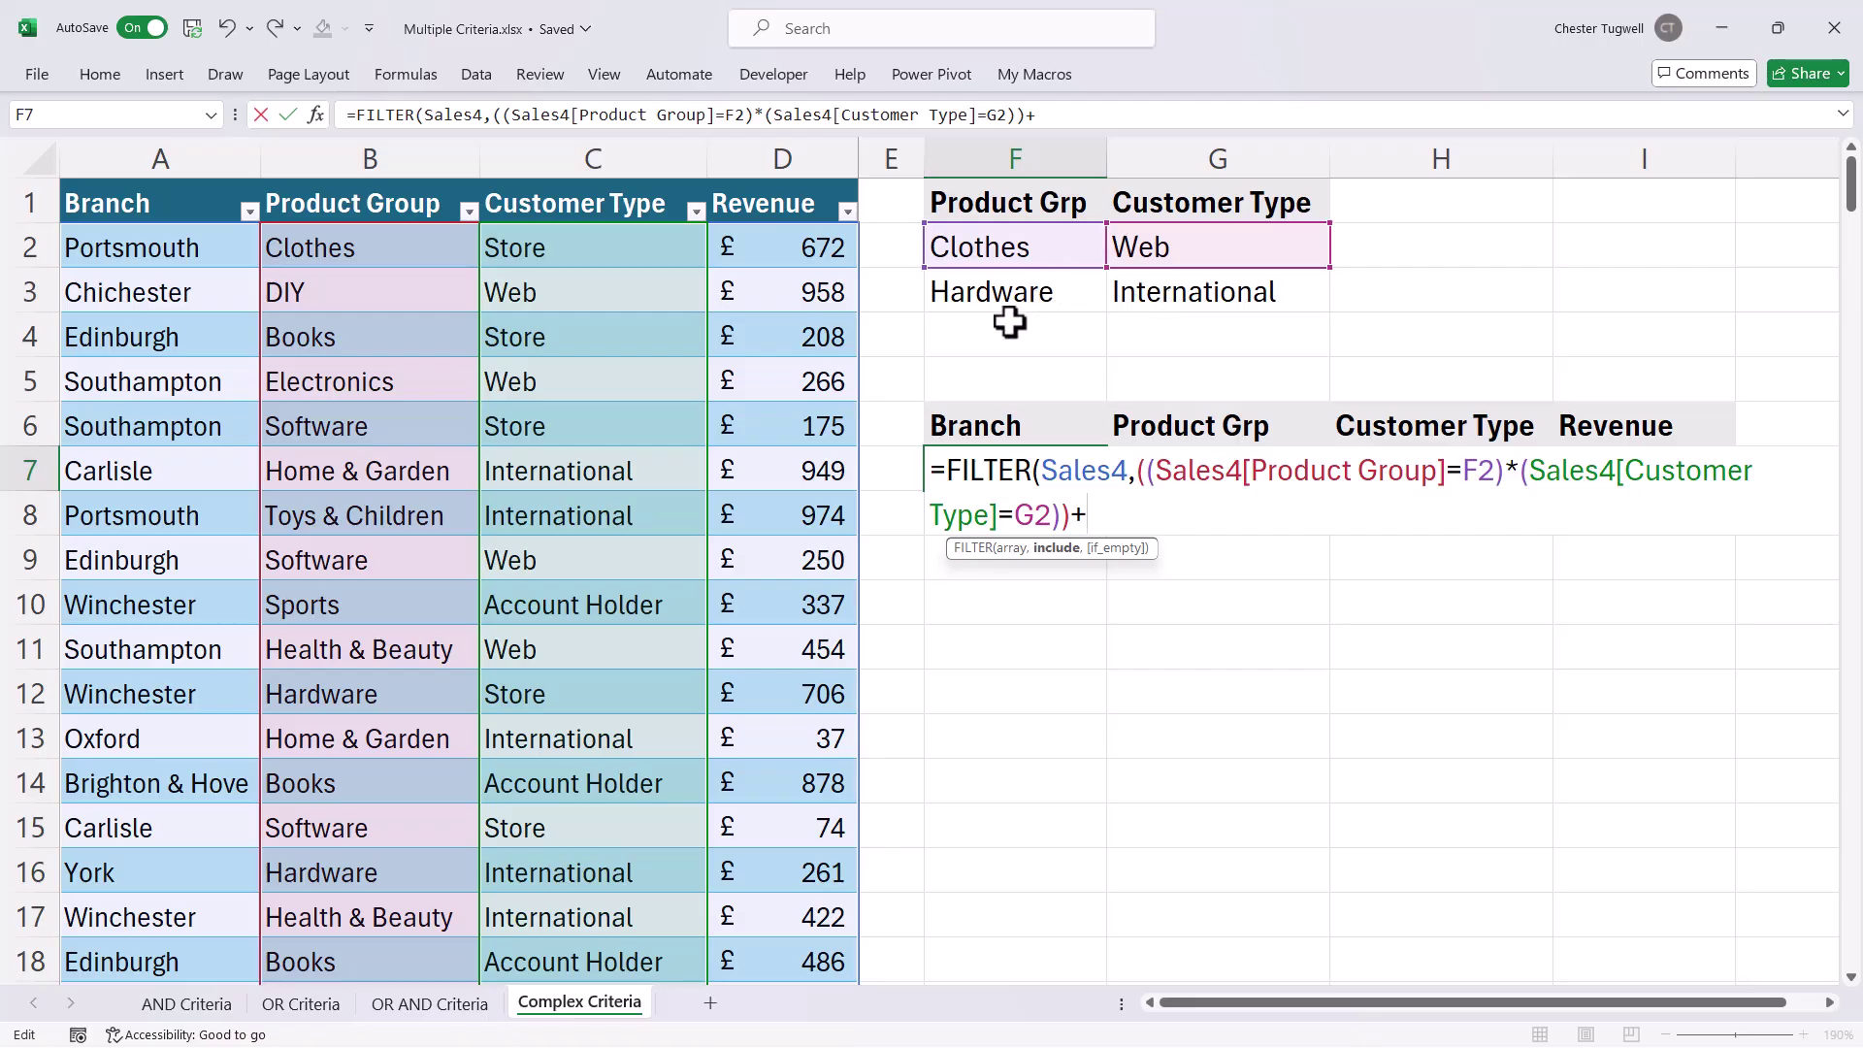
Step: Add the second pair of AND conditions after the plus operator: Sales4[Product Group]=F3*Sales4[Customer Type]=G3
left_click(376, 173)
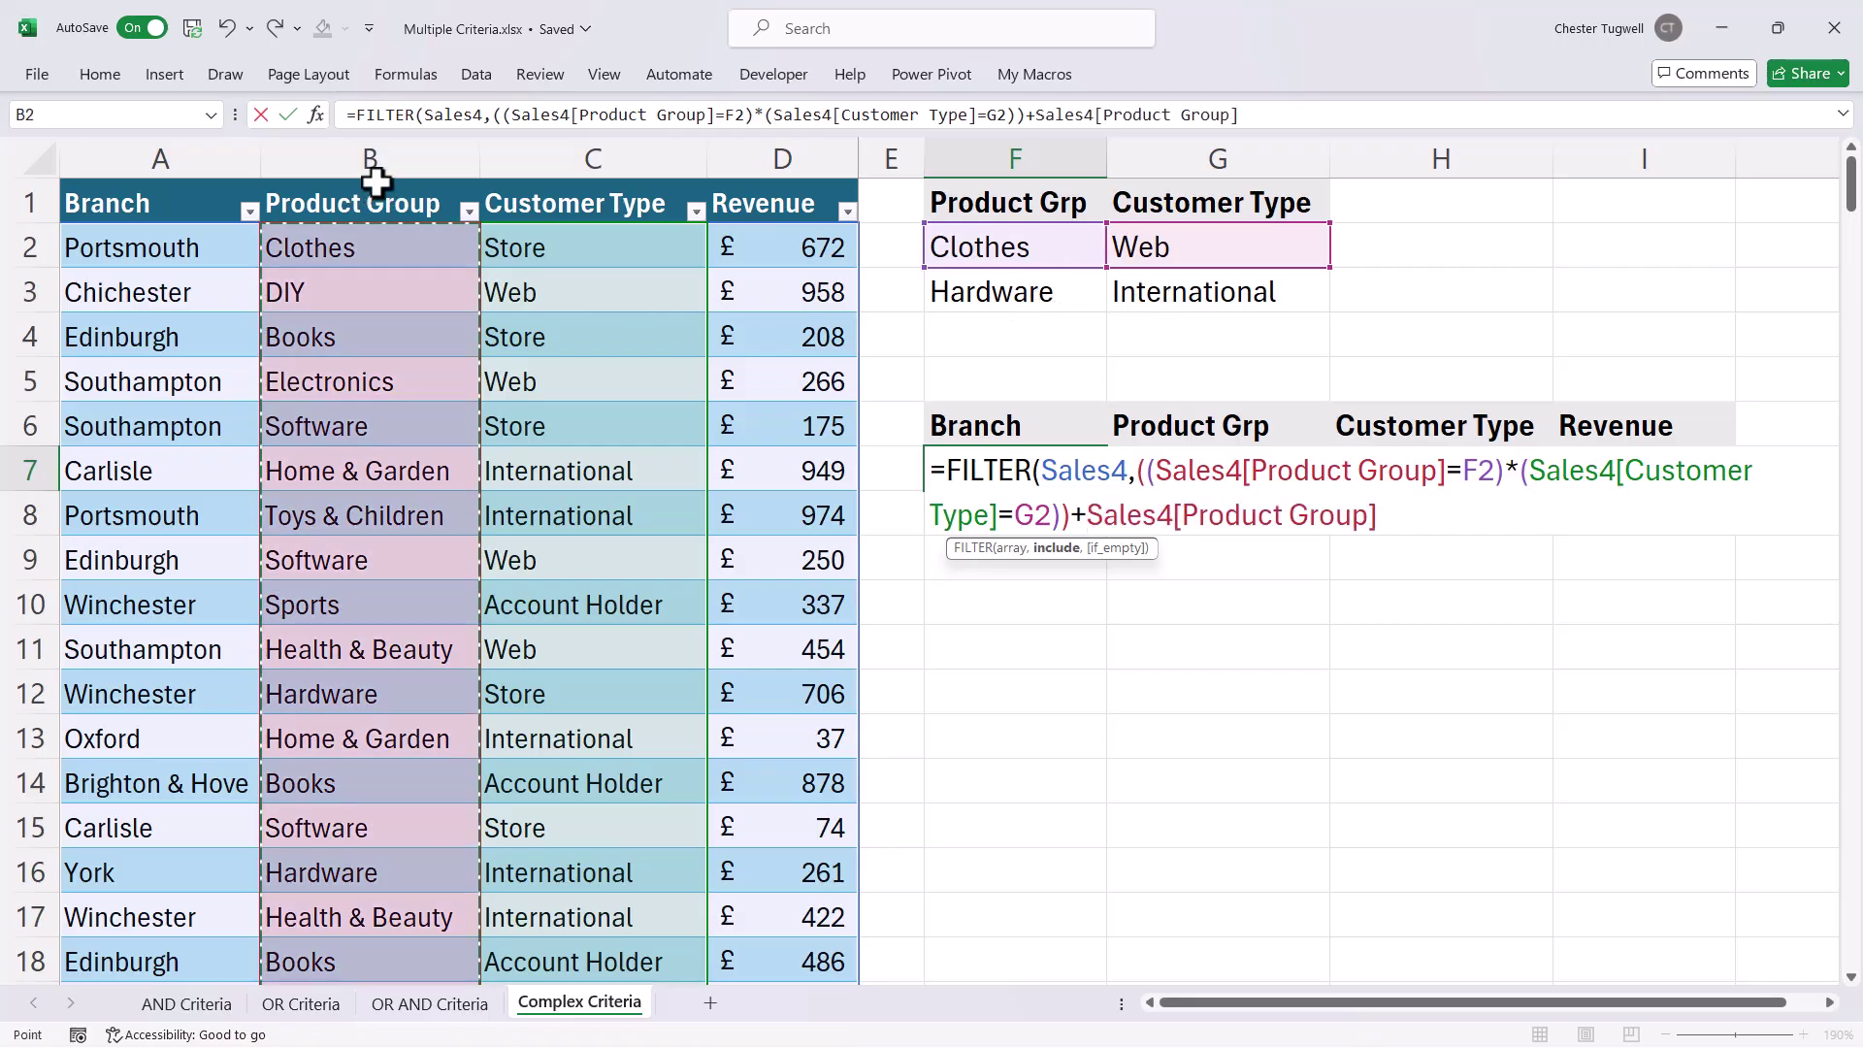
type("=")
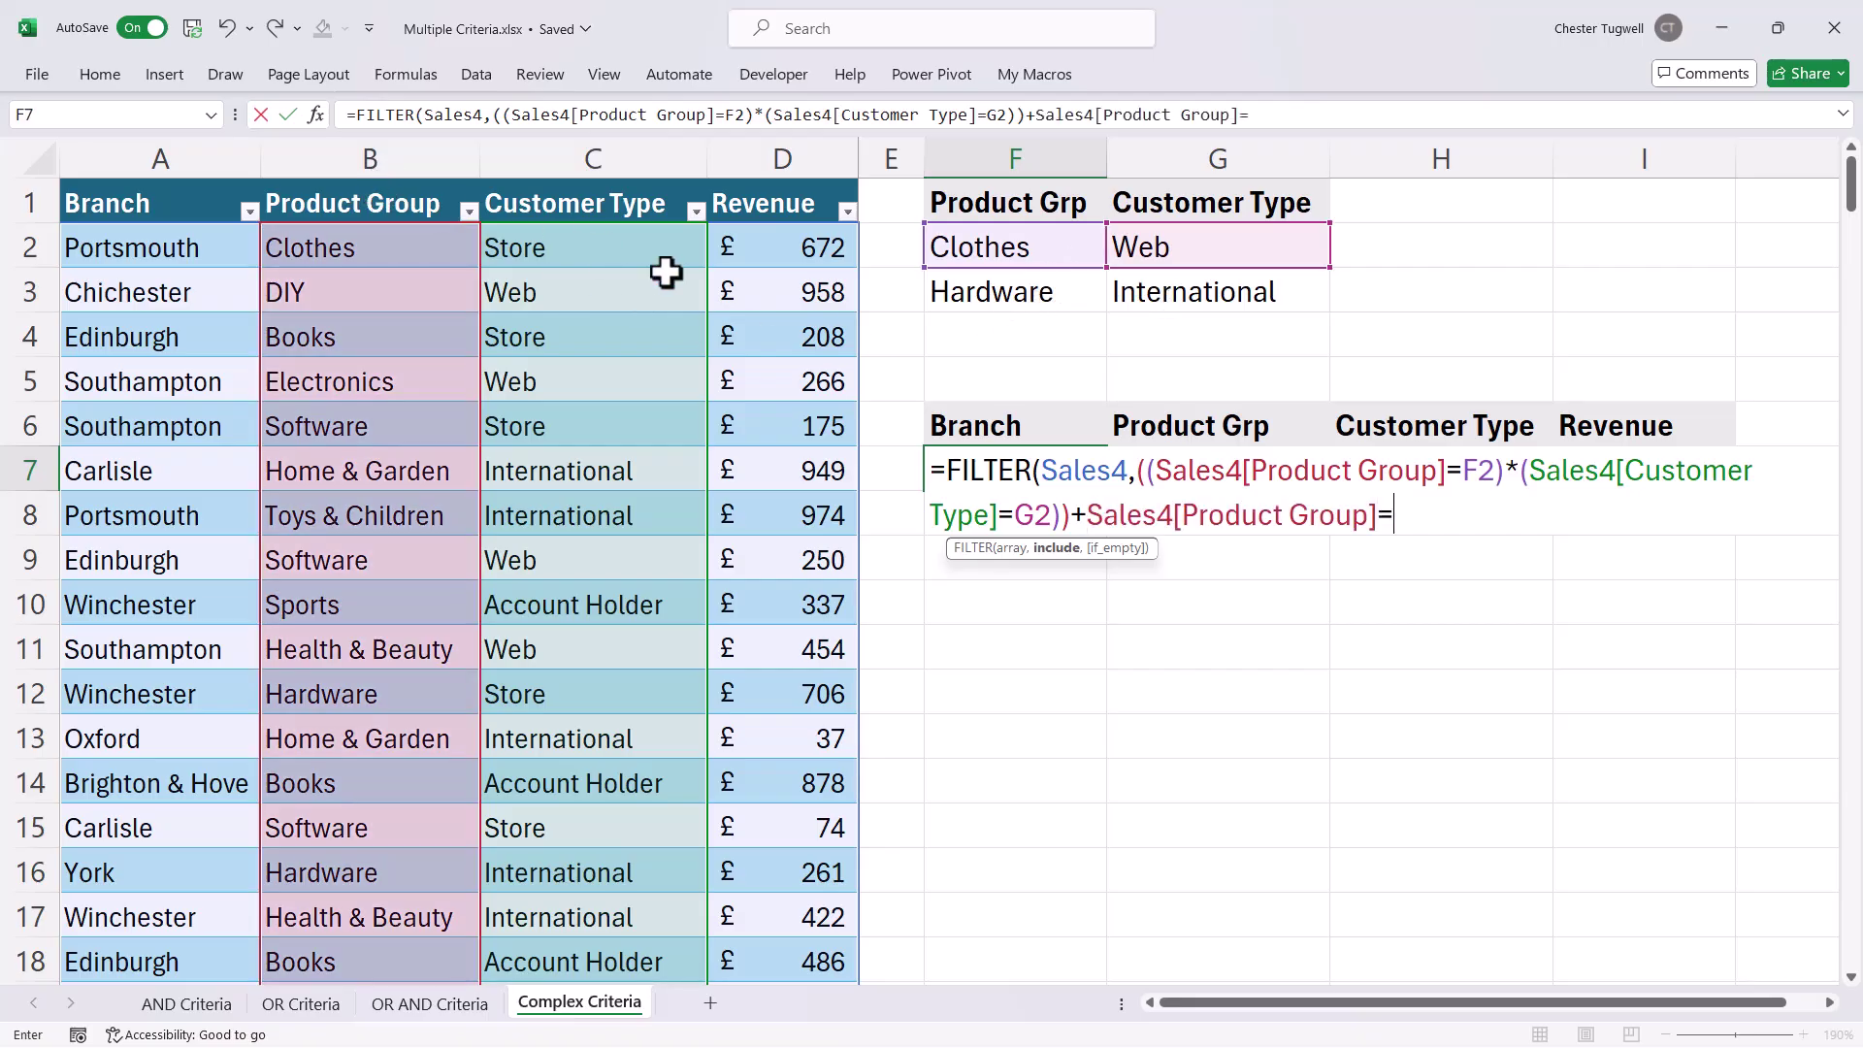
left_click(1009, 291)
type("*")
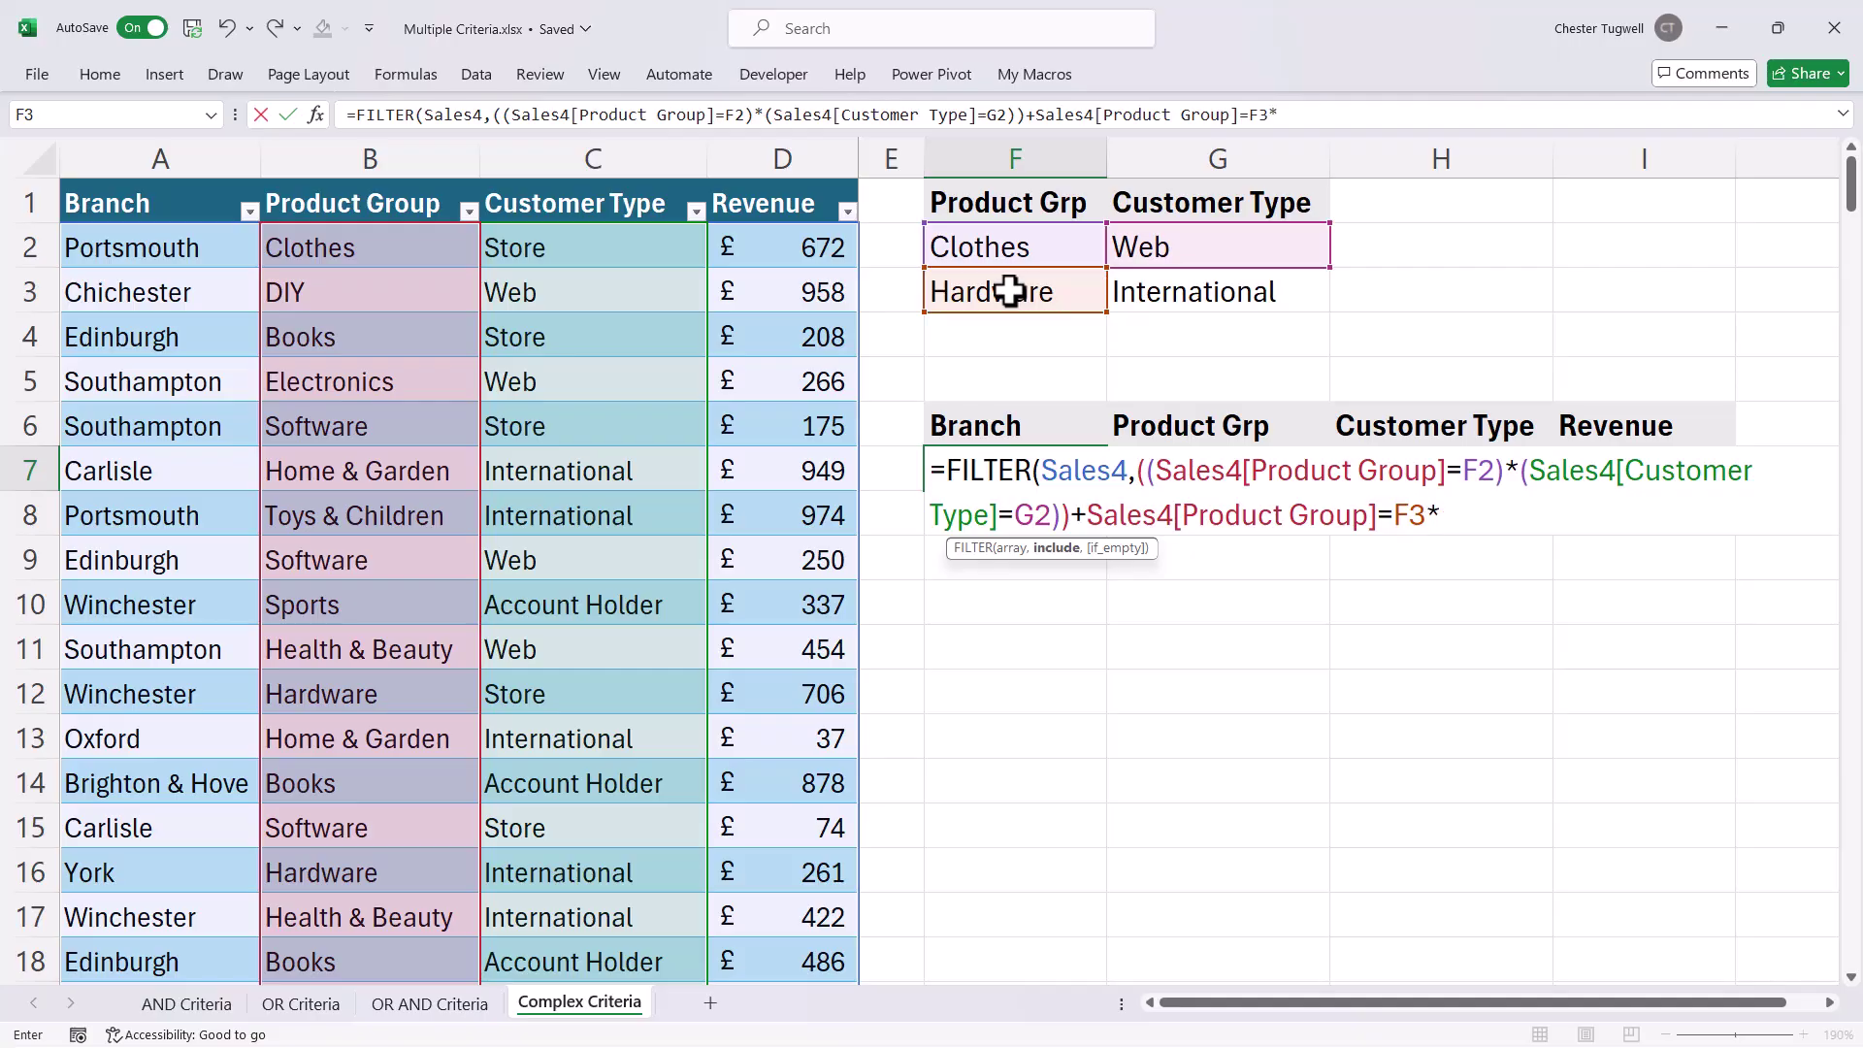
left_click(591, 178)
type("=")
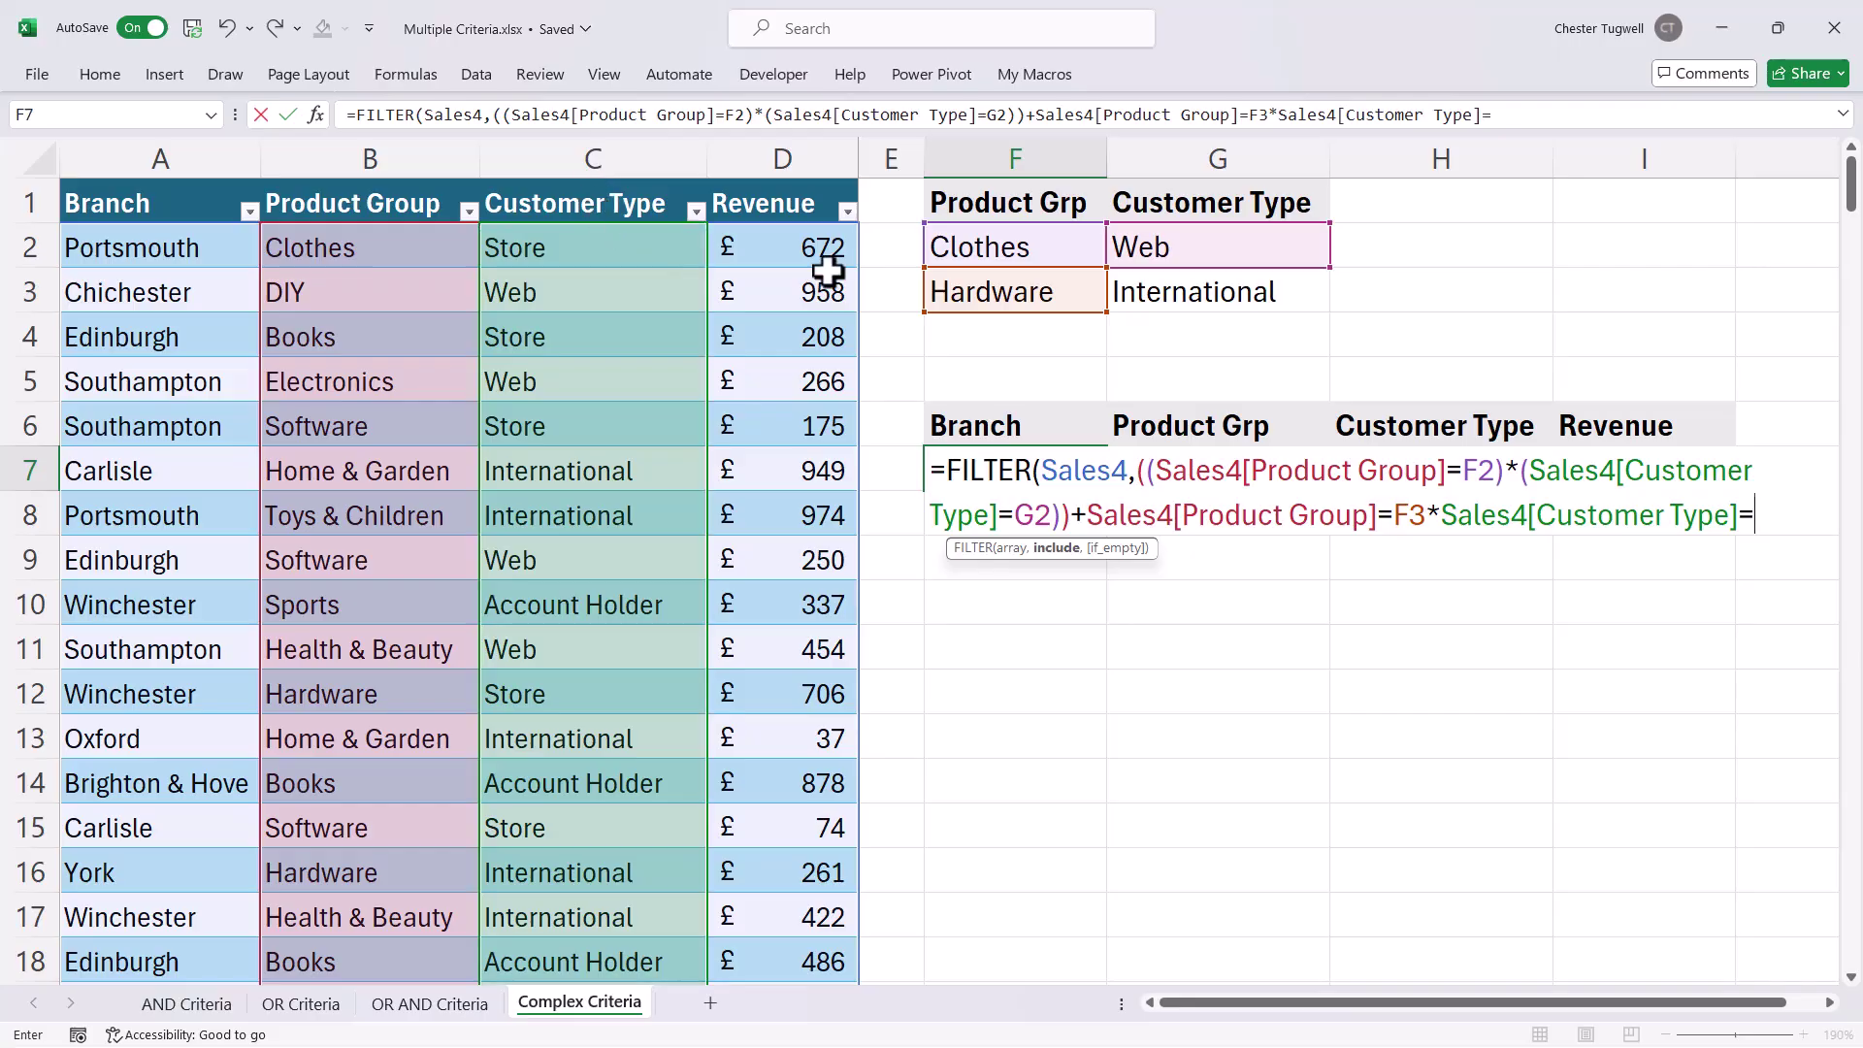
left_click(1184, 291)
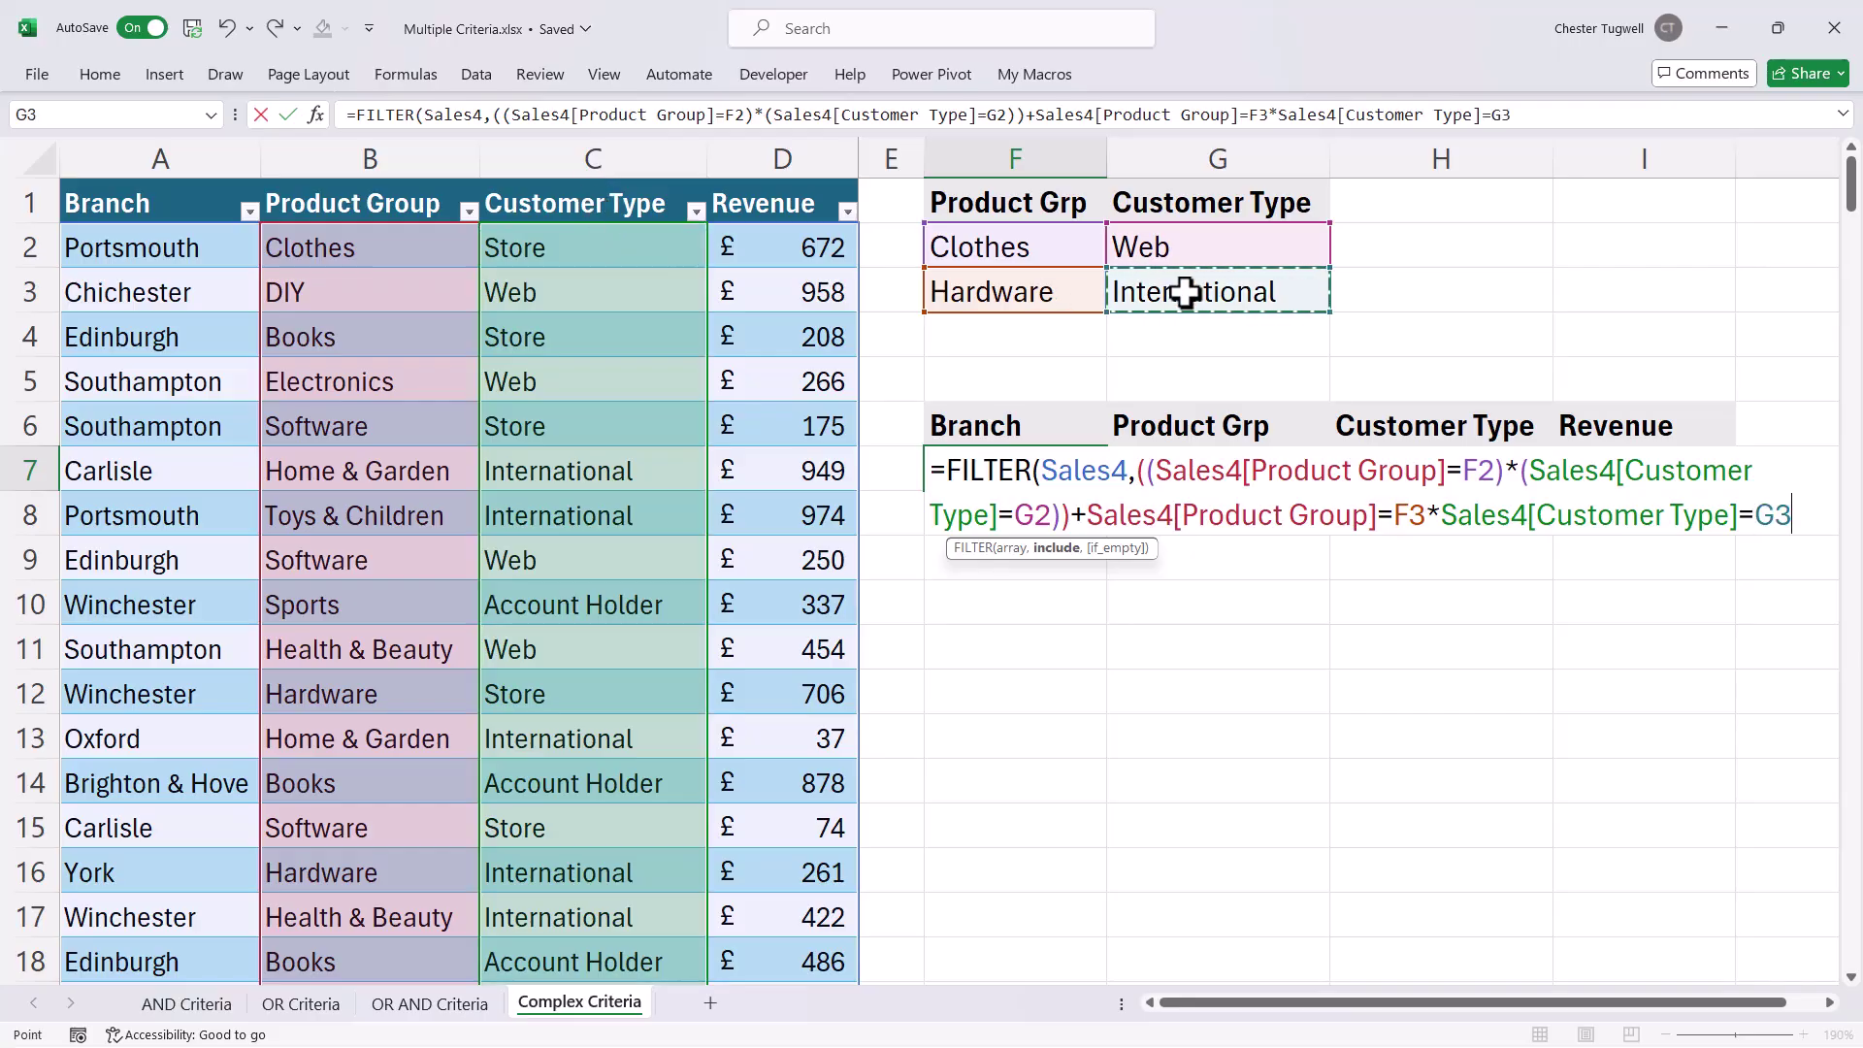
Step: Enclose each condition of the second pair in its own parentheses, giving (Sales4[Product Group]=F3)*(Sales4[Customer Type]=G3)
left_click(1096, 512)
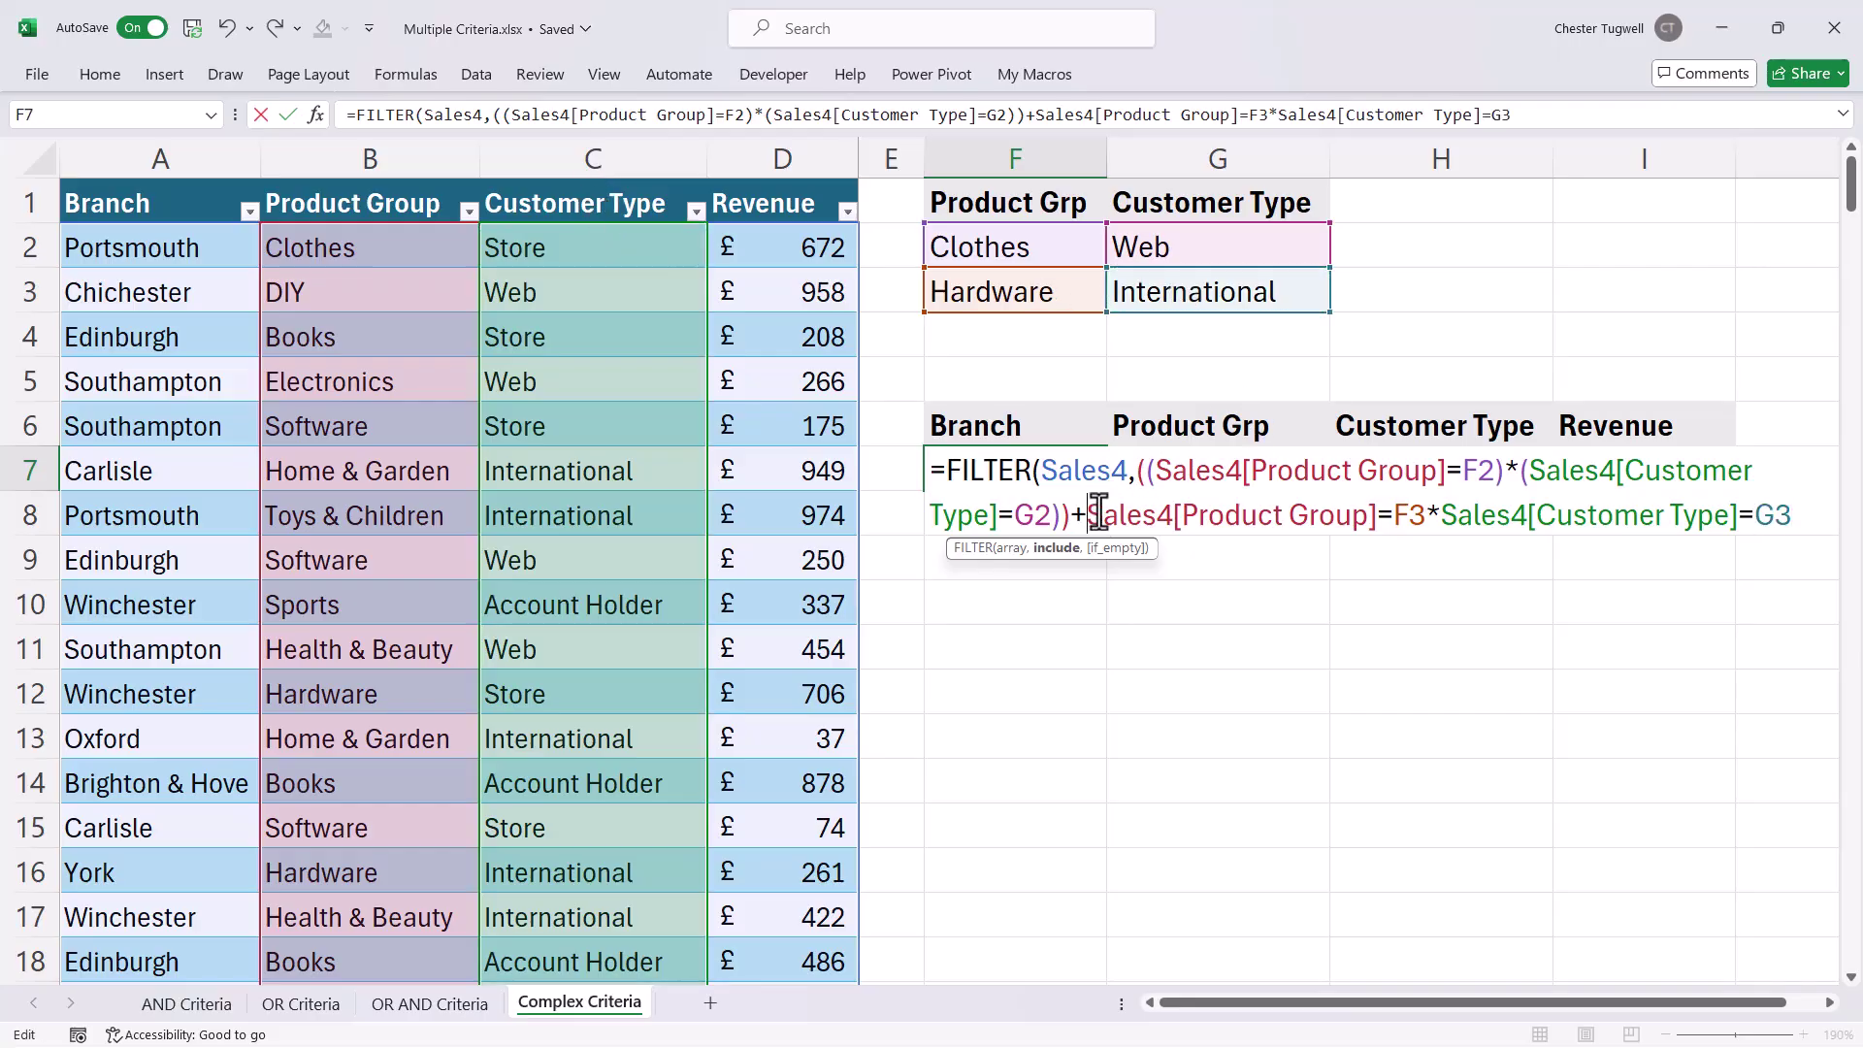
type("(")
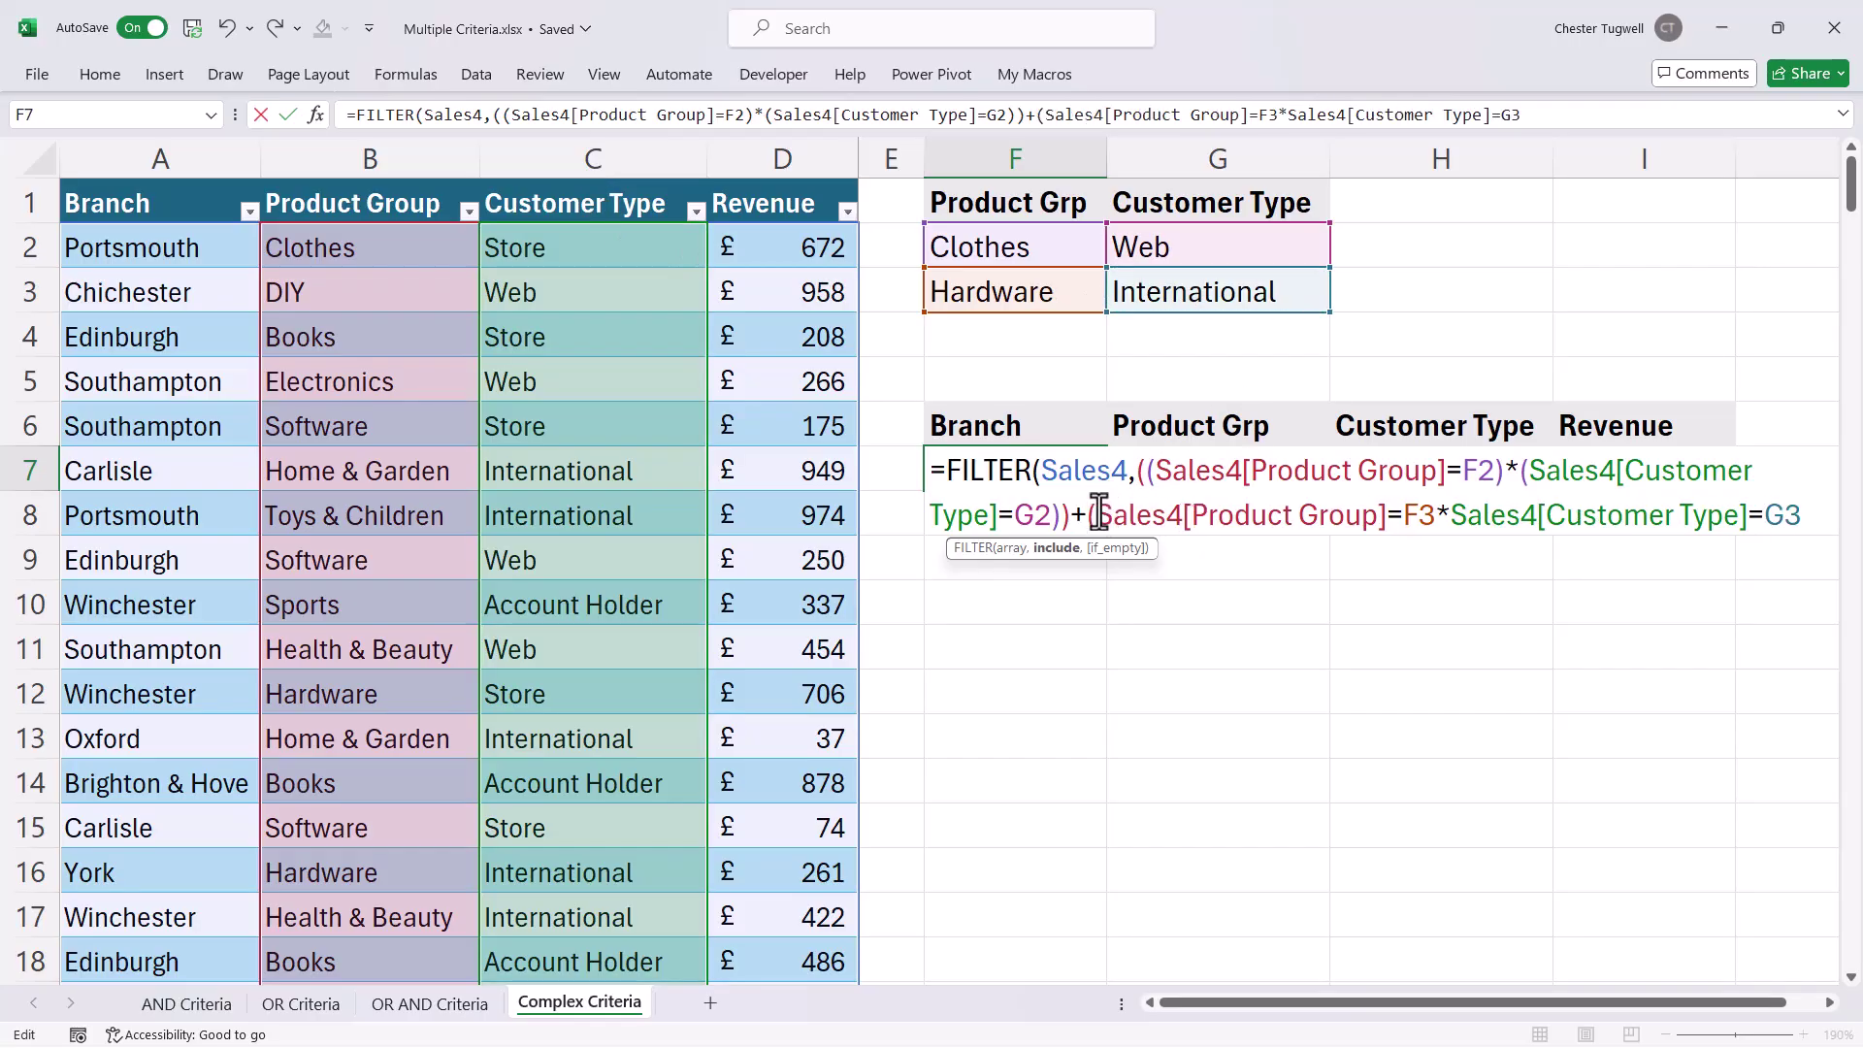
left_click(1436, 514)
type(")")
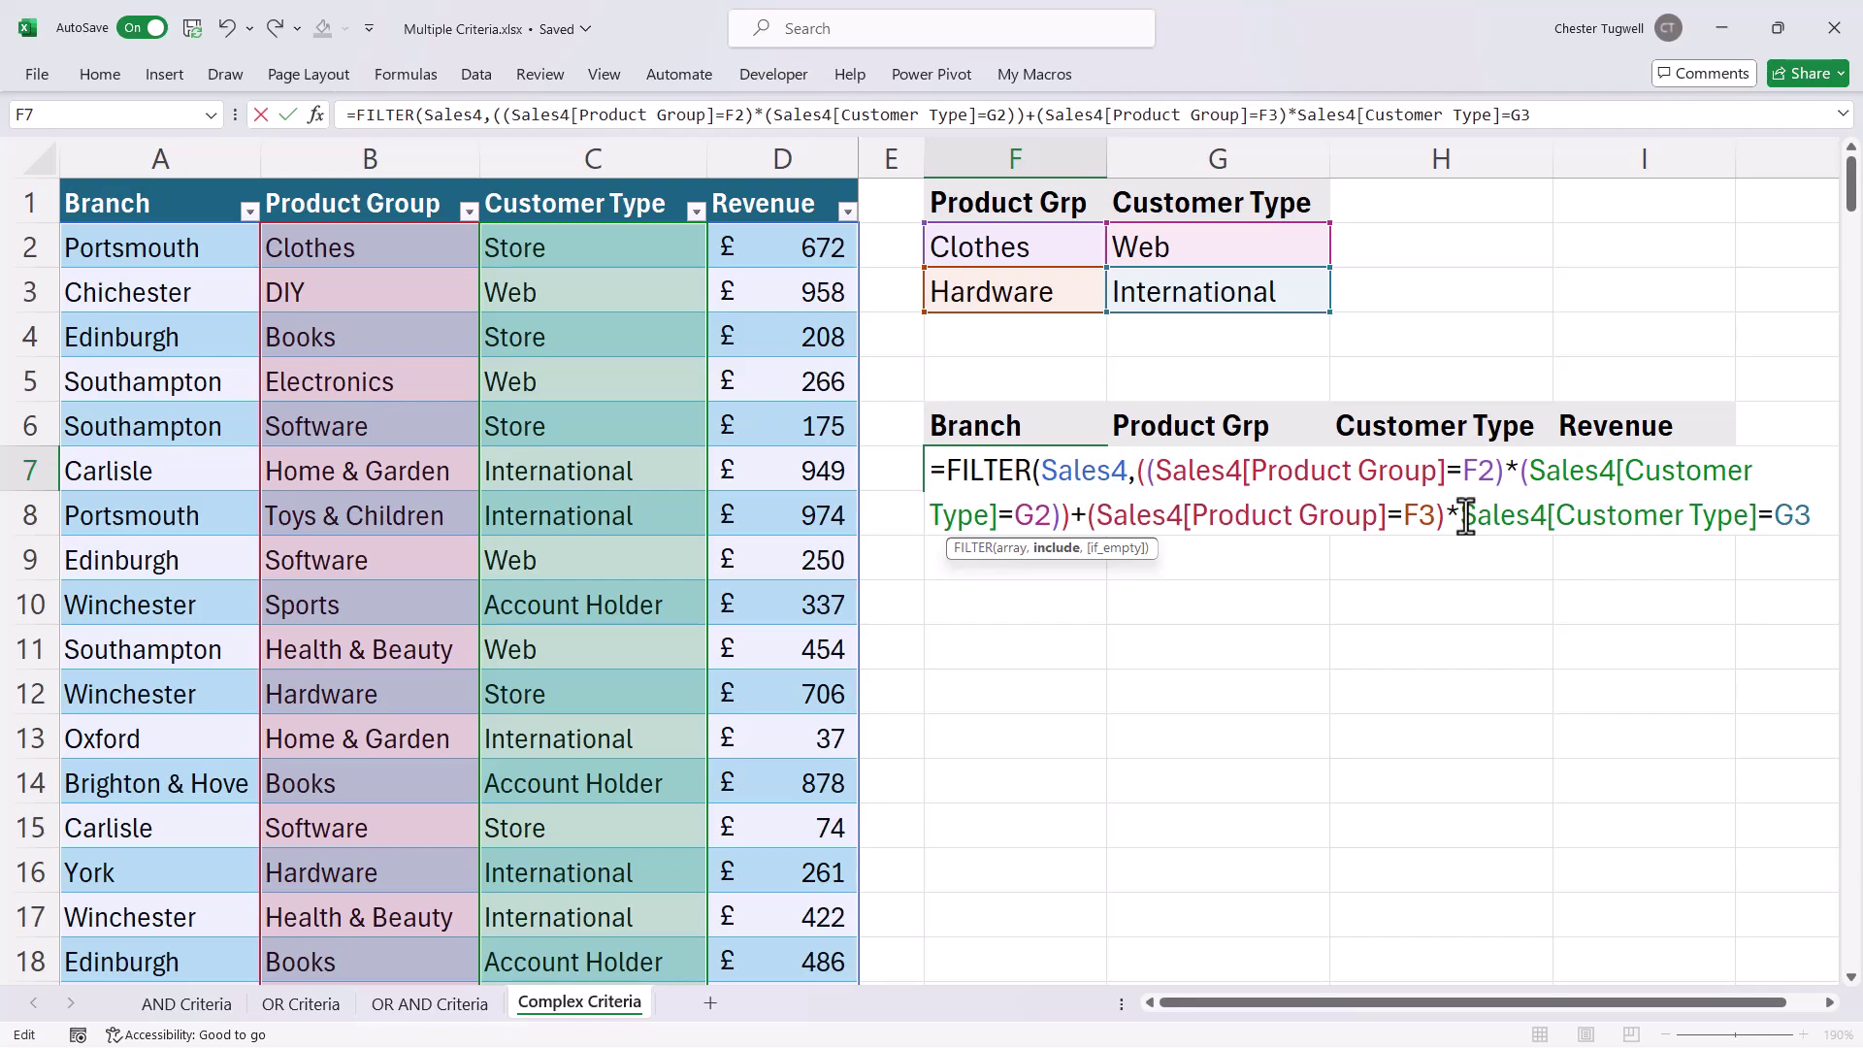
left_click(1466, 516)
type("(")
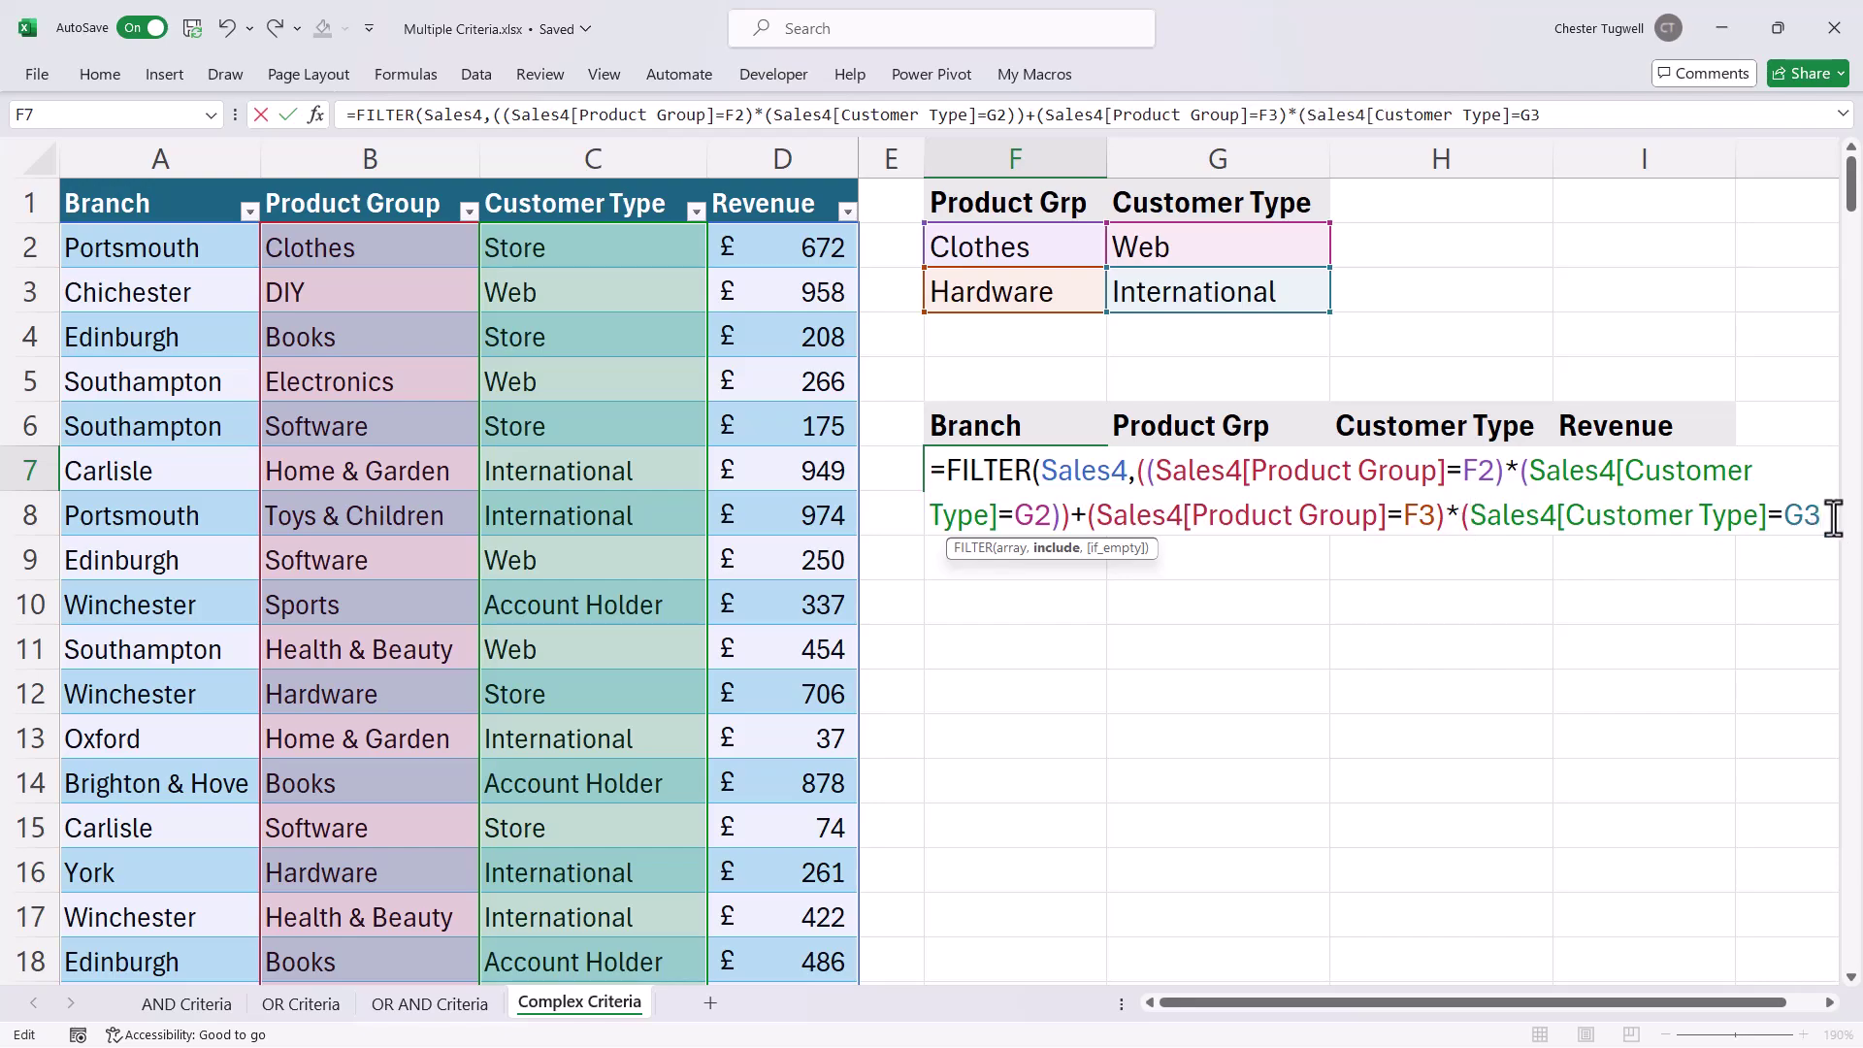
Step: Wrap the second pair of AND conditions in outer parentheses, then close and enter the Sales4 FILTER formula
left_click(1092, 519)
type("(")
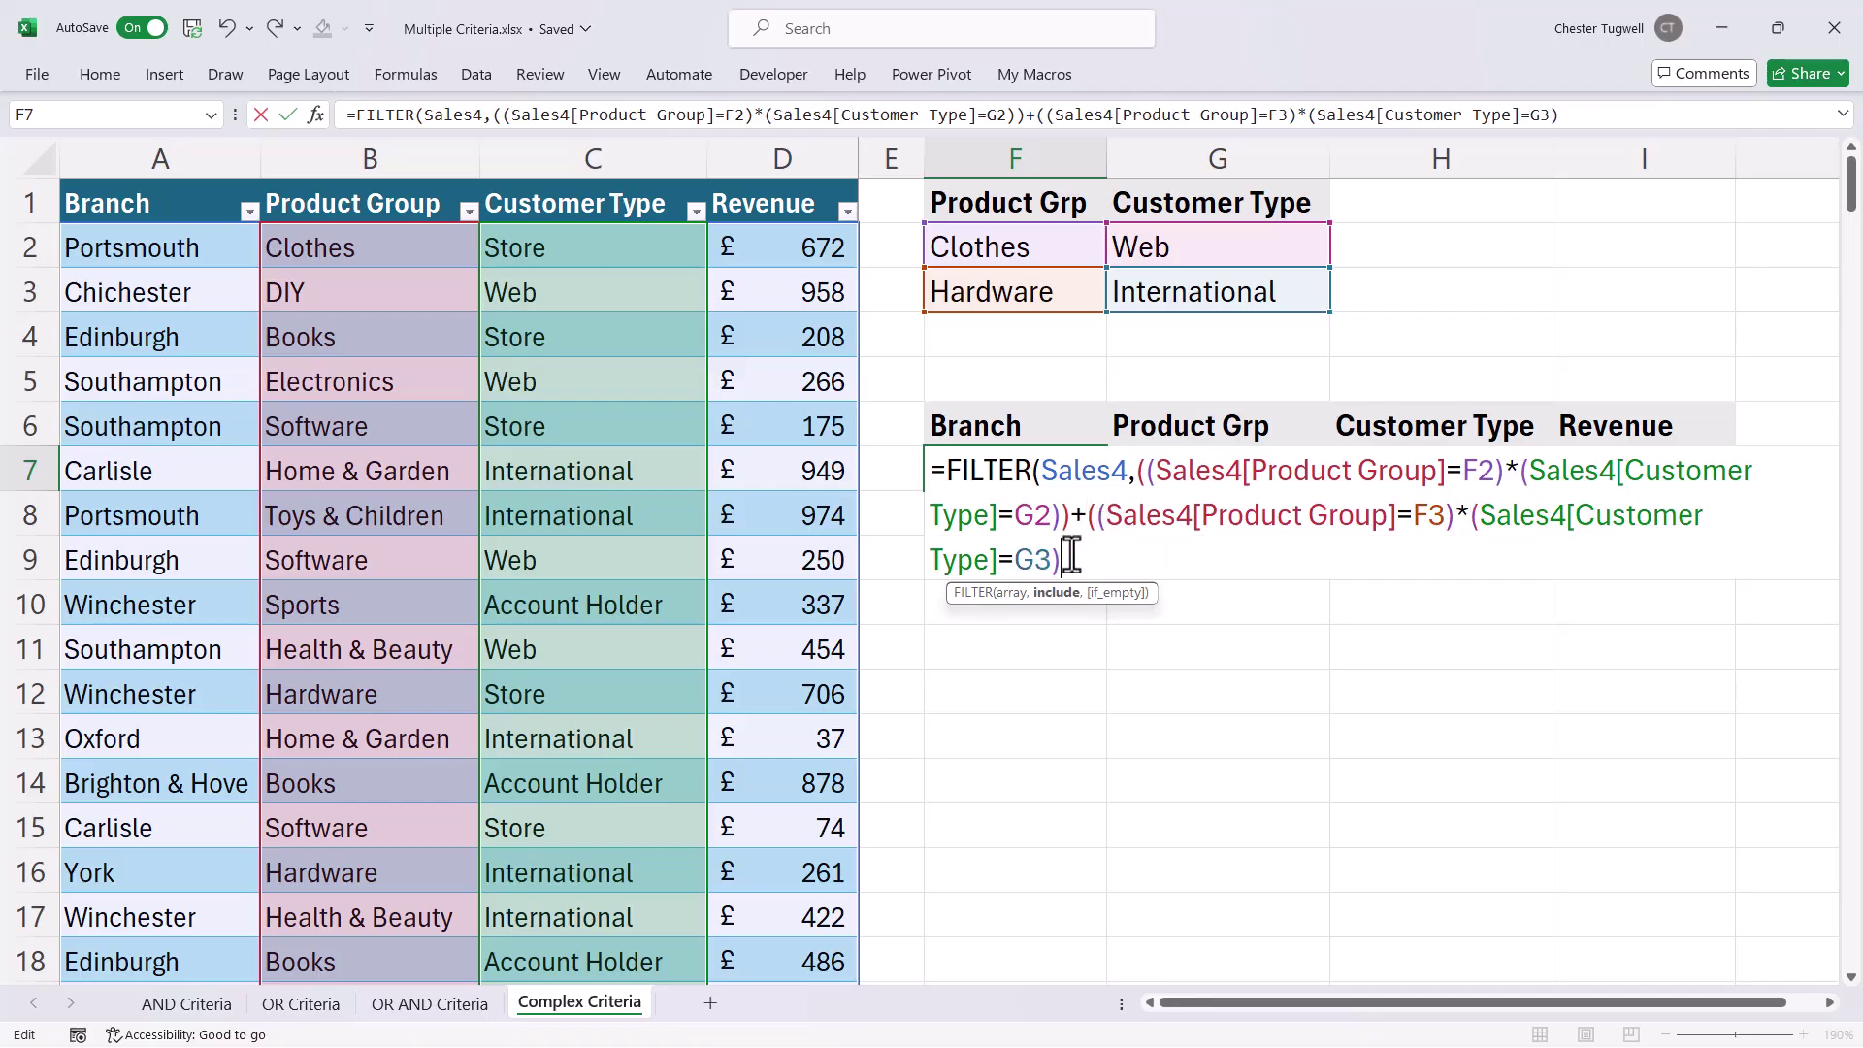
type(")")
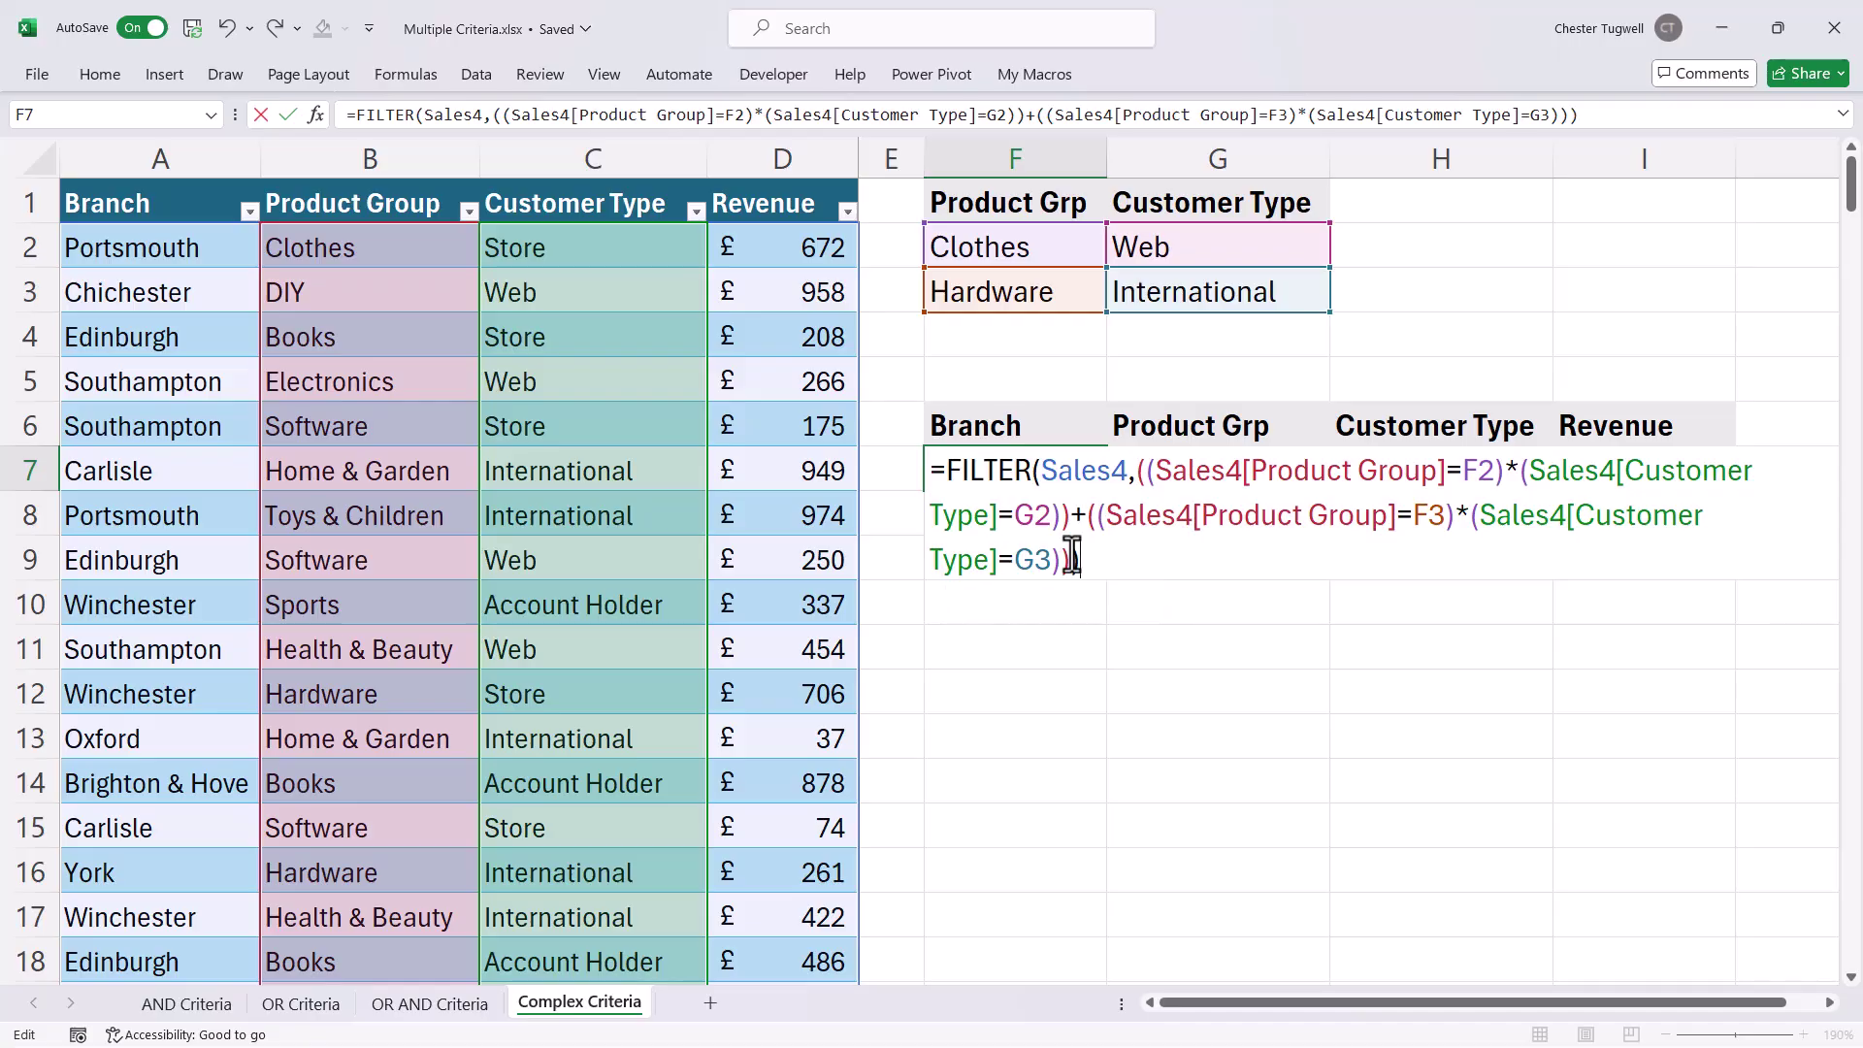
key("Return")
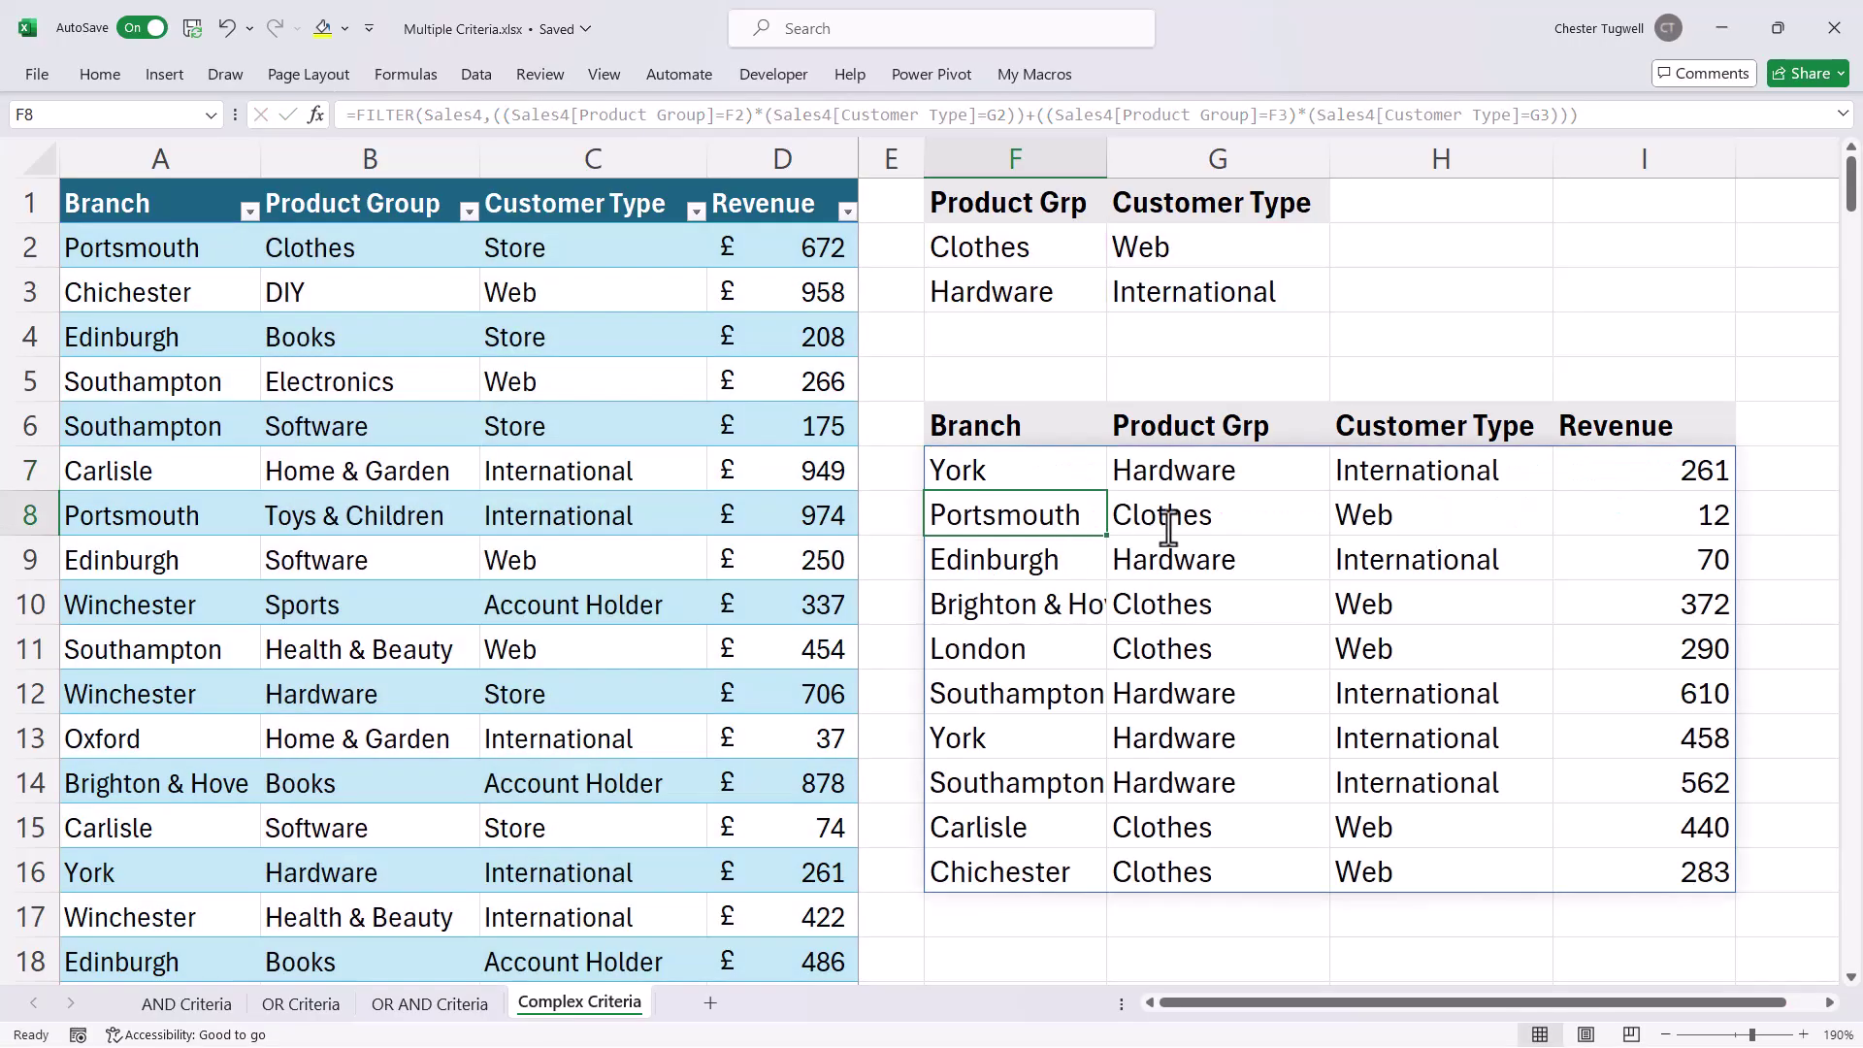